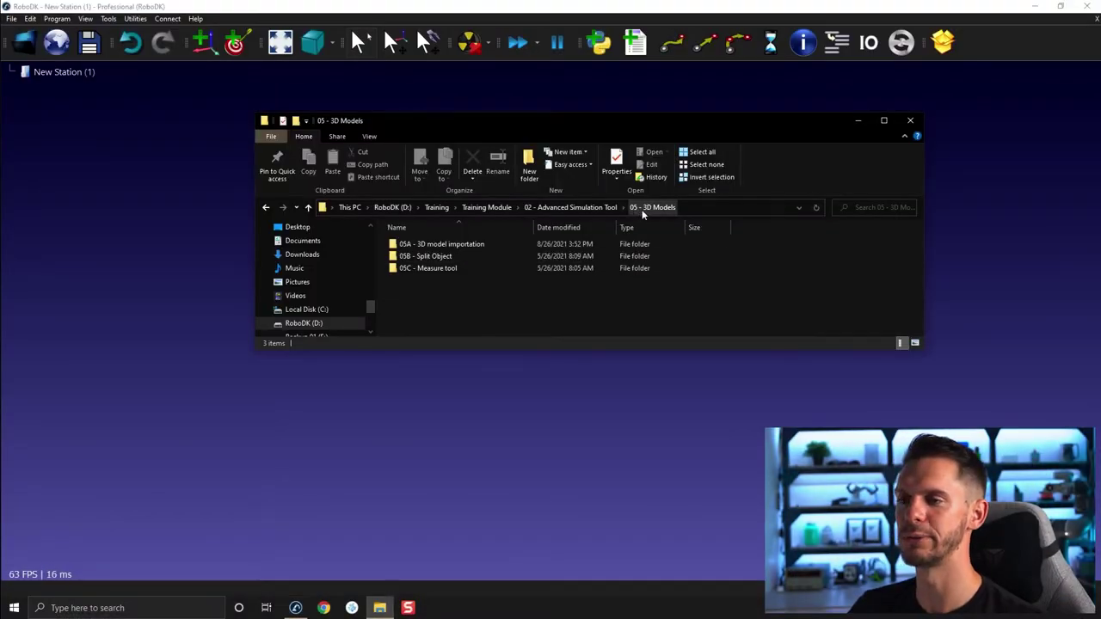
Open the 05B - Split Object folder and drag Basic object.stp into the RoboDK station.
double_click(436, 255)
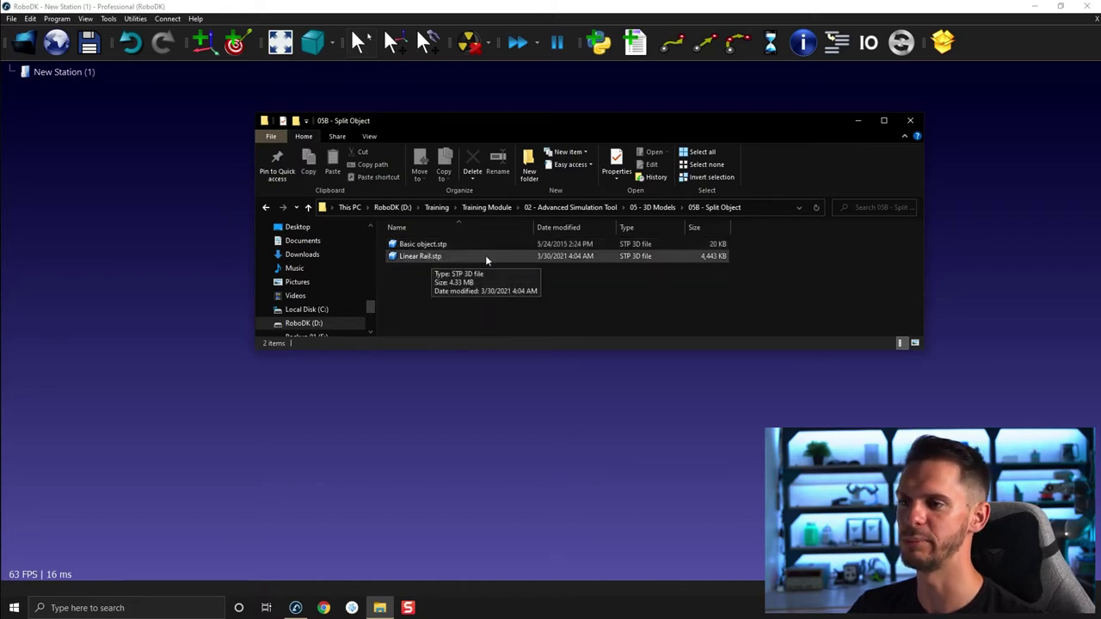
click(421, 244)
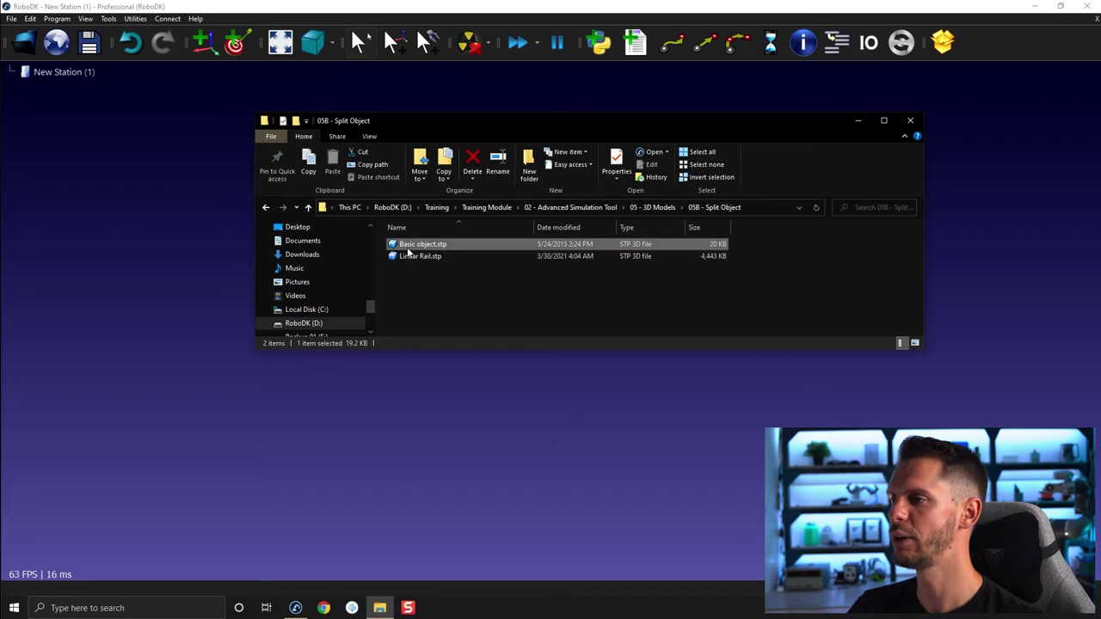
drag(409, 252, 167, 271)
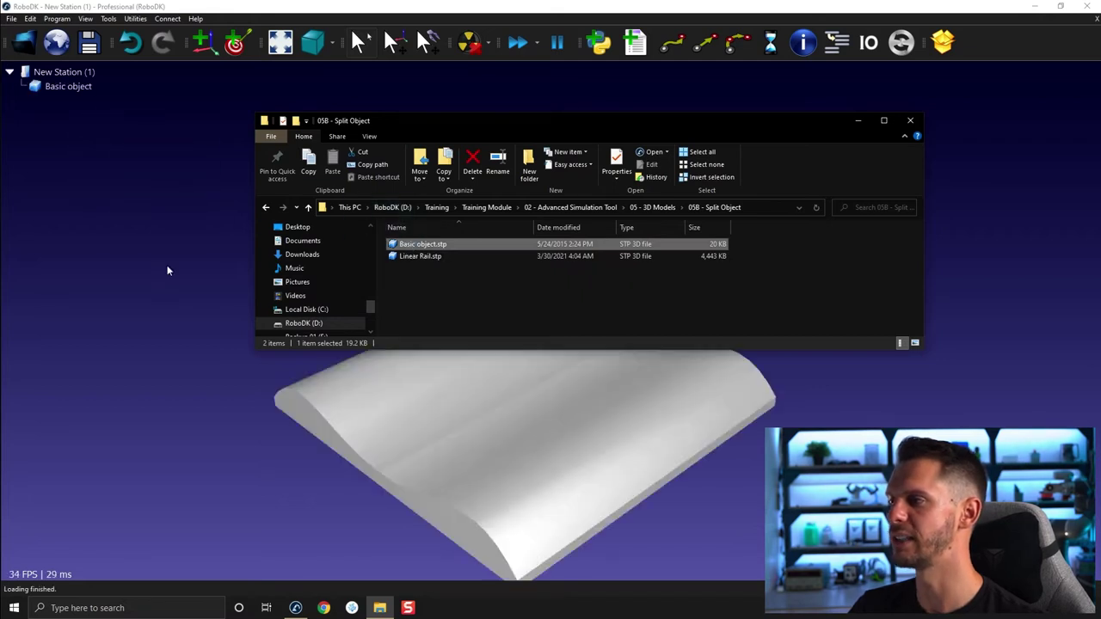
Orbit and pan the view to inspect the imported Basic object plate and its wavy top.
mouse_move(339, 263)
mouse_down()
mouse_move(444, 74)
mouse_move(488, 249)
mouse_move(373, 230)
mouse_move(438, 218)
mouse_move(435, 248)
mouse_move(294, 301)
mouse_move(580, 309)
mouse_move(622, 238)
mouse_move(523, 267)
mouse_move(600, 264)
mouse_move(462, 304)
mouse_move(535, 352)
mouse_move(658, 272)
mouse_move(641, 327)
mouse_move(607, 349)
mouse_move(610, 268)
mouse_move(609, 365)
mouse_move(693, 420)
mouse_move(644, 336)
mouse_move(672, 352)
mouse_move(744, 301)
mouse_move(592, 363)
mouse_move(595, 396)
mouse_up()
drag(580, 320, 442, 401)
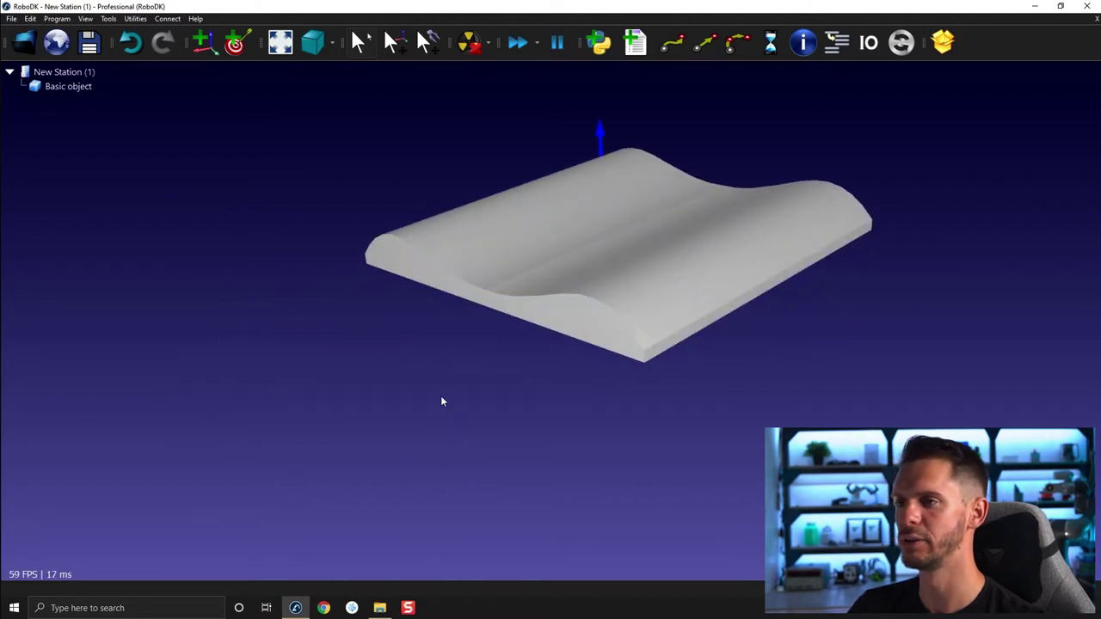
drag(422, 310, 338, 377)
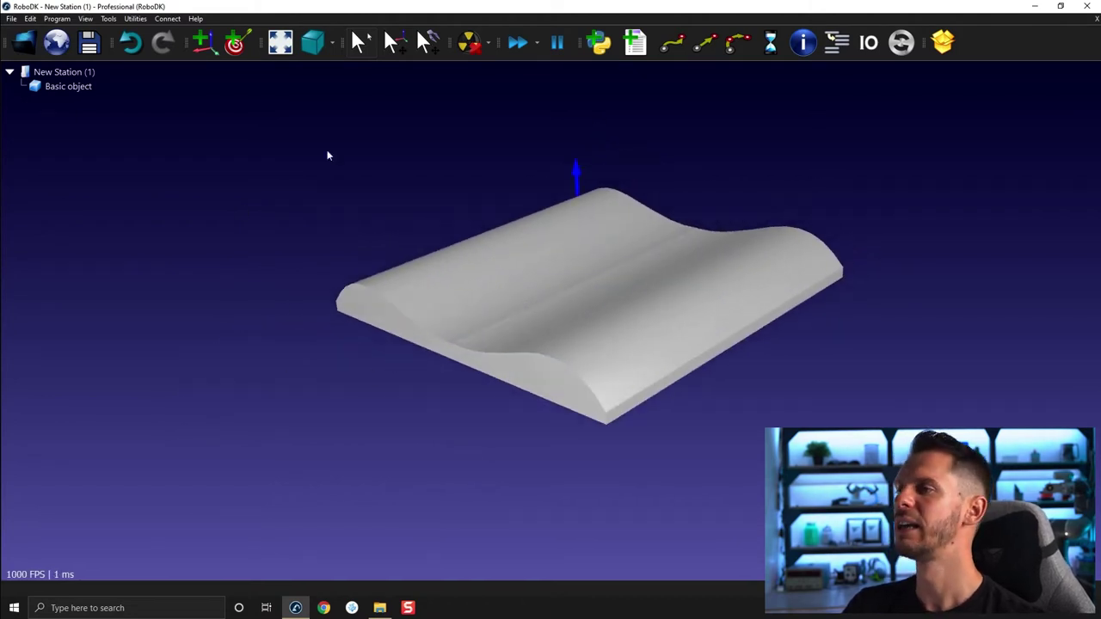
right_drag(327, 155, 232, 210)
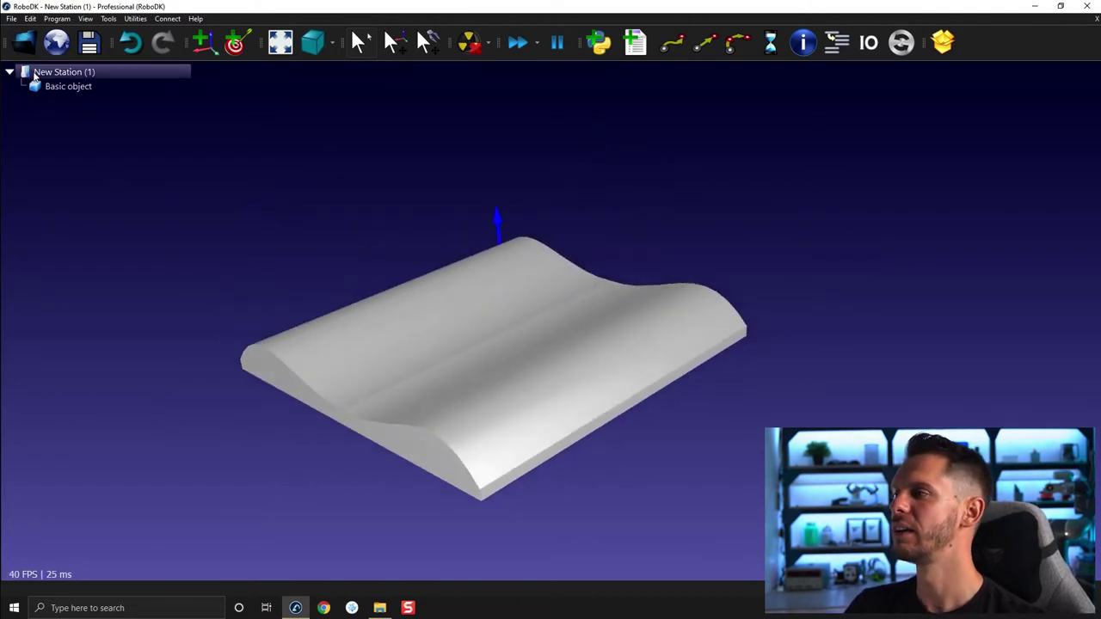
Apply Split Object to Basic object, producing nested parts Basic object-0 to Basic object-7.
right_click(109, 90)
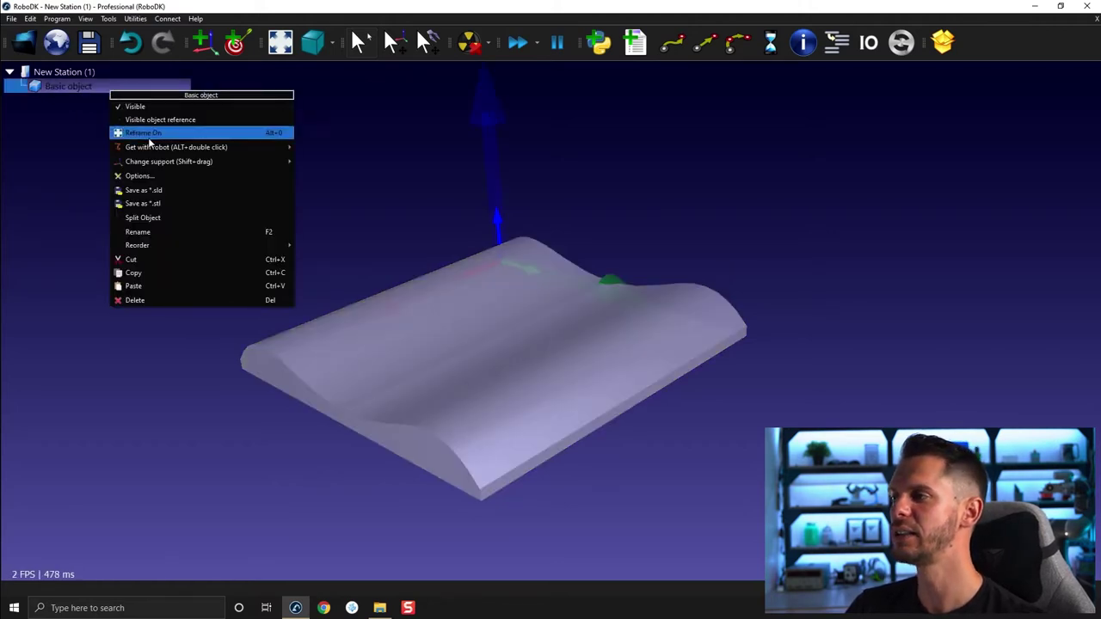
click(183, 218)
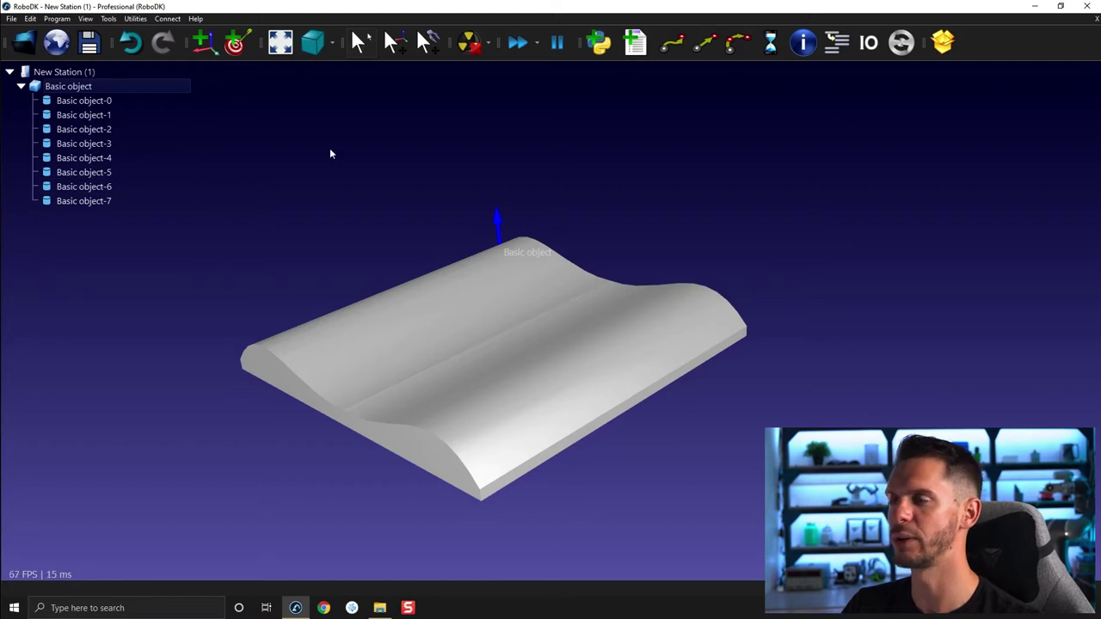
middle_drag(361, 216, 453, 191)
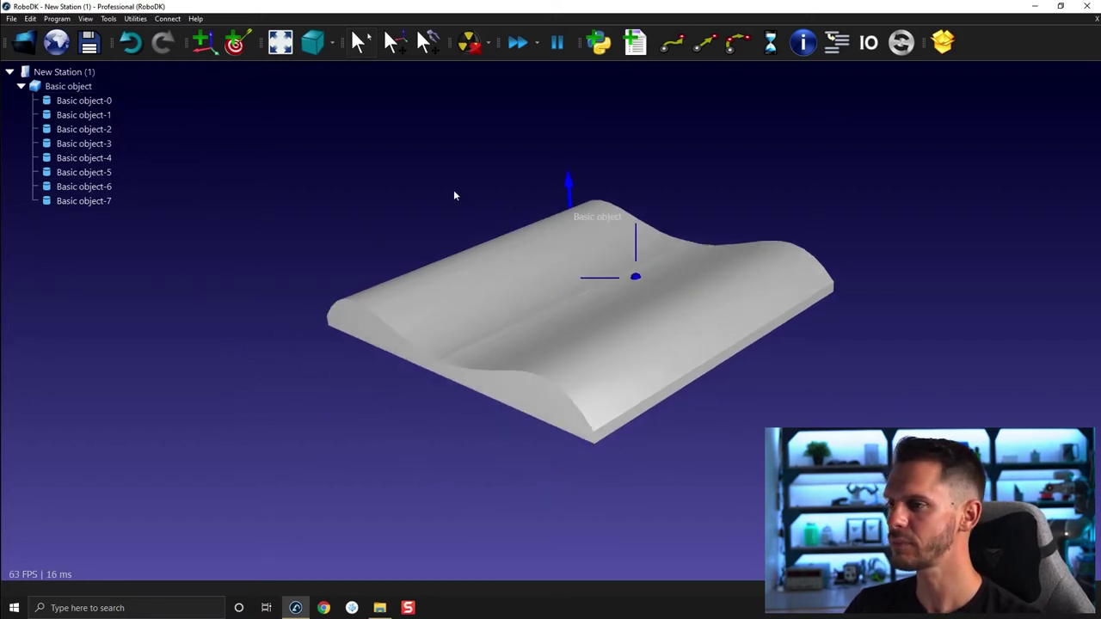
click(107, 207)
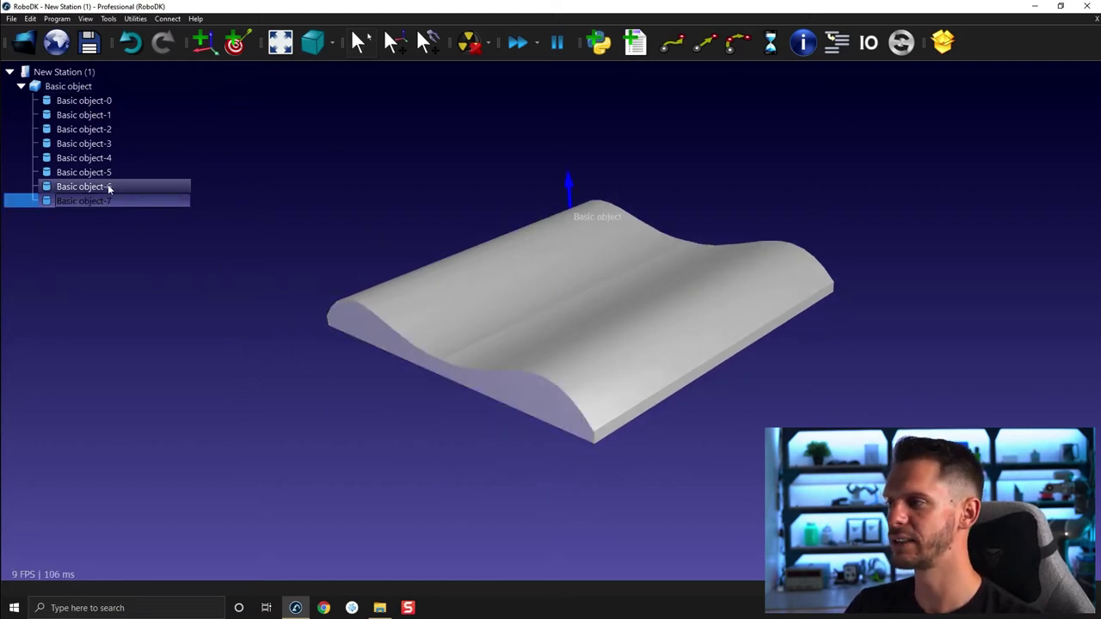
click(107, 184)
click(104, 173)
click(99, 143)
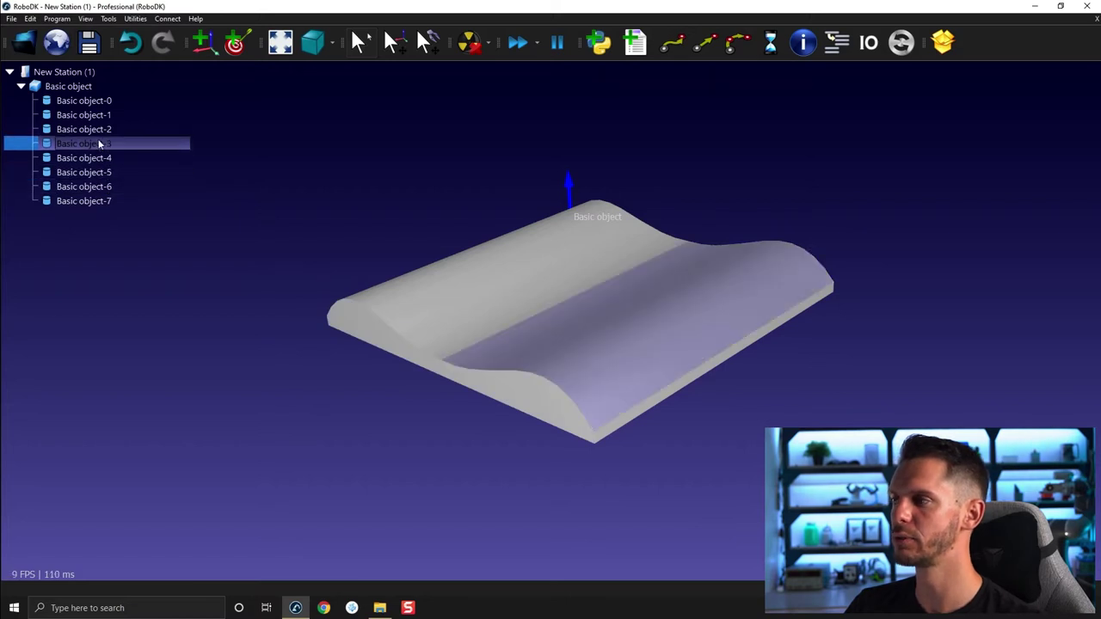
click(97, 129)
click(97, 115)
click(101, 101)
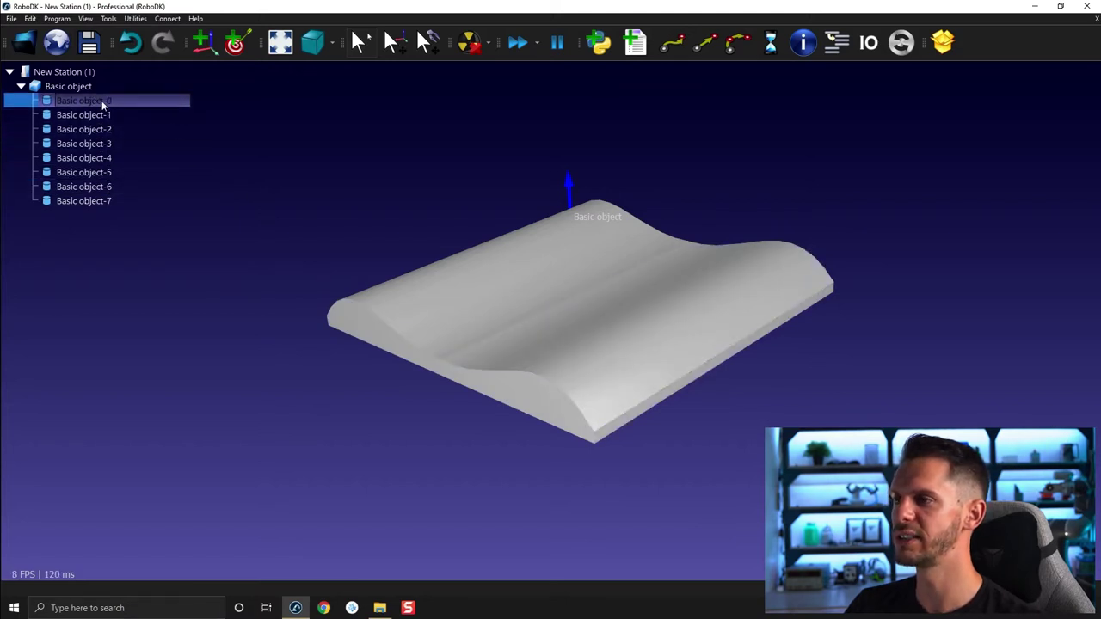
click(525, 320)
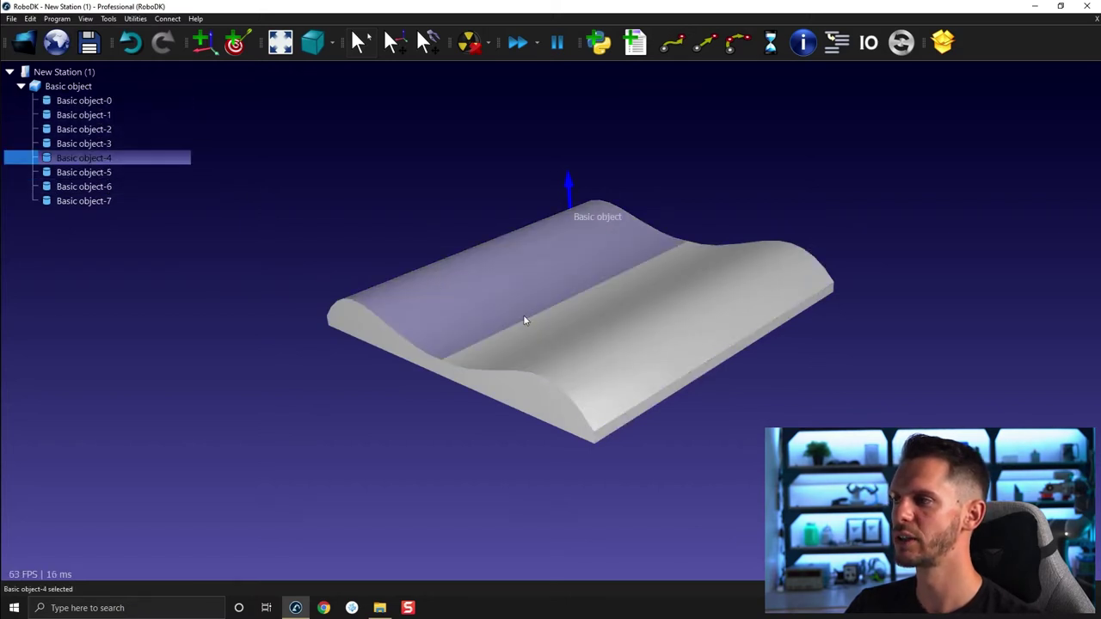
click(445, 197)
click(545, 262)
click(611, 289)
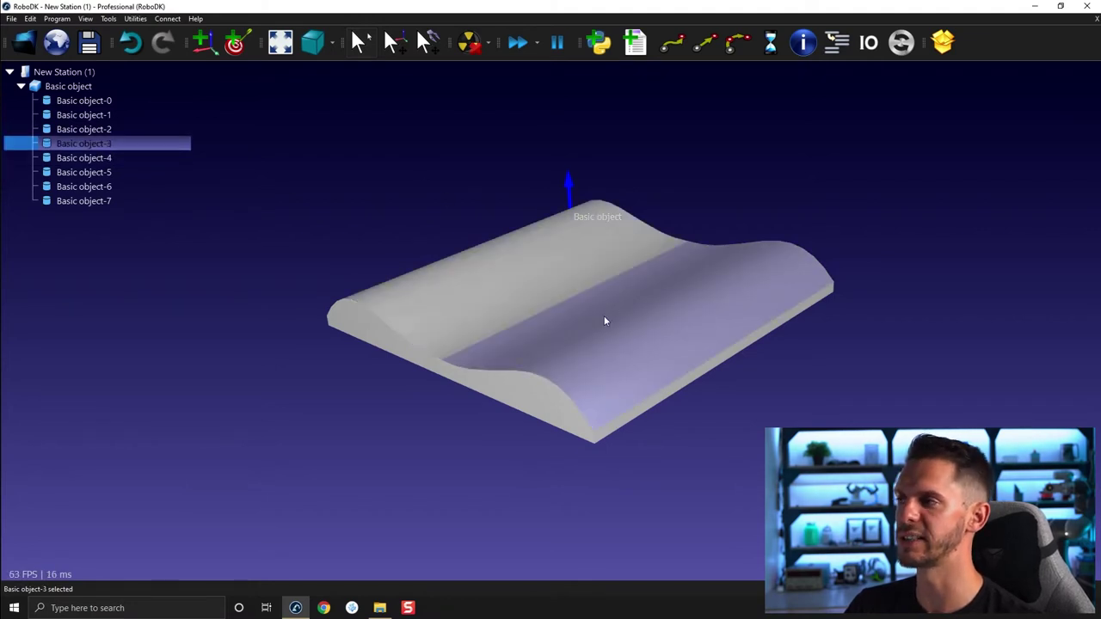
click(515, 391)
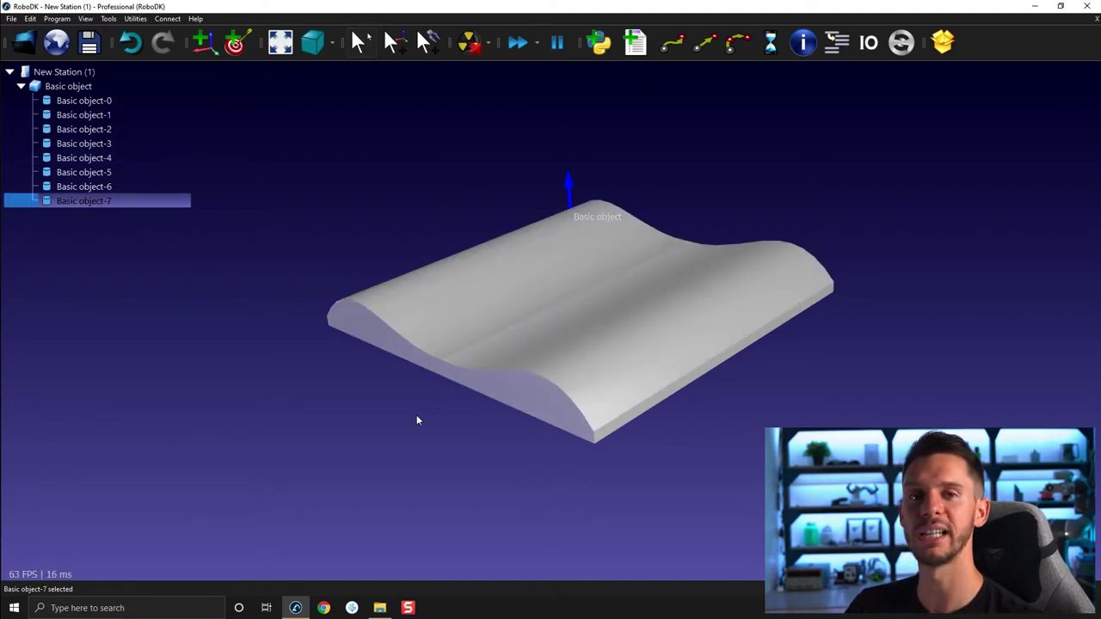
click(602, 436)
click(454, 302)
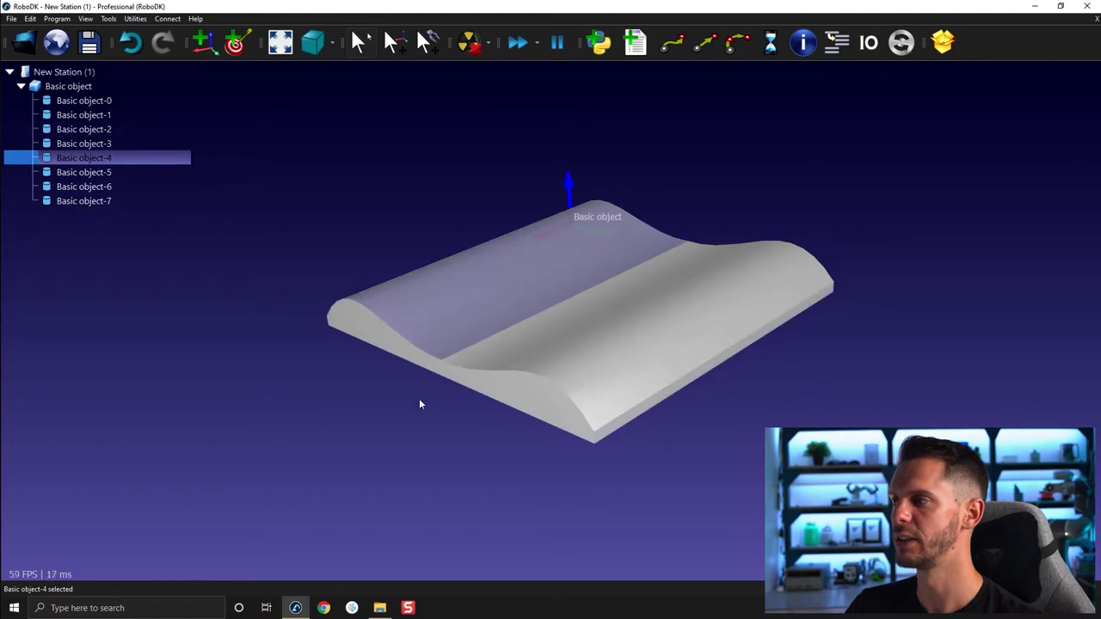
click(344, 411)
shift+click(93, 187)
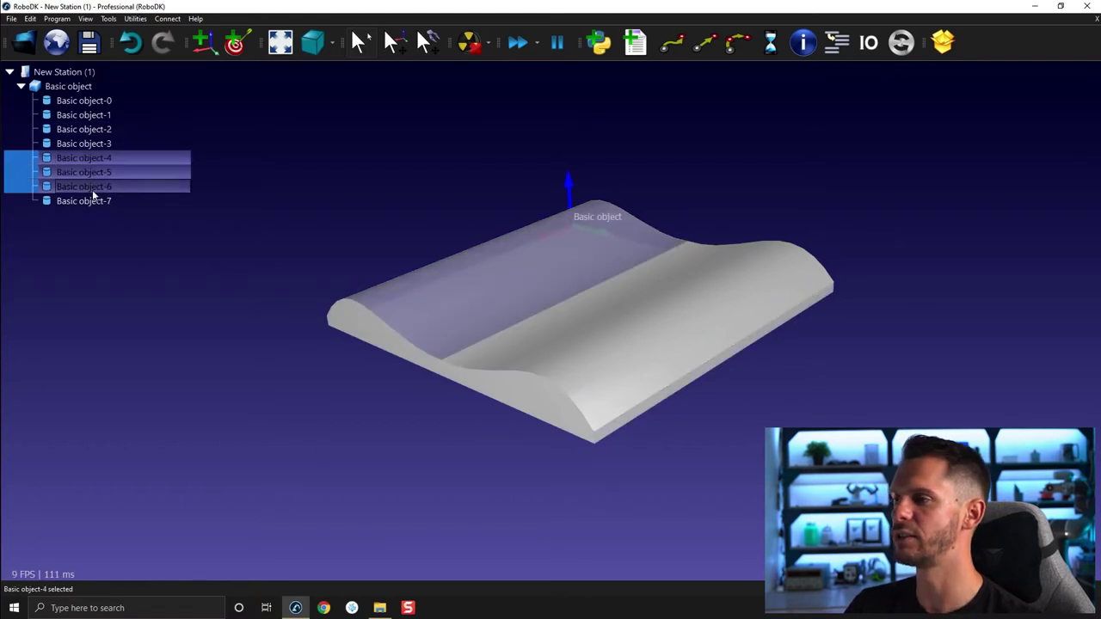
right_click(103, 197)
click(215, 221)
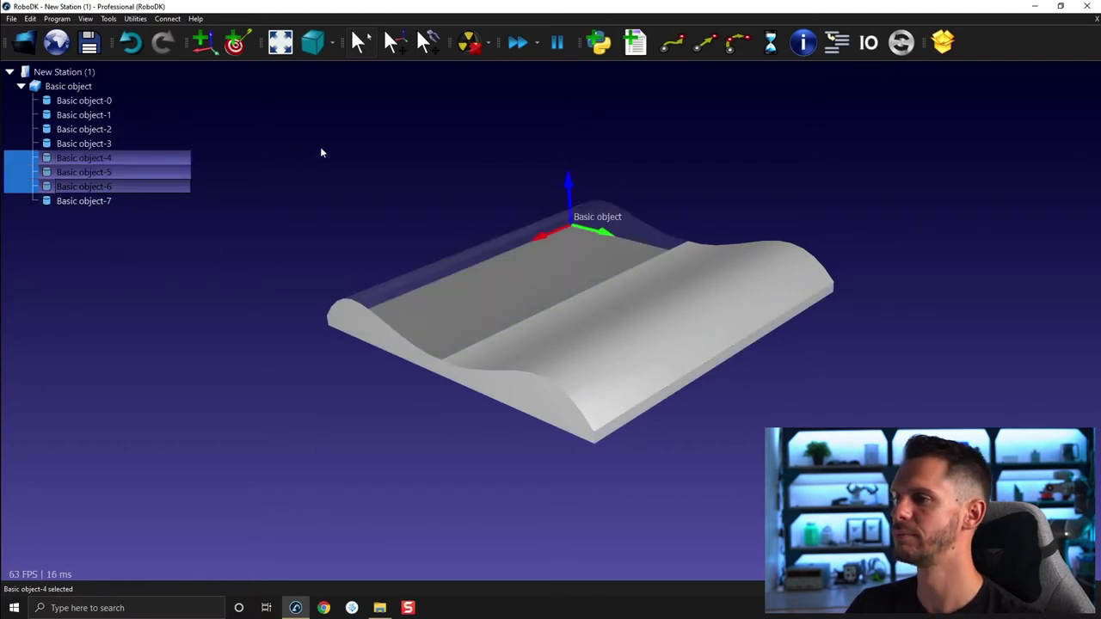
drag(342, 210, 636, 379)
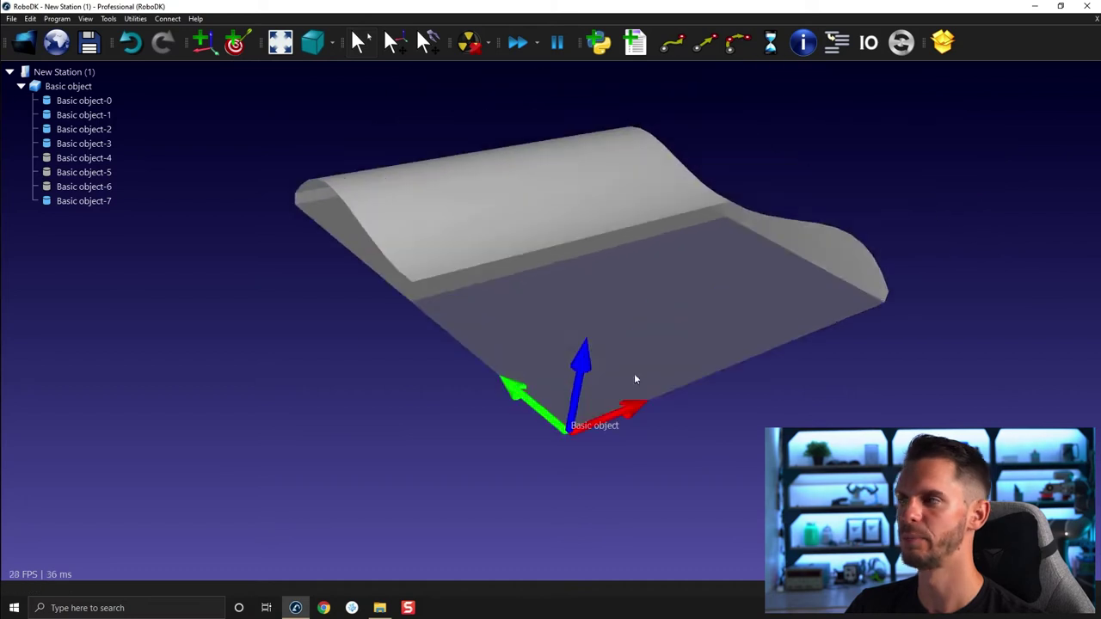
shift+click(78, 183)
right_click(78, 183)
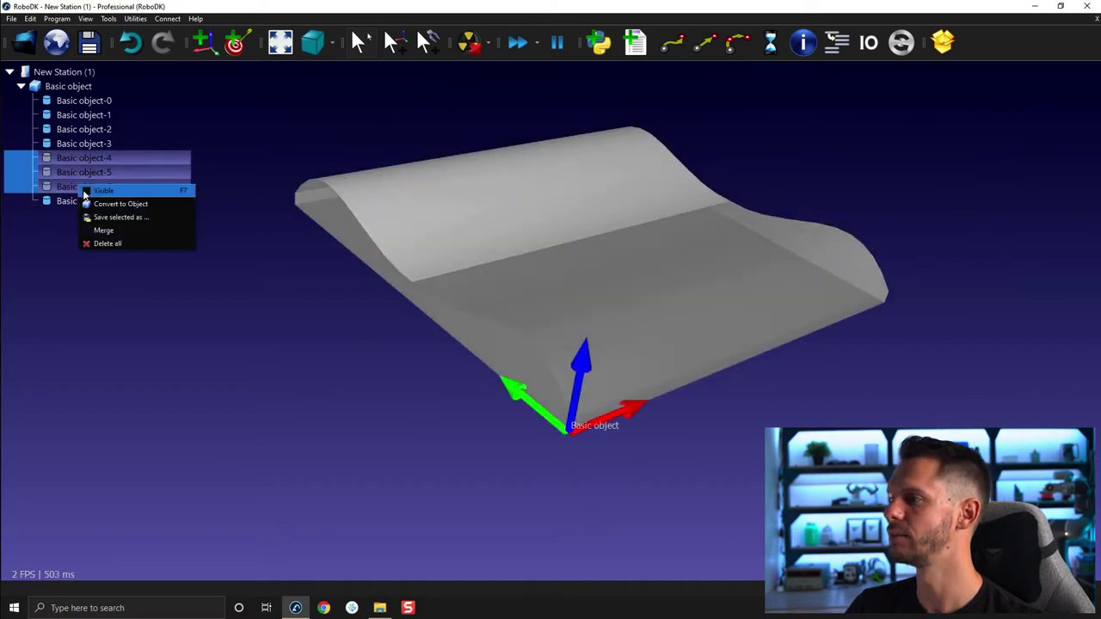
click(112, 203)
drag(248, 219, 408, 313)
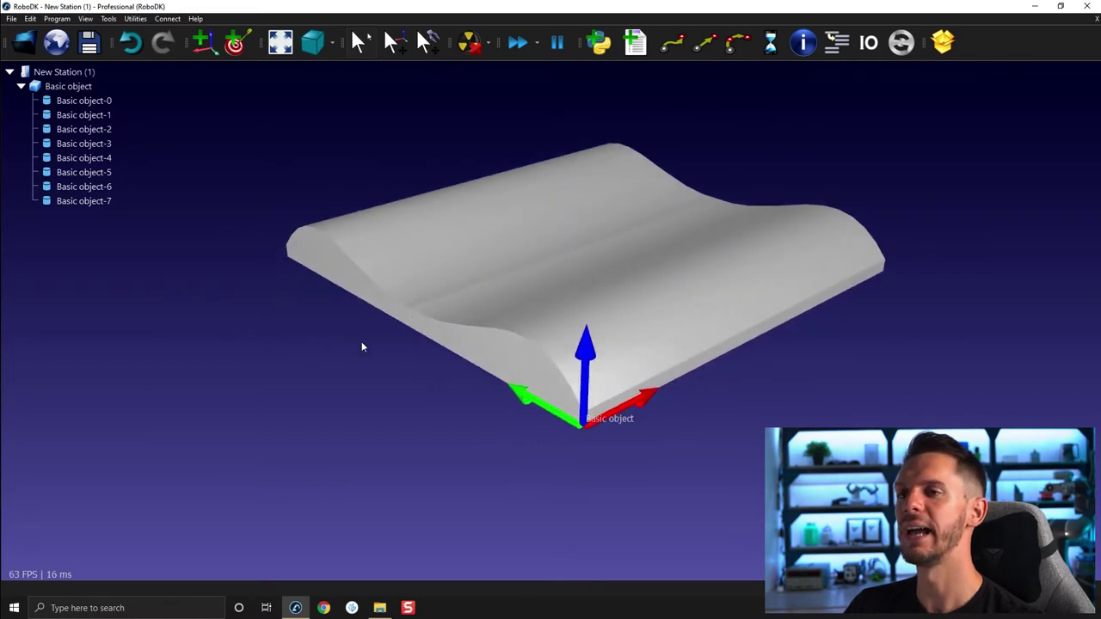
drag(362, 346, 338, 306)
Merge the central valley and adjoining top surfaces (parts -3 and -4) into Basic object-3_Mix.
click(99, 102)
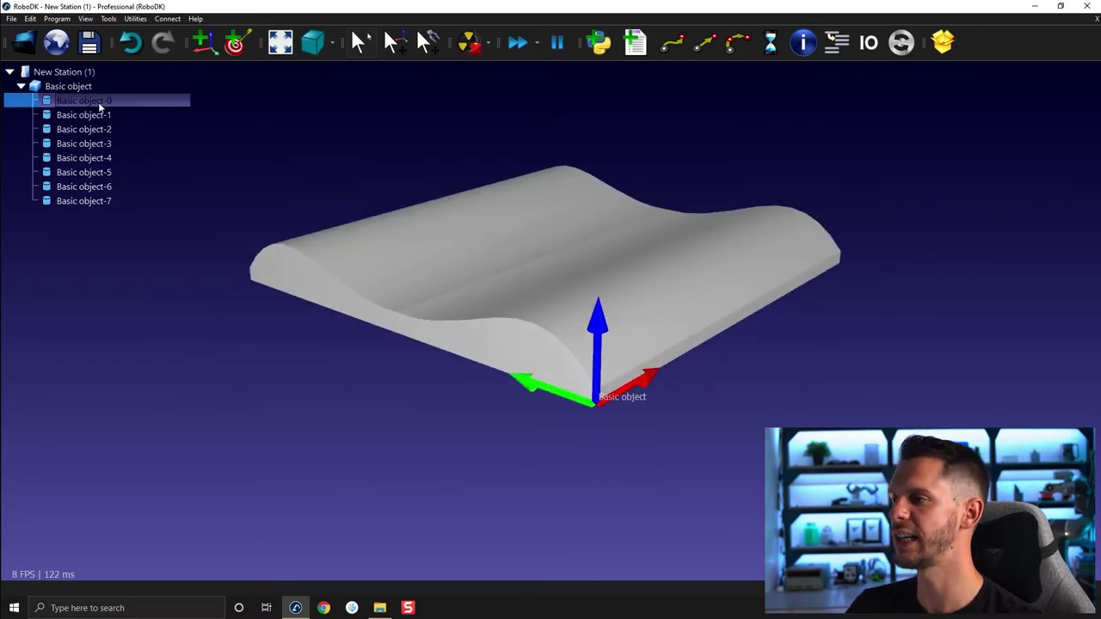
click(356, 232)
ctrl+click(518, 284)
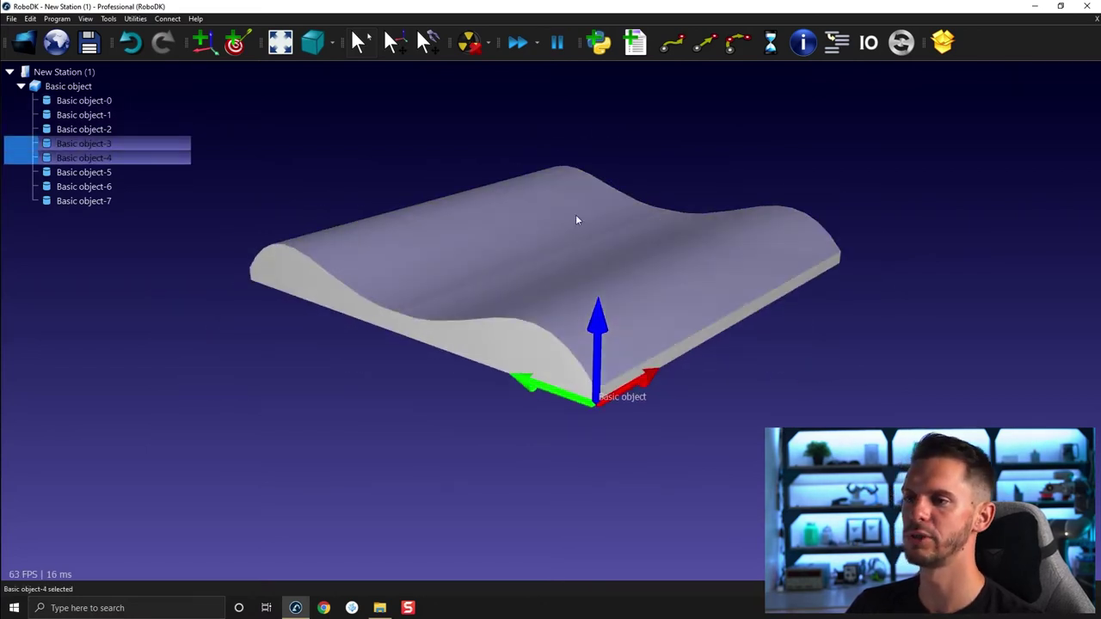
right_click(94, 158)
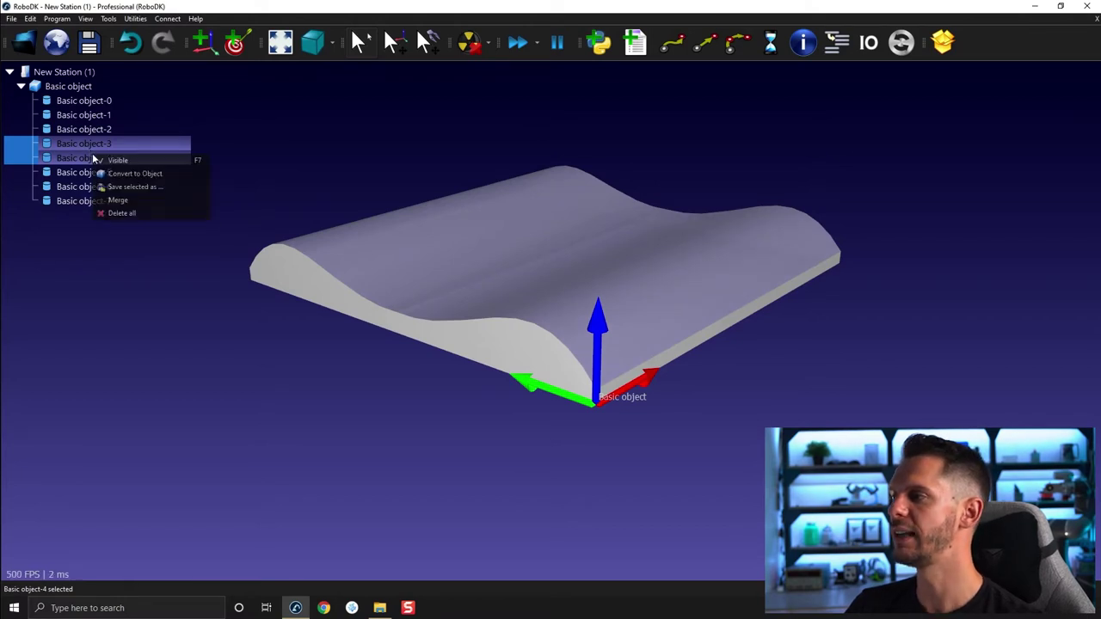
click(134, 201)
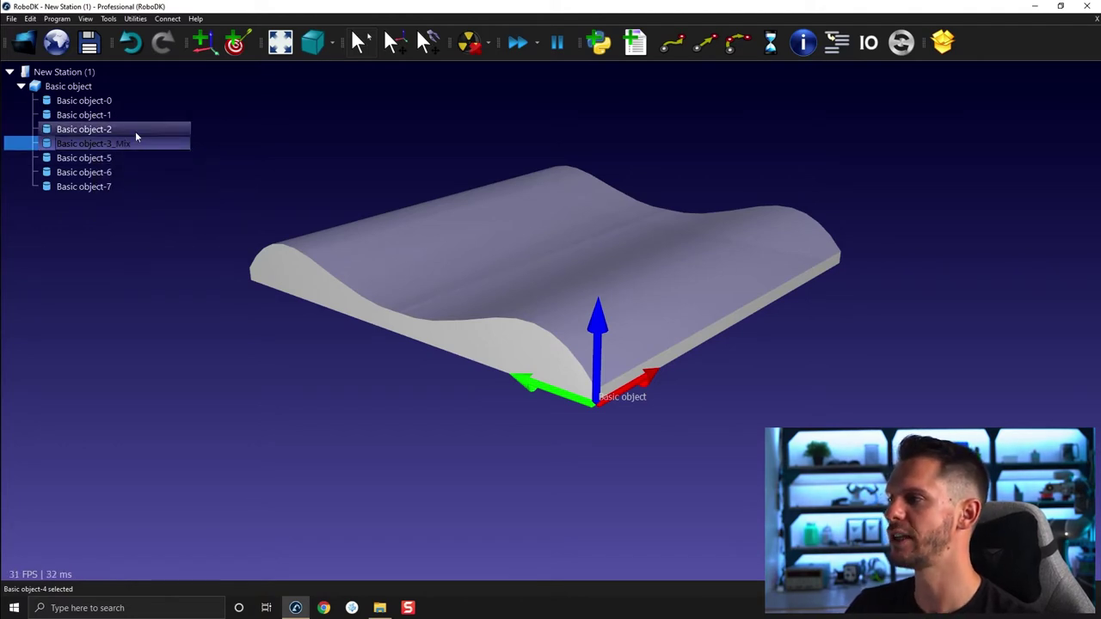
click(116, 266)
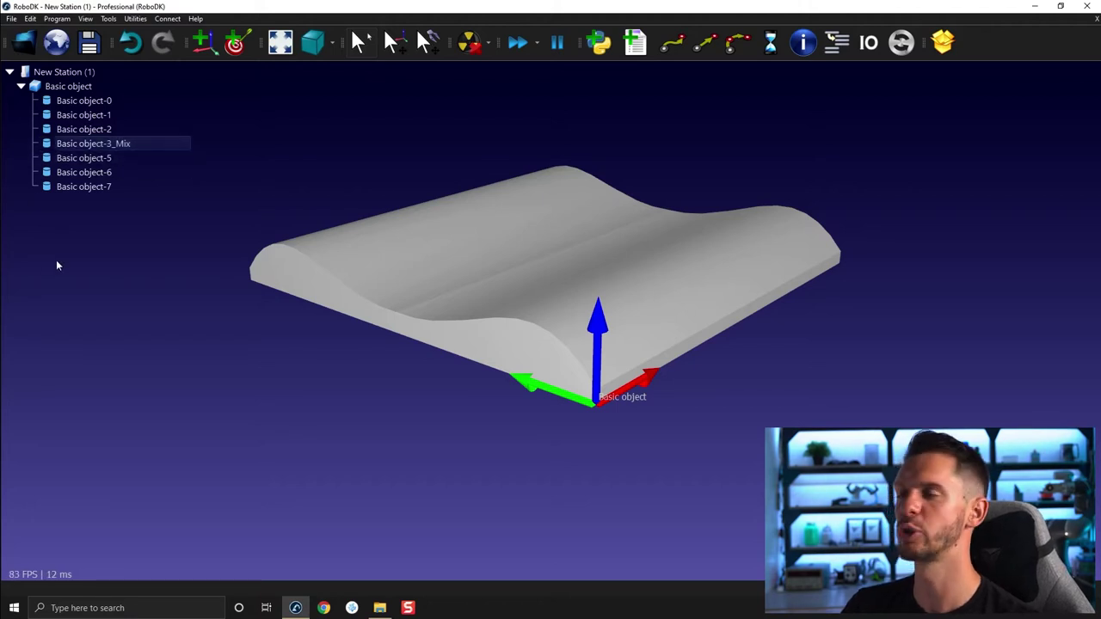
Convert Basic object-3_Mix into a standalone object and move it directly under the station.
right_click(76, 150)
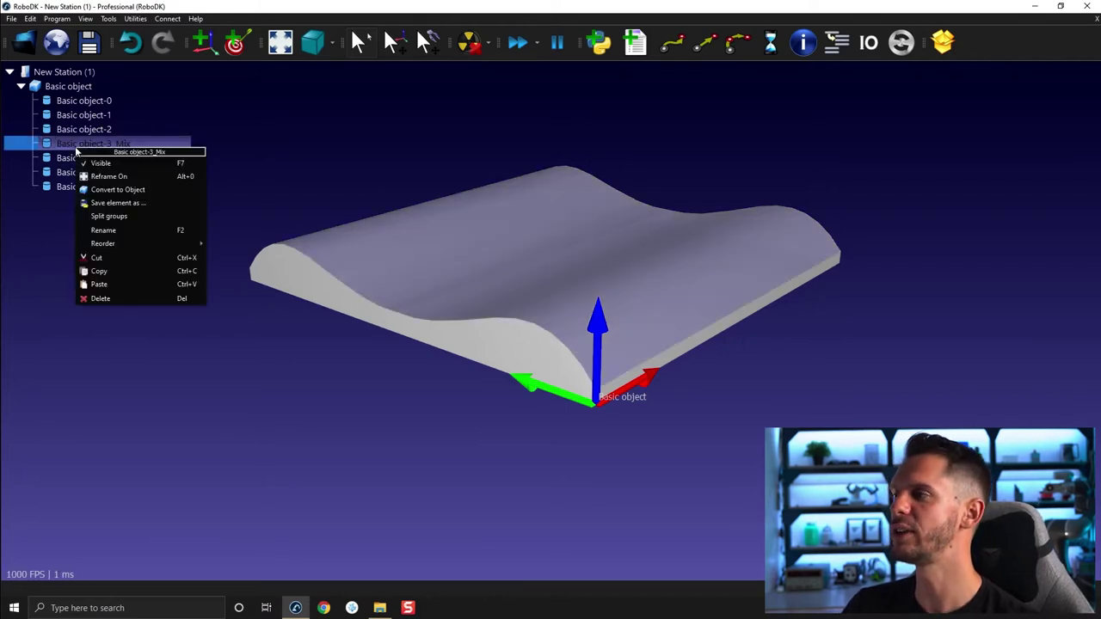
click(112, 189)
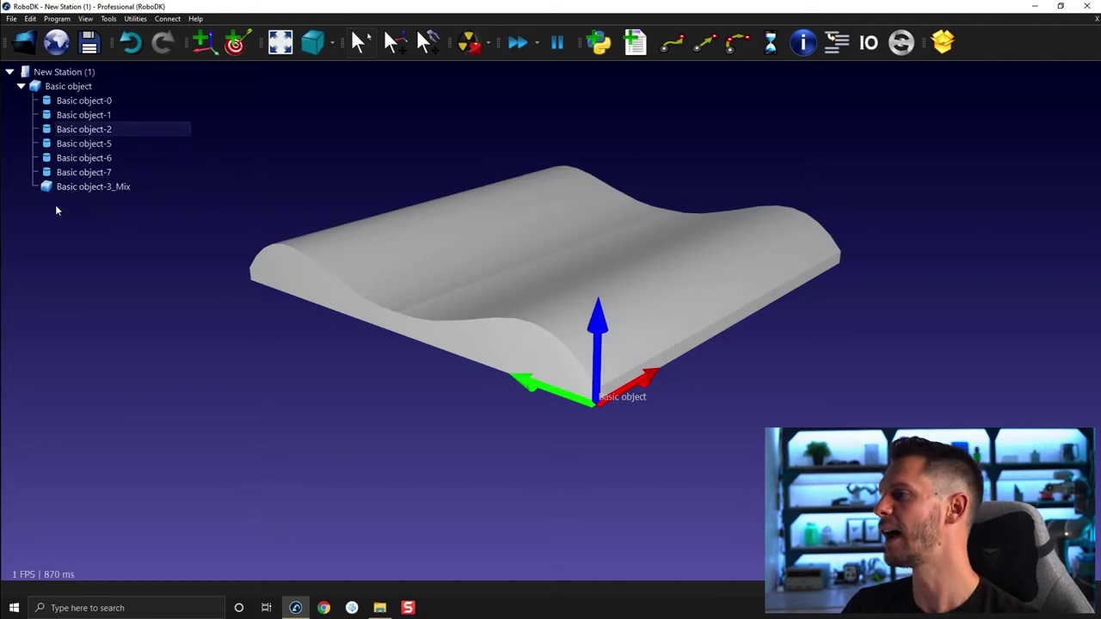
drag(48, 187, 59, 70)
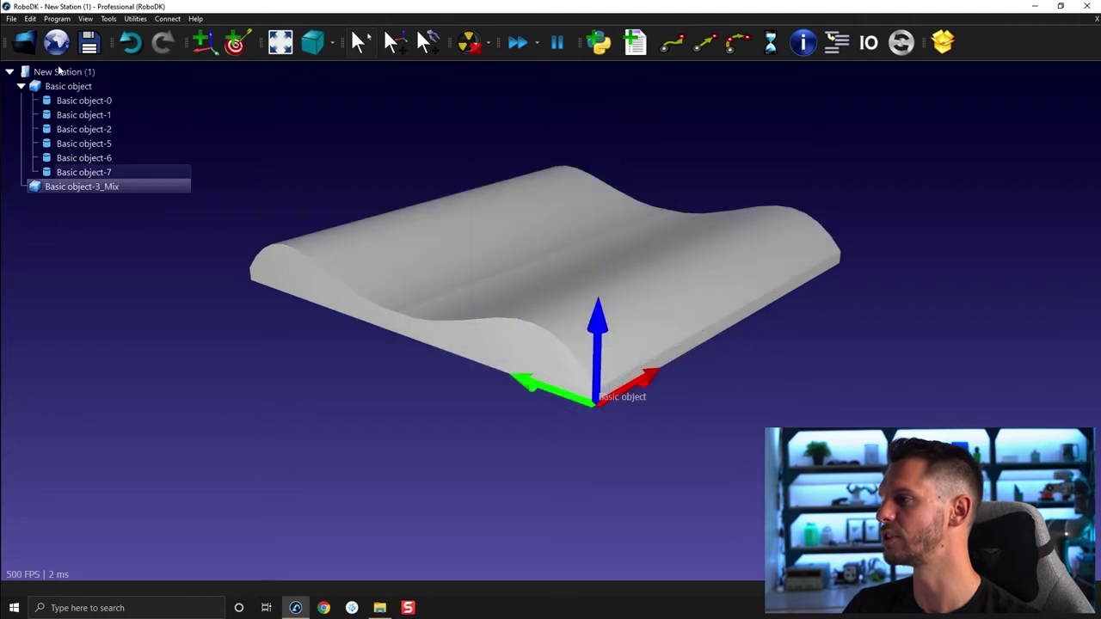
click(124, 275)
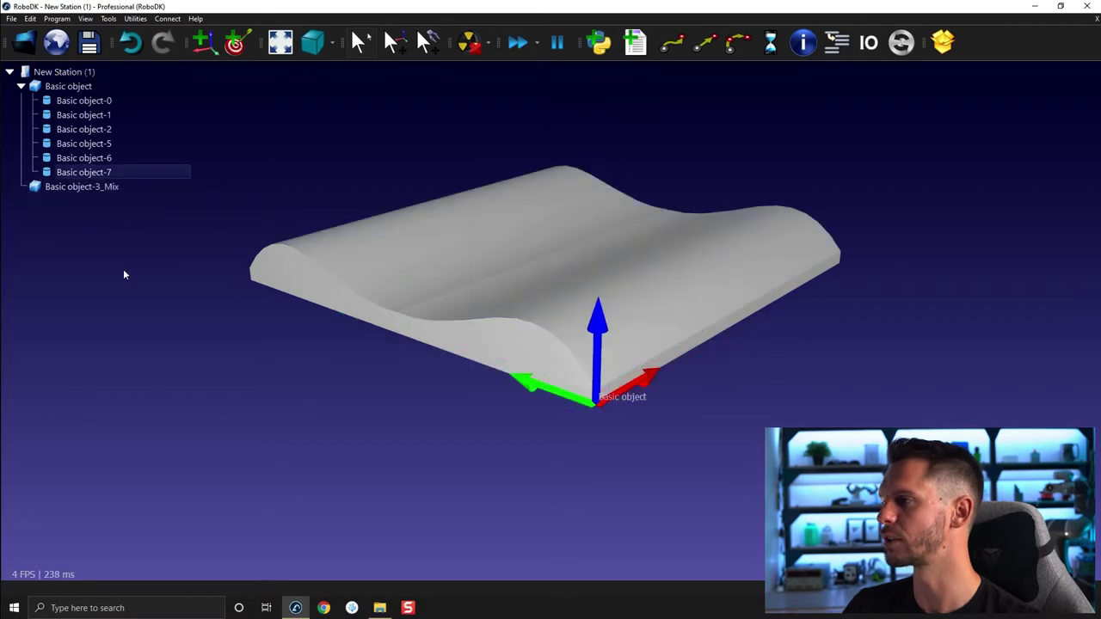
Hide and re-show Basic object-3_Mix to check the rest, then select the remaining parts.
click(72, 187)
right_click(78, 187)
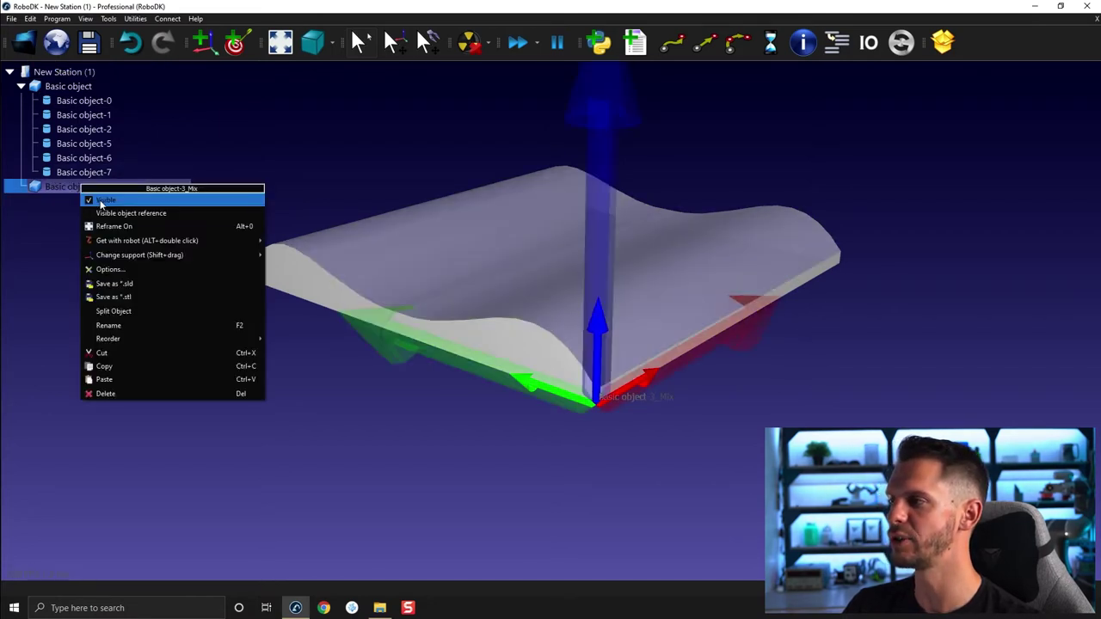
click(187, 253)
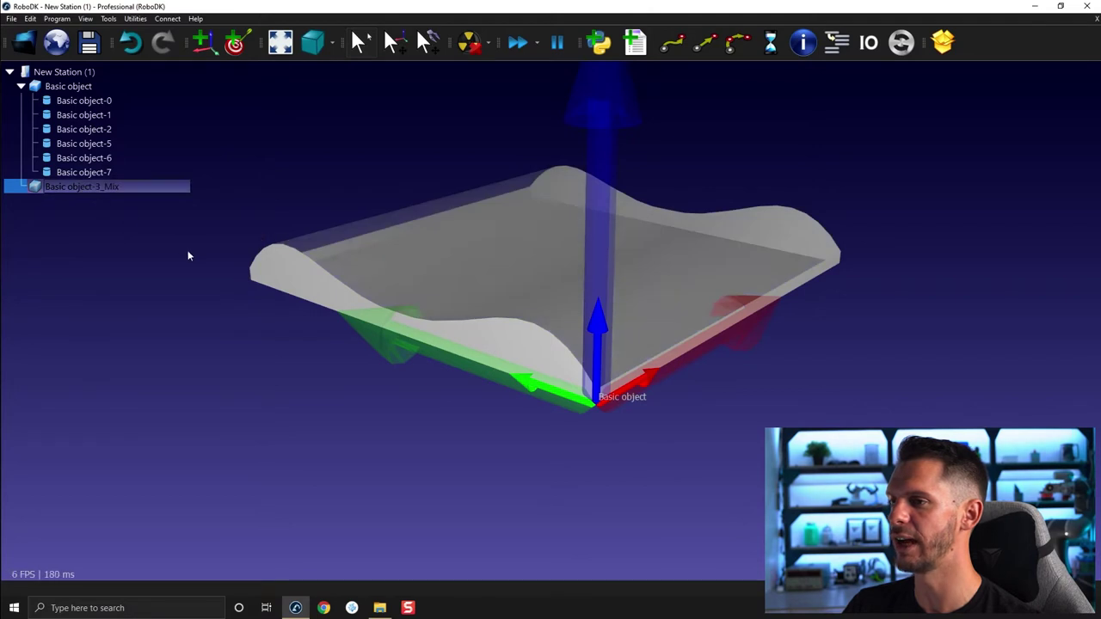
right_click(124, 187)
click(176, 185)
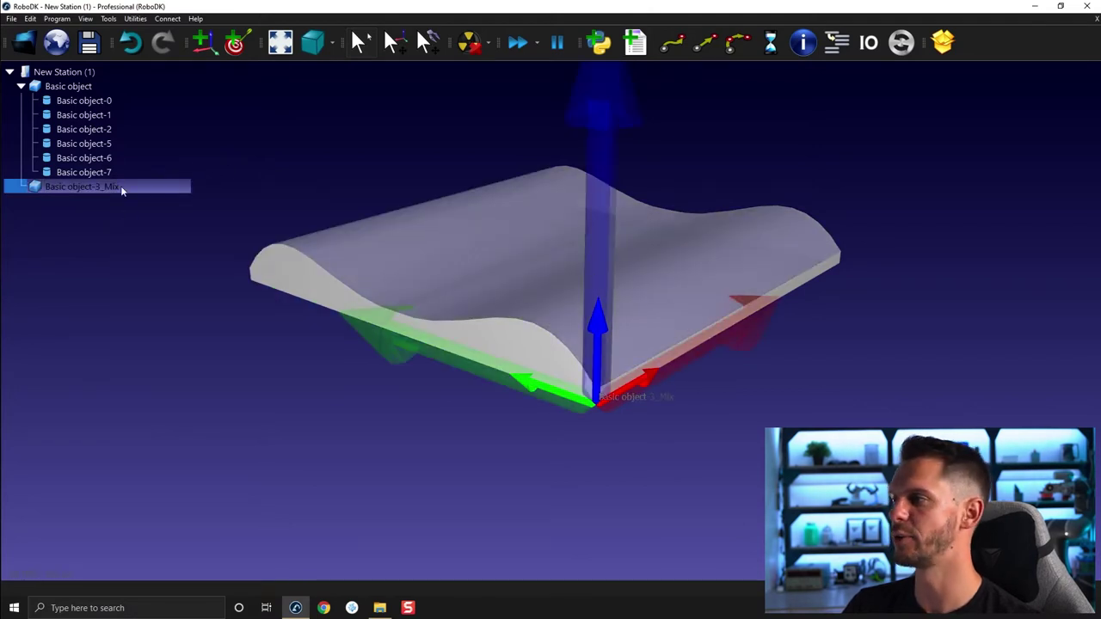
drag(111, 172, 102, 103)
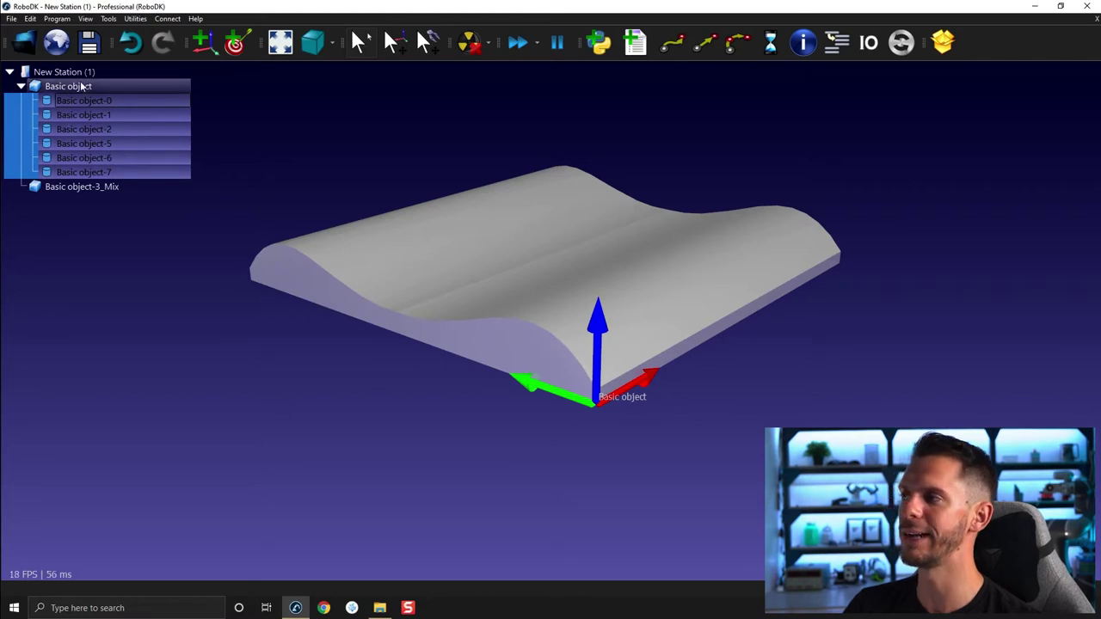
Merge the selected remaining surfaces back into a single Basic object.
right_click(66, 104)
click(83, 148)
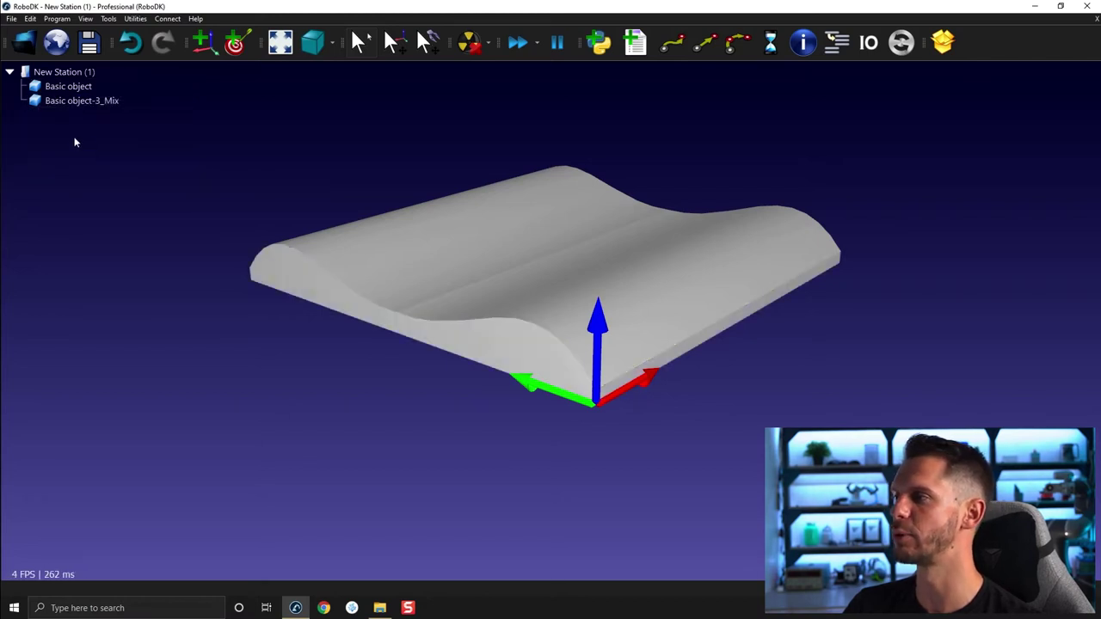
click(66, 103)
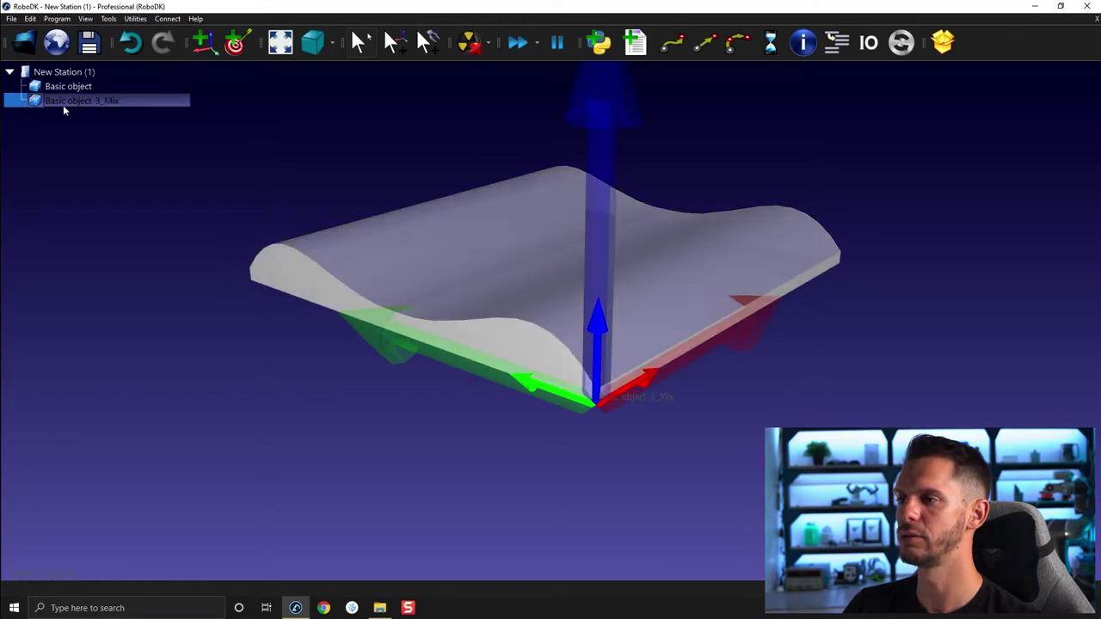
click(102, 203)
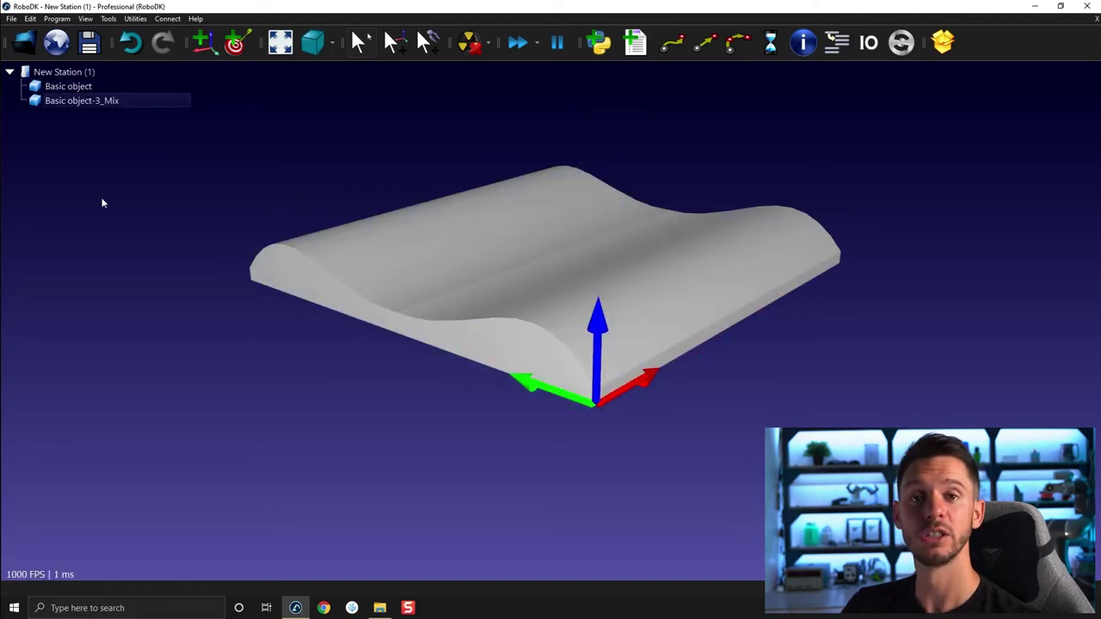
click(79, 86)
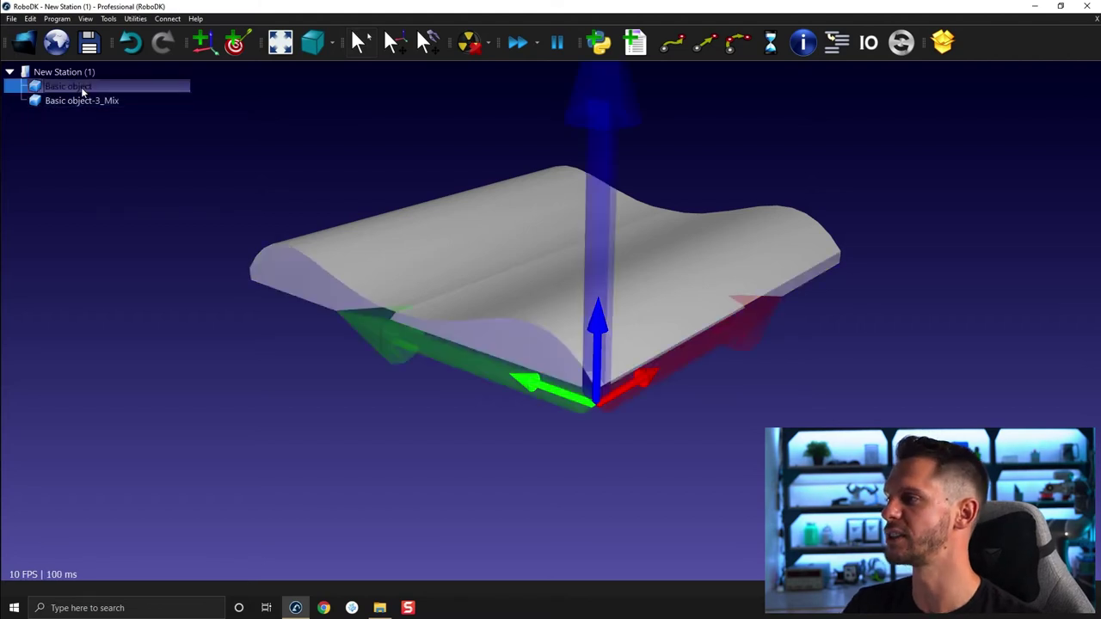
Select Basic object and Basic object-3_Mix together and merge them into one Basic object.
shift+click(85, 99)
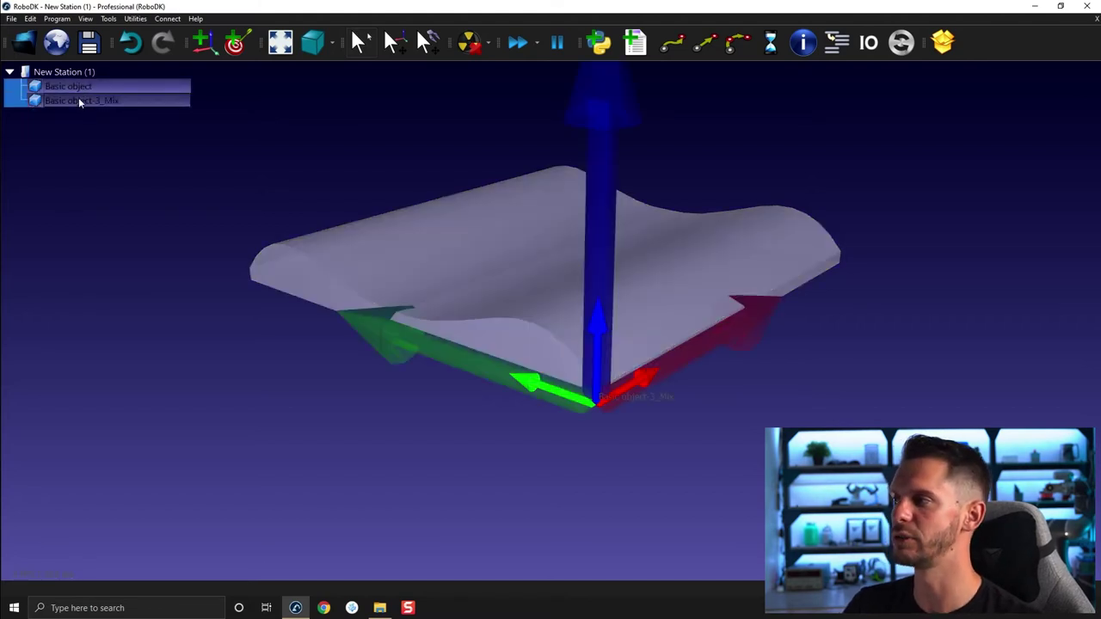
click(74, 123)
click(67, 101)
shift+click(69, 88)
right_click(68, 89)
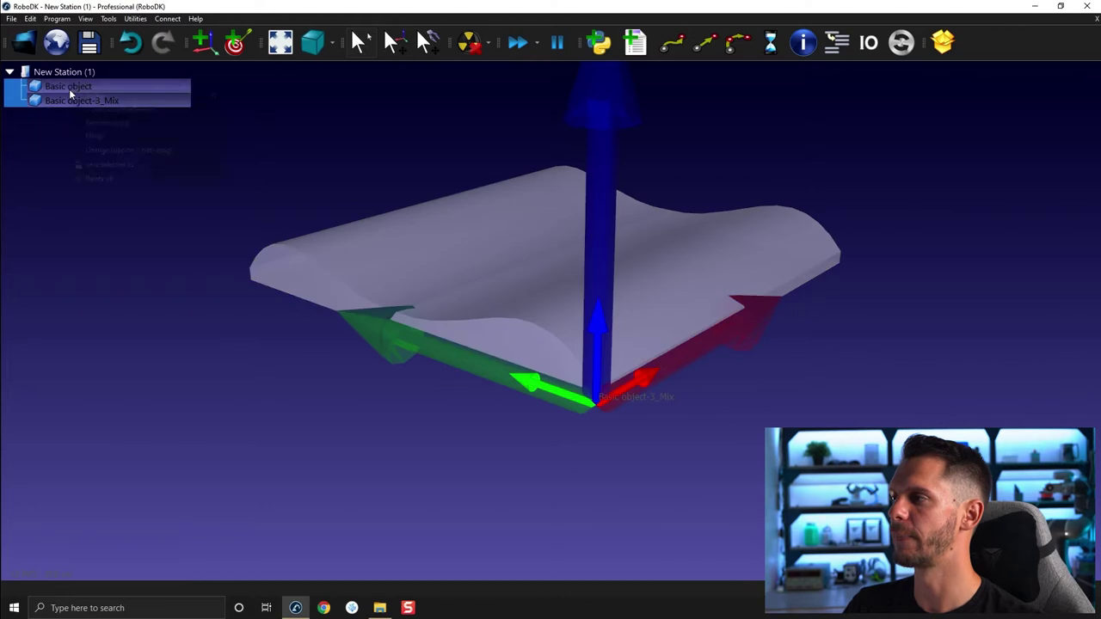
click(104, 136)
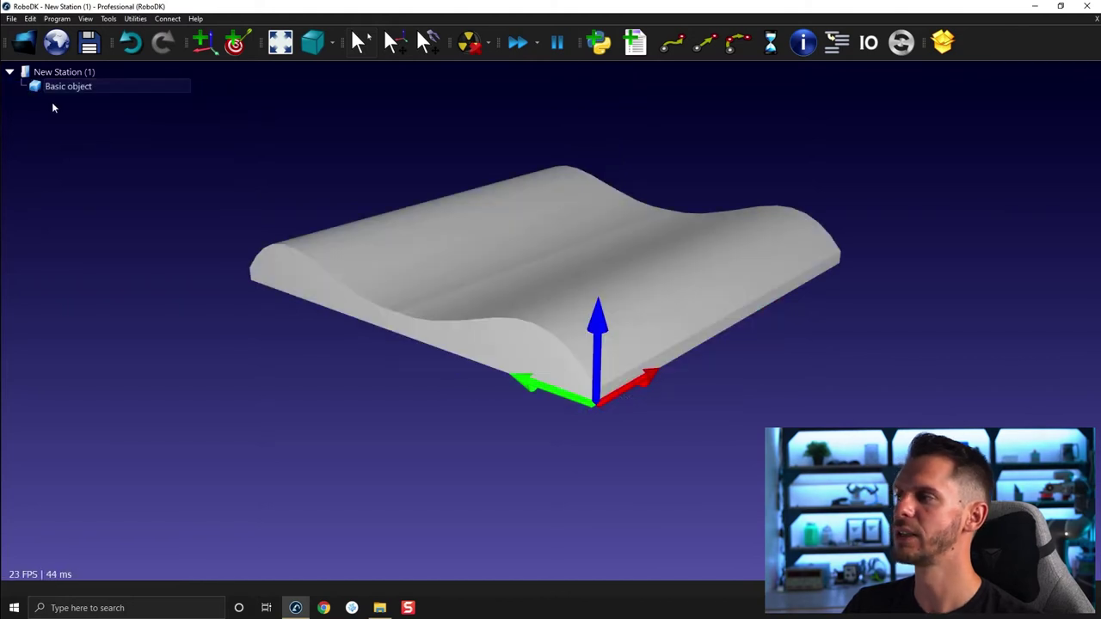
Orbit the view around the merged Basic object to inspect the result.
click(312, 271)
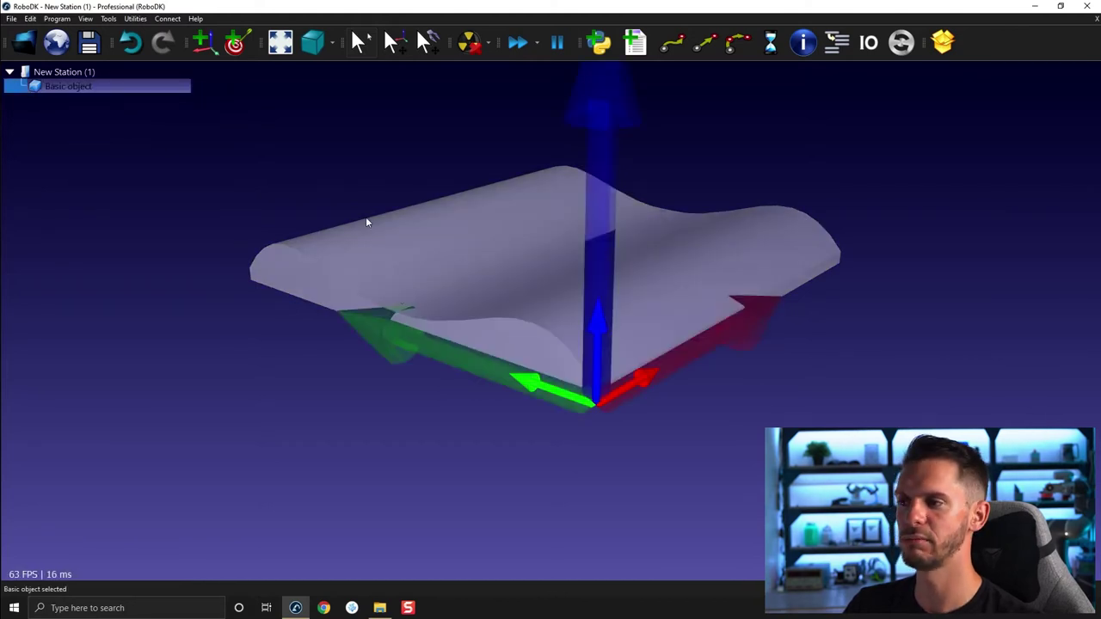
drag(365, 222, 552, 377)
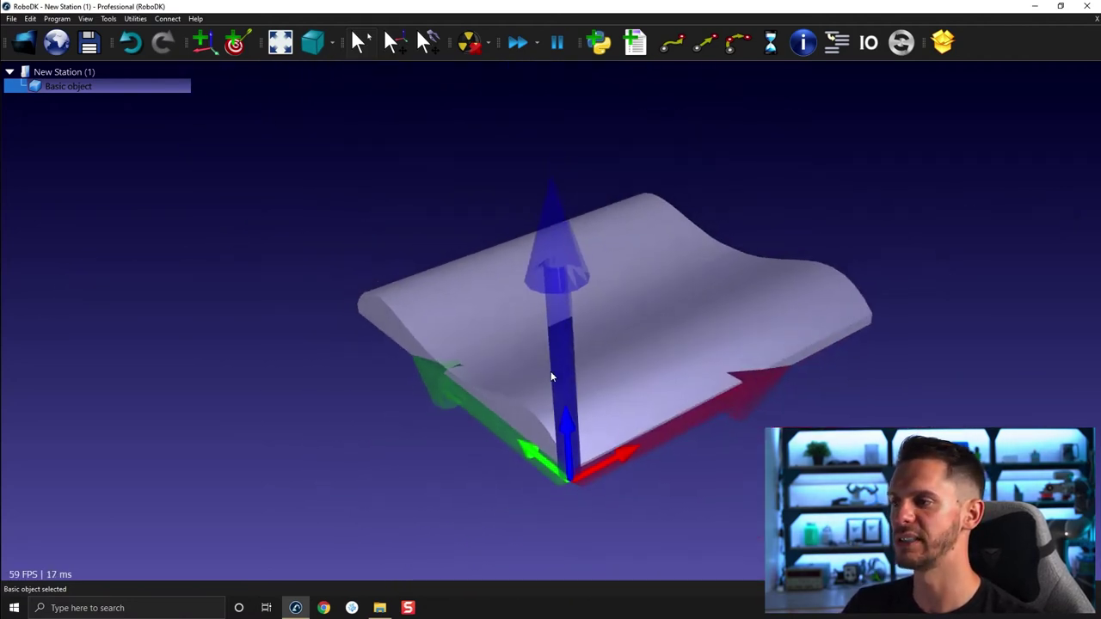
click(432, 191)
drag(433, 192, 287, 170)
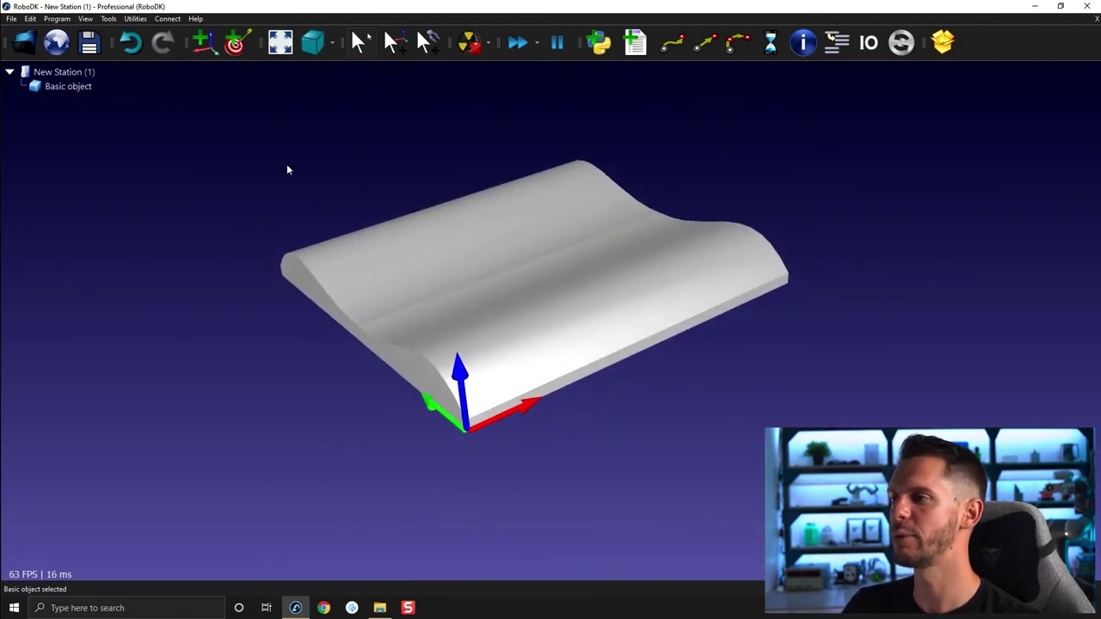
right_click(104, 94)
click(395, 100)
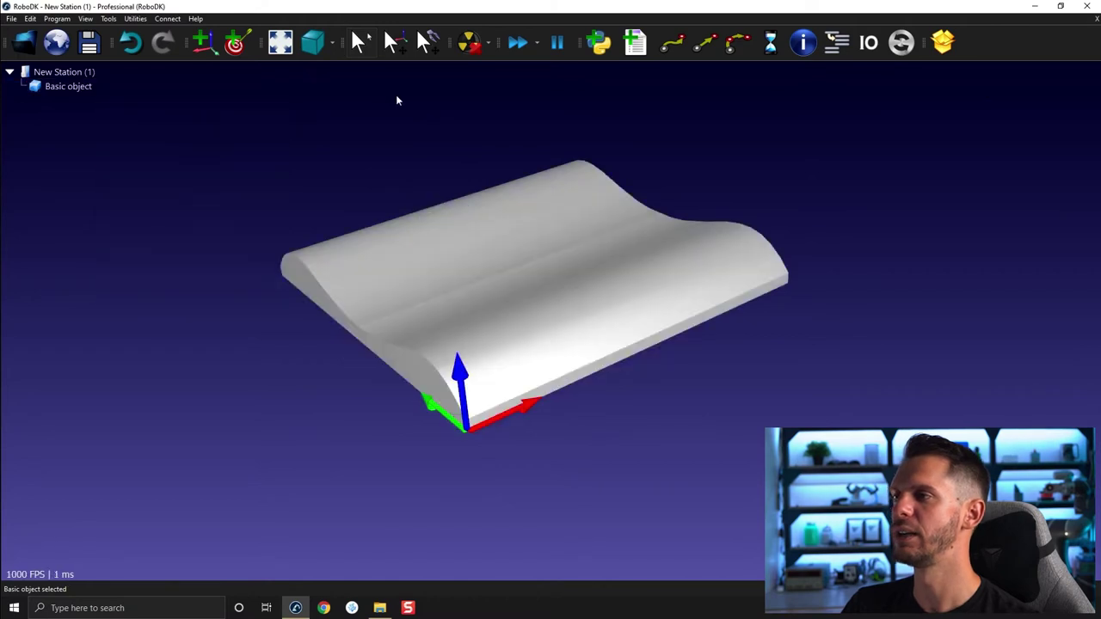
Split Basic object again and merge parts Basic object-0 and Basic object-1 together.
right_click(77, 86)
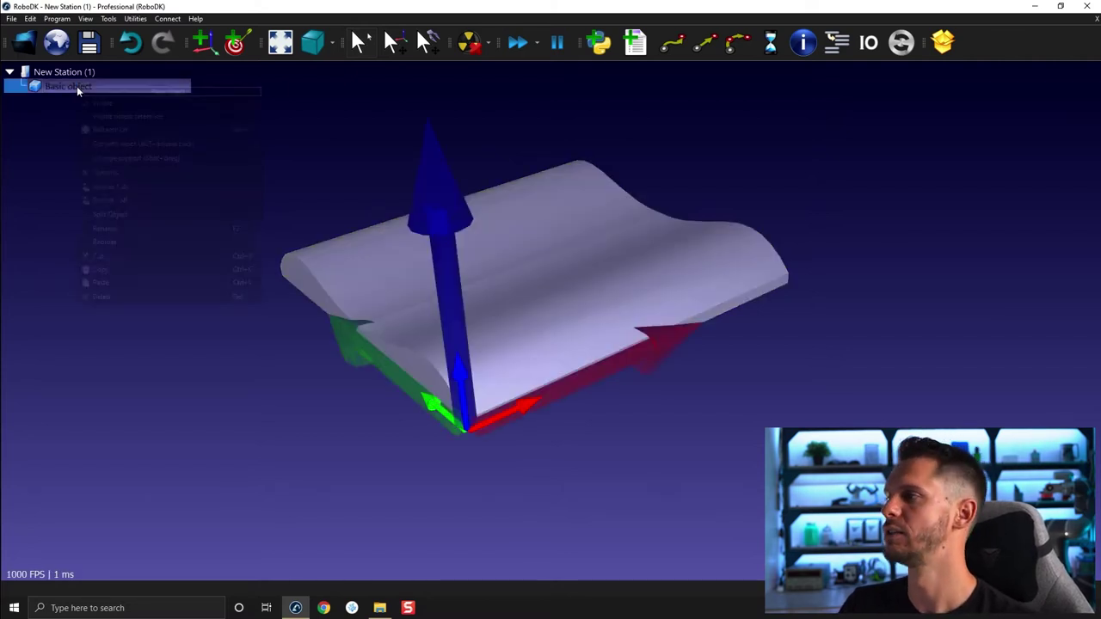
click(137, 207)
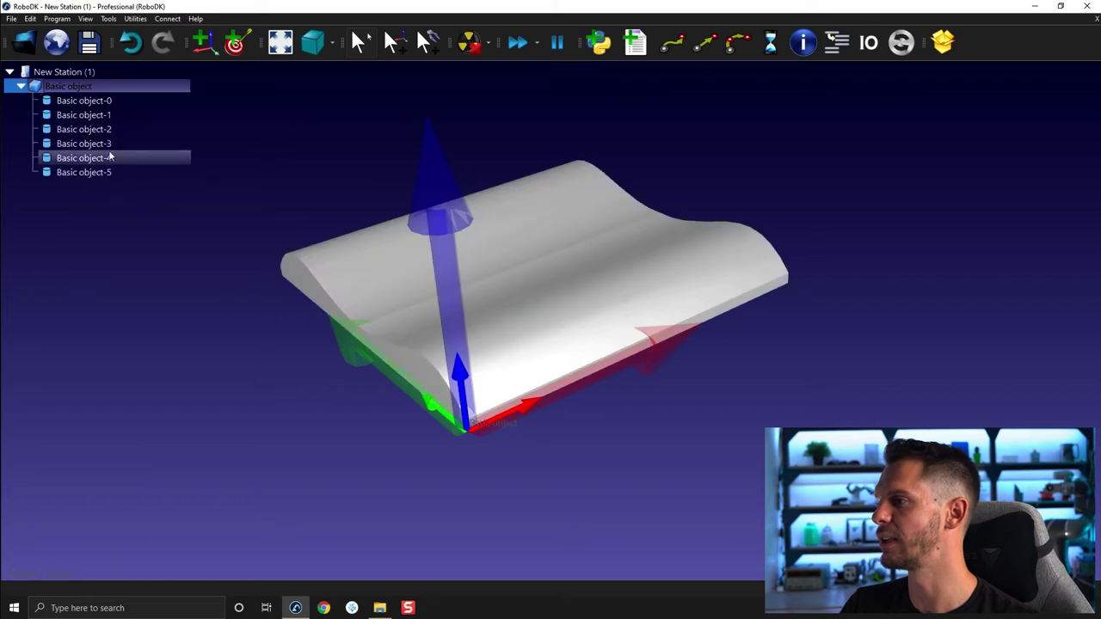
click(97, 114)
shift+click(94, 102)
right_click(94, 103)
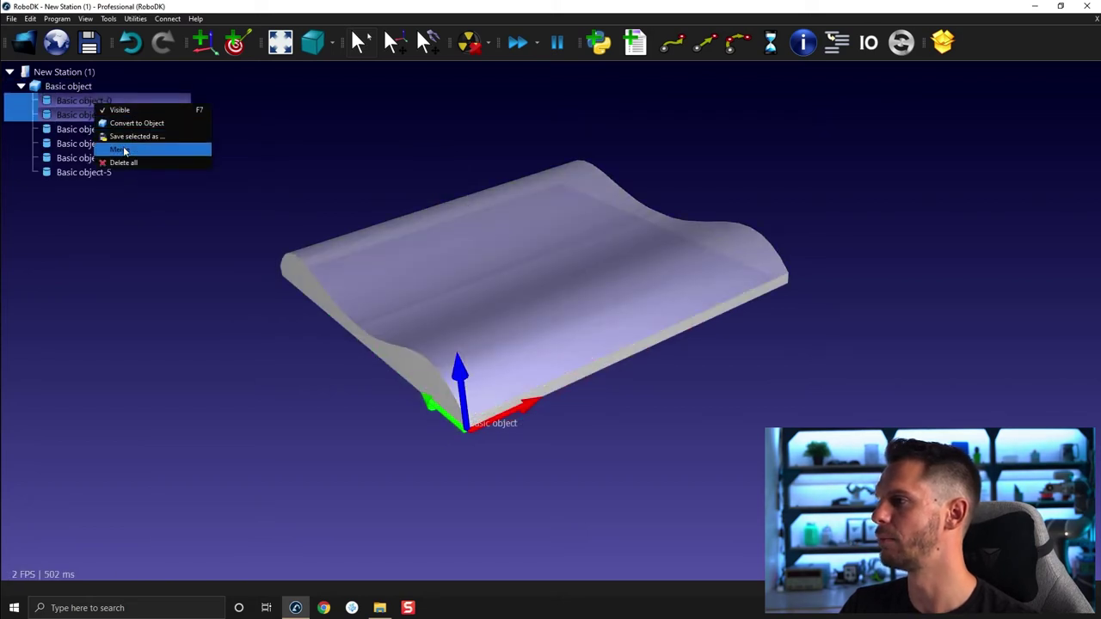
click(123, 151)
Make Basic object-1_Mix a station-level object, then merge parts Basic object-2 through -5.
right_click(86, 100)
click(88, 127)
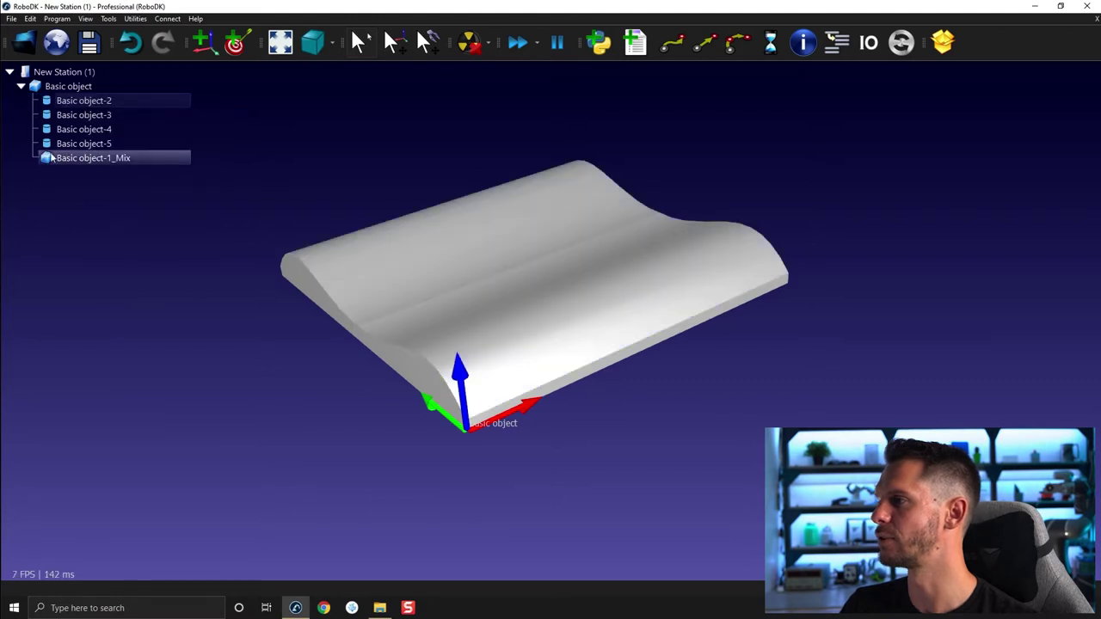
drag(52, 157, 64, 72)
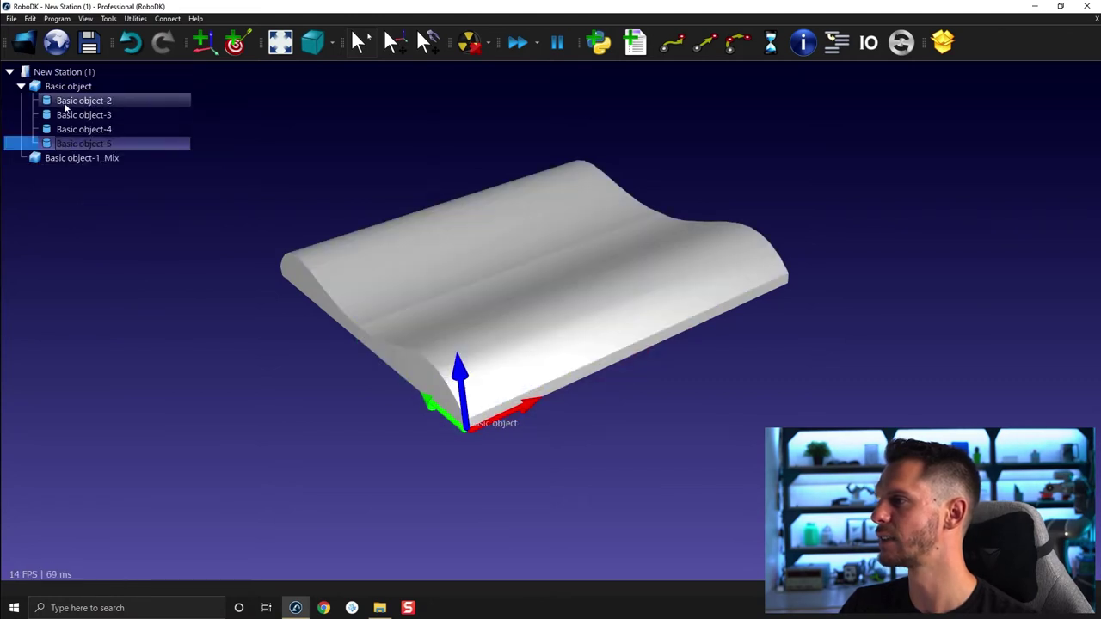
shift+click(65, 103)
right_click(66, 103)
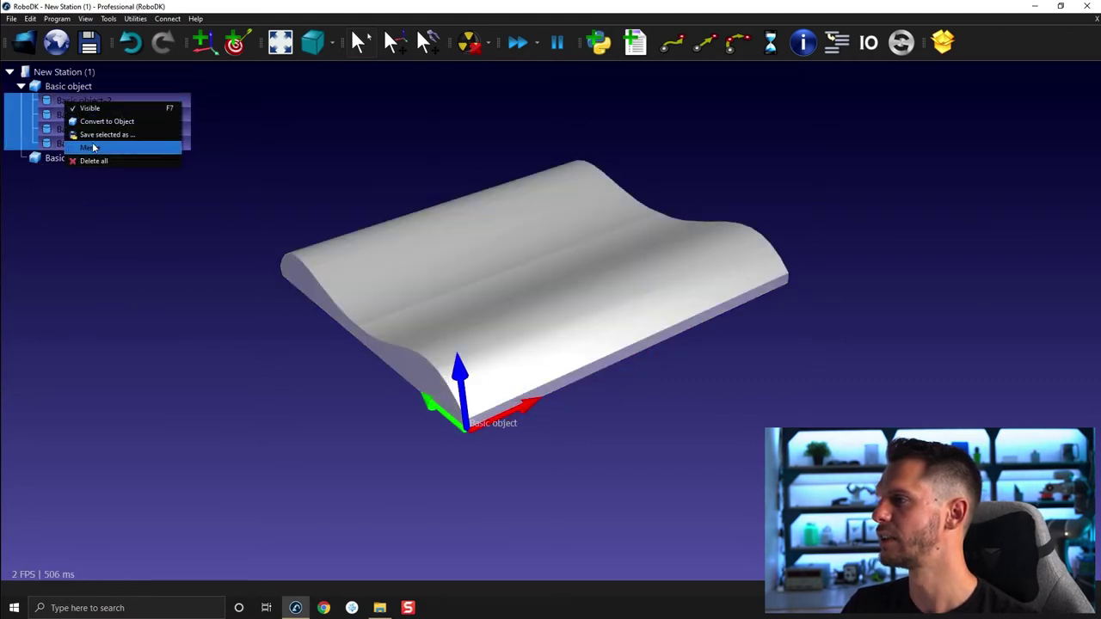
click(93, 148)
click(91, 100)
Rename Basic object-1_Mix to 'Test'.
click(91, 100)
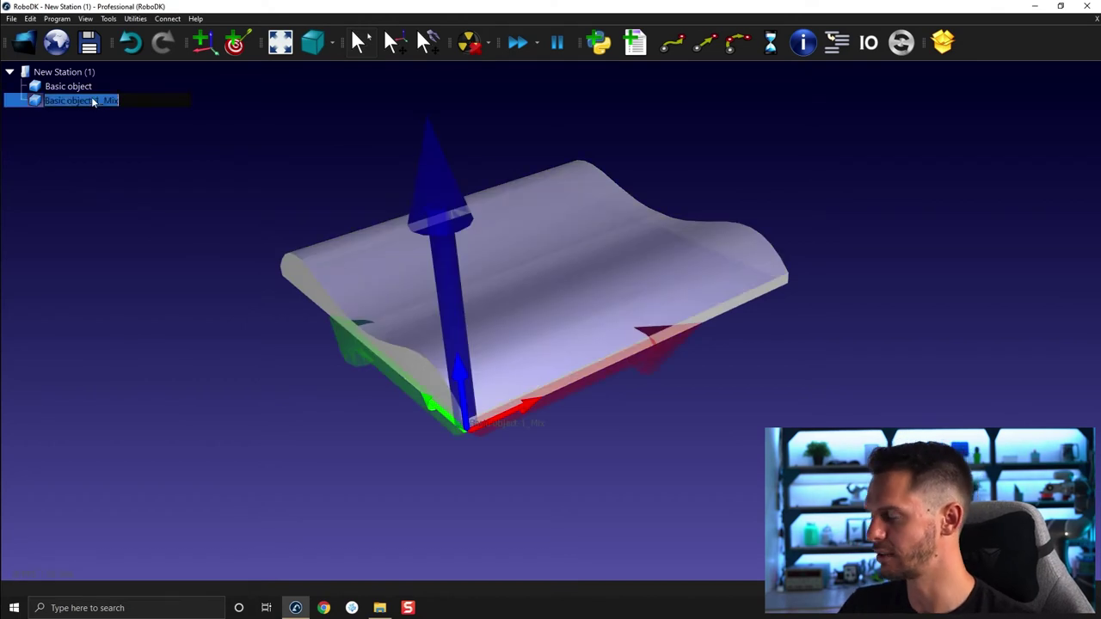
text(Test)
key(Return)
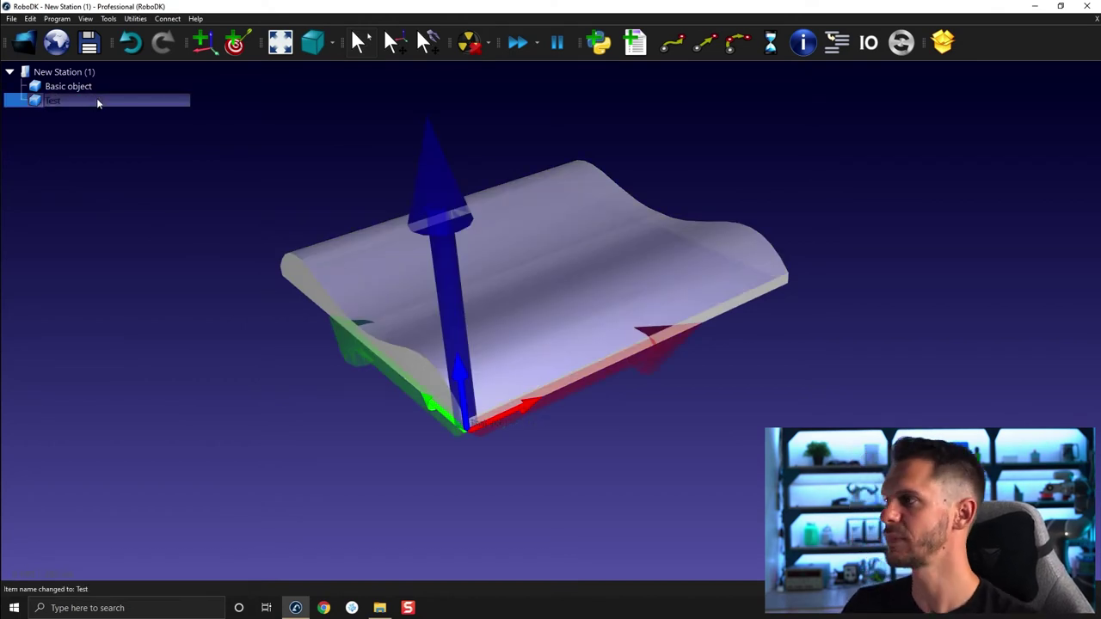
Merge Basic object with Test, then delete the merged object to empty the station.
click(164, 87)
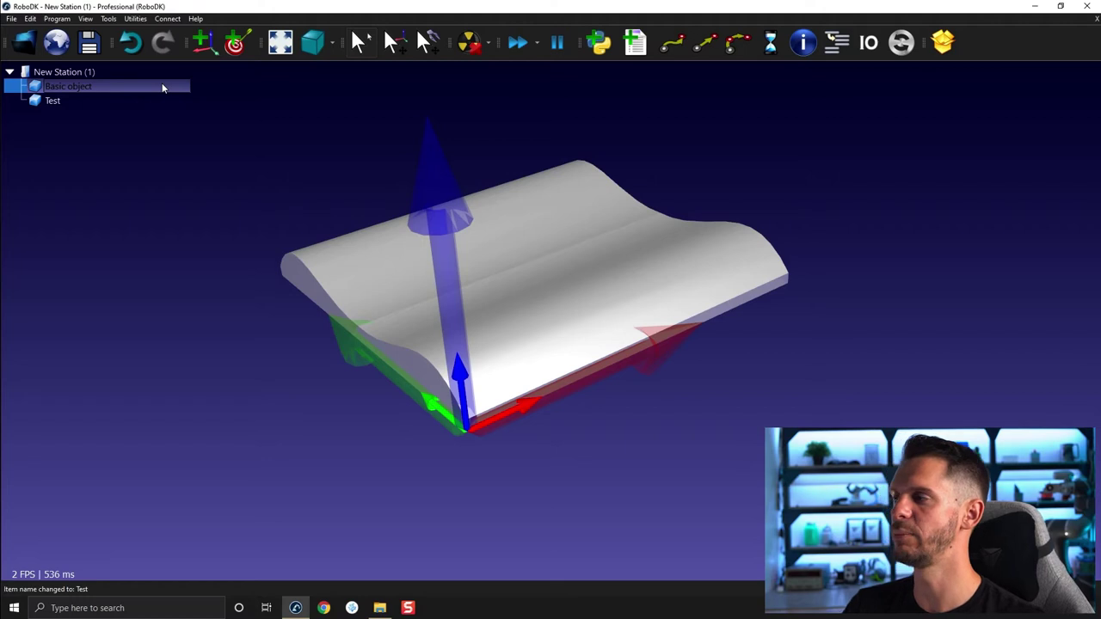
shift+click(147, 100)
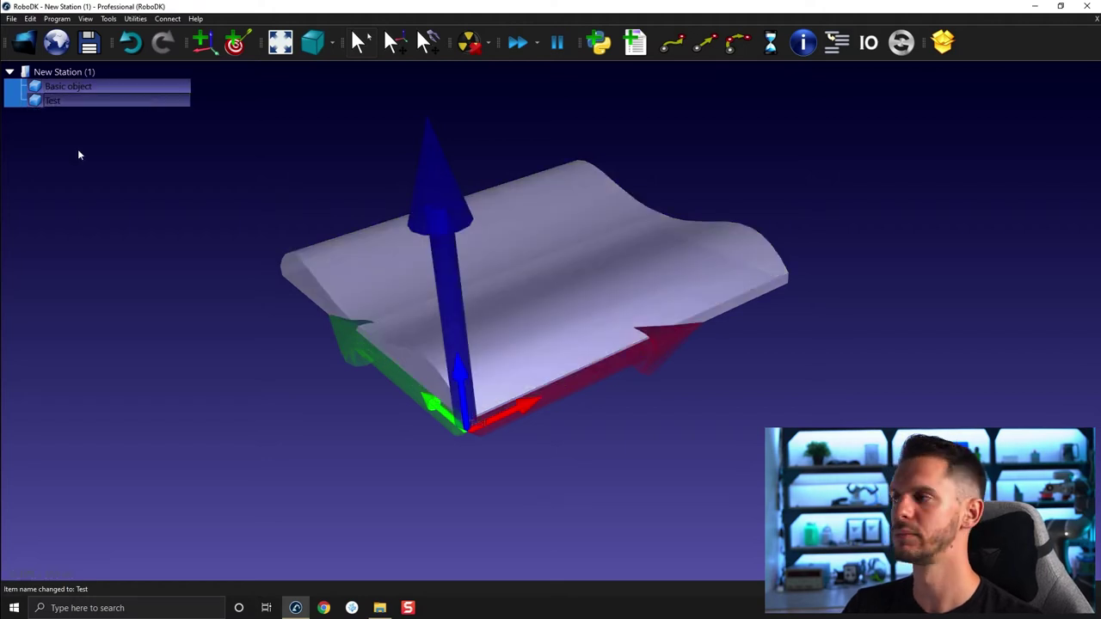
right_click(83, 99)
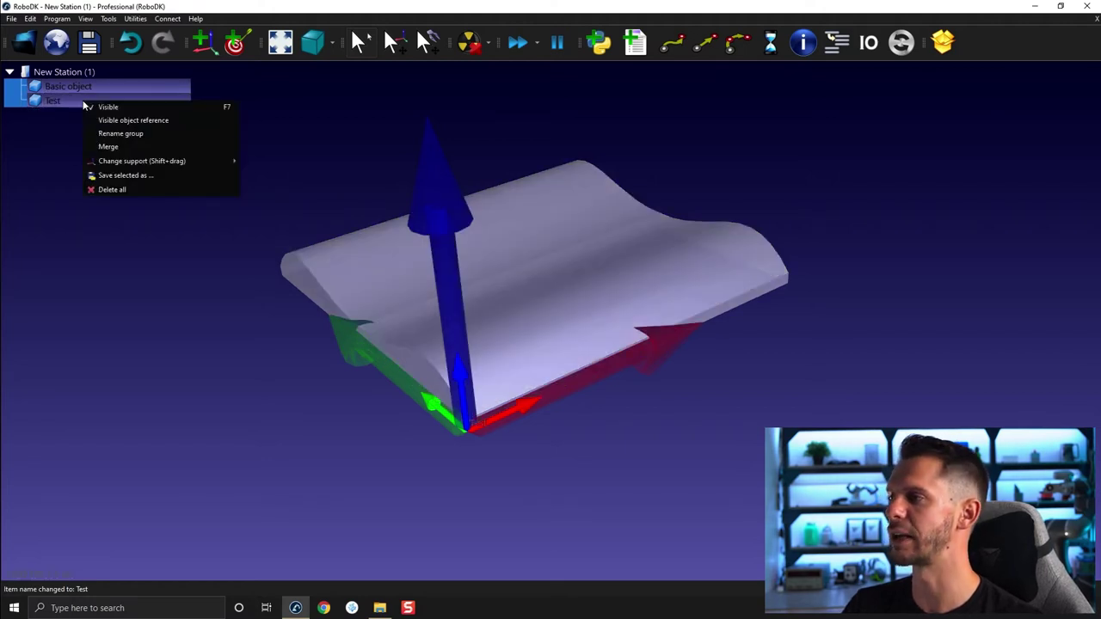
click(112, 147)
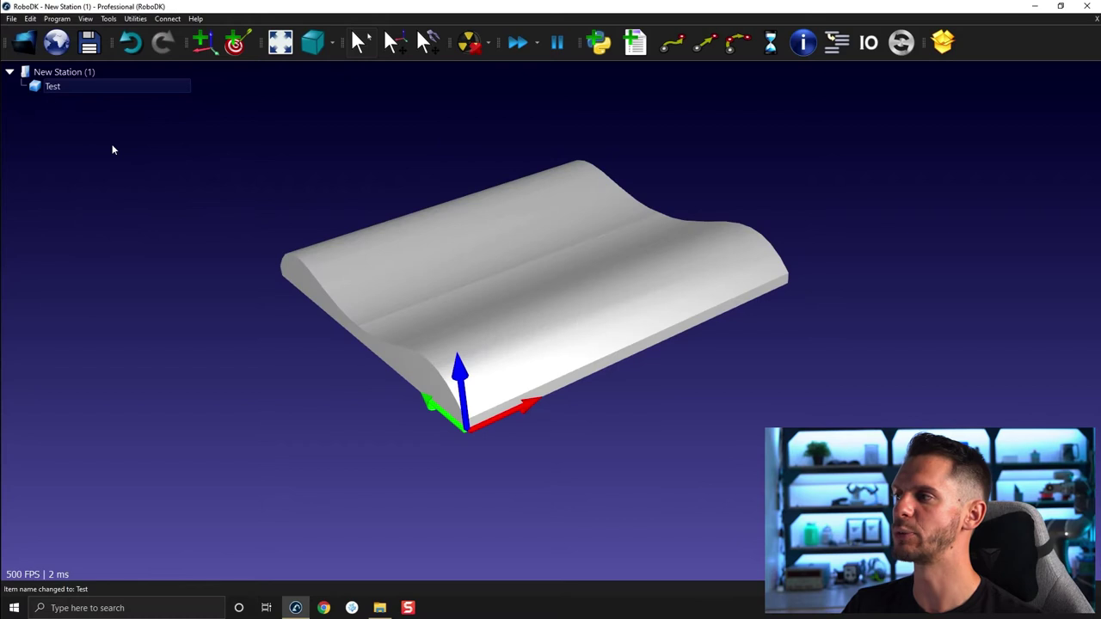
click(57, 89)
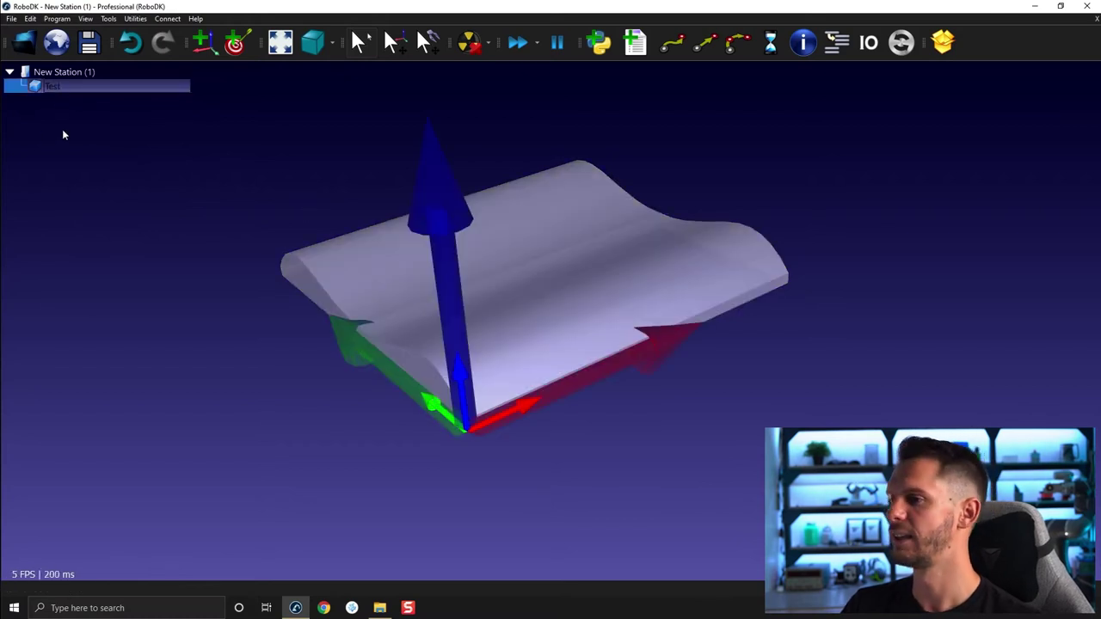
key(Delete)
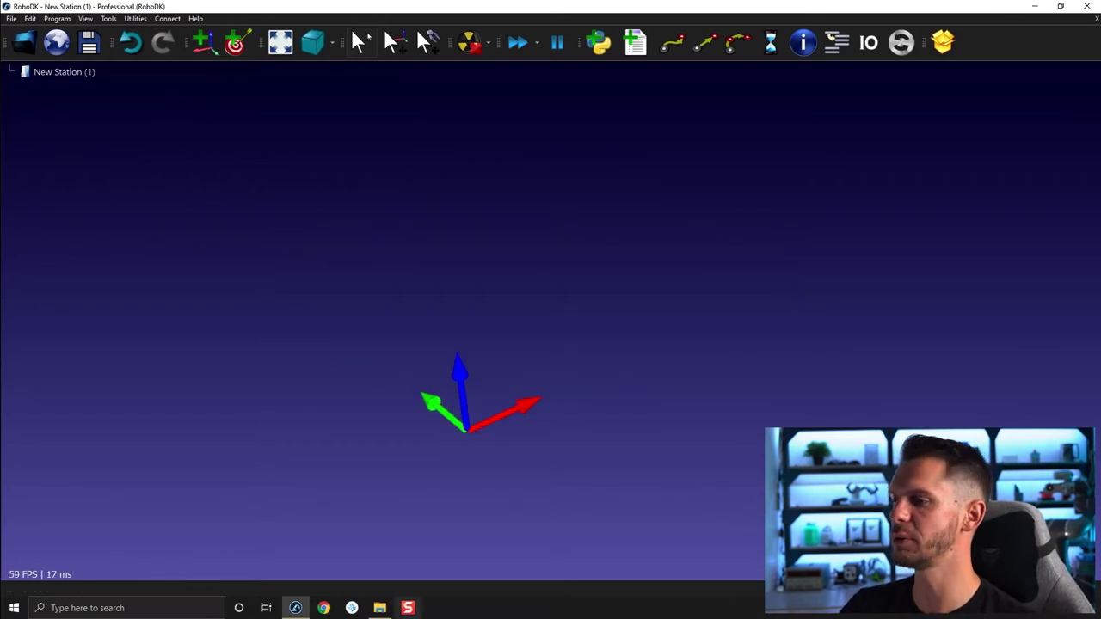
Drag Linear Rail.stp from the 05B - Split Object folder into the empty RoboDK station.
click(380, 608)
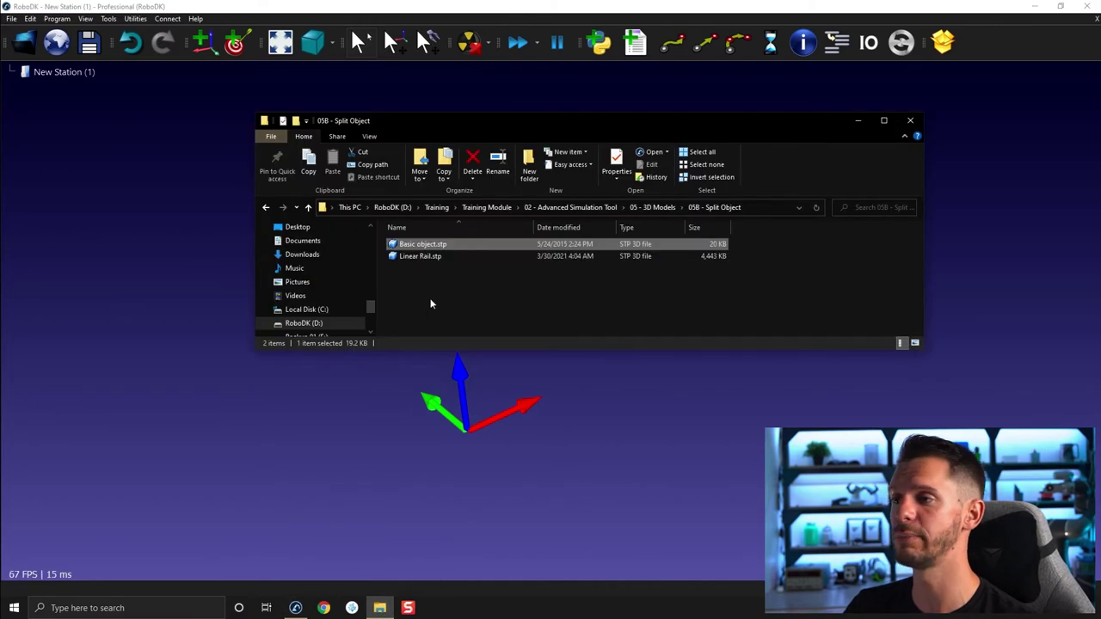
click(406, 257)
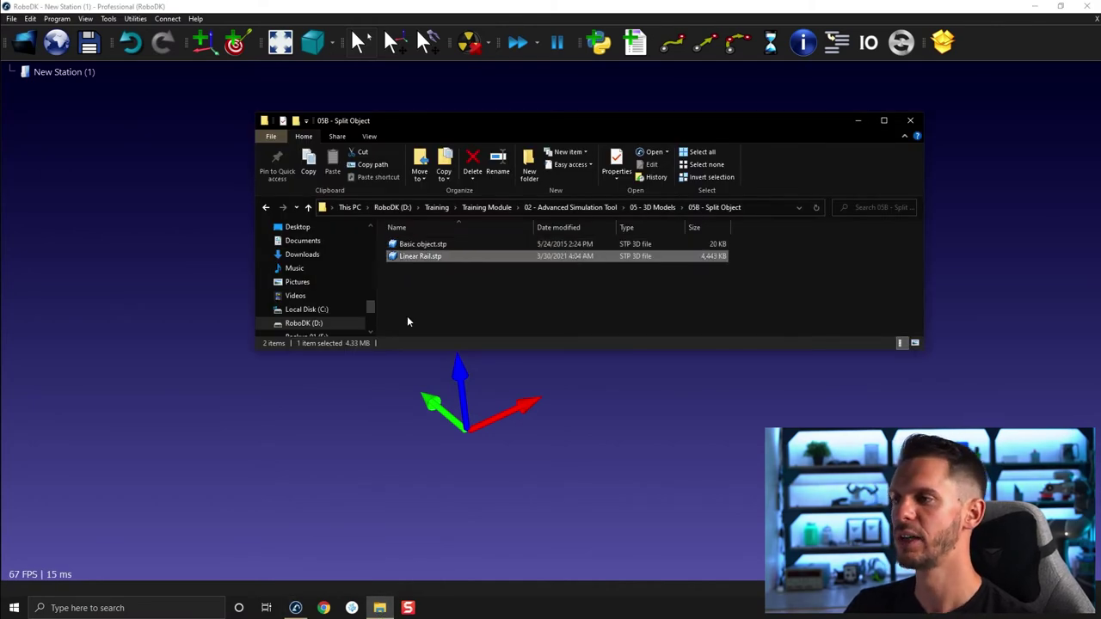
drag(410, 262, 163, 170)
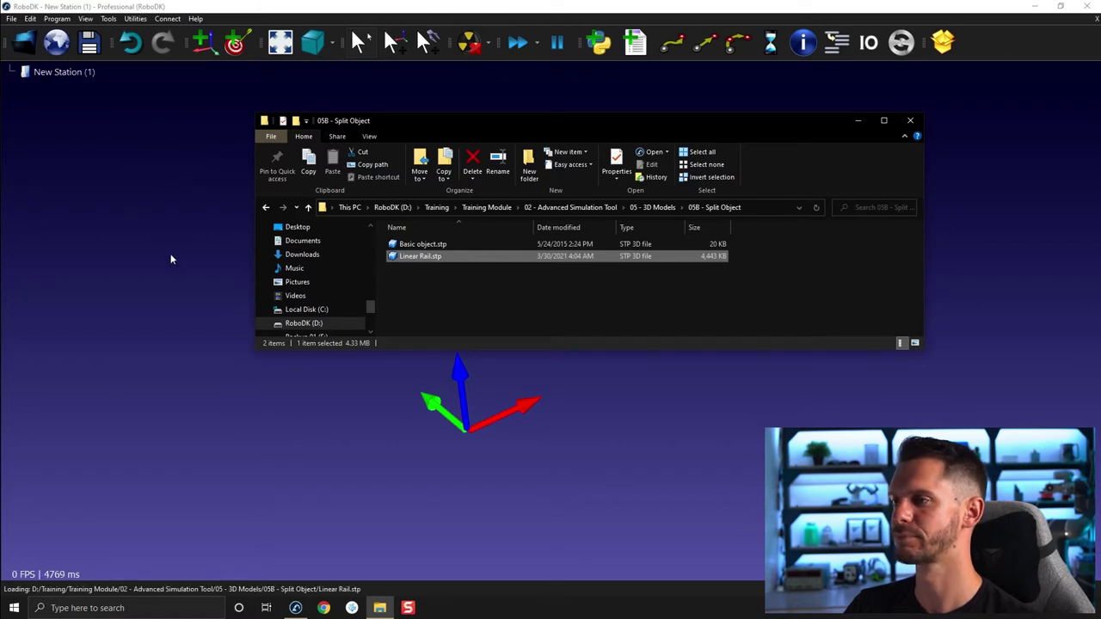
Inspect the Linear Rail from several angles and open its Object Details panel.
click(857, 120)
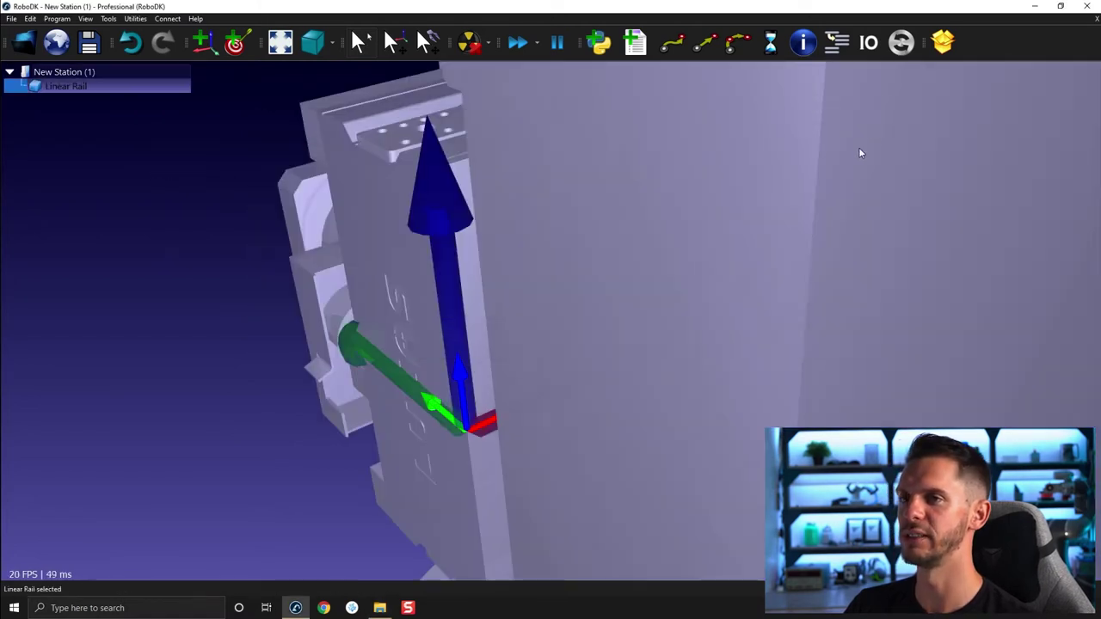
drag(543, 305, 519, 362)
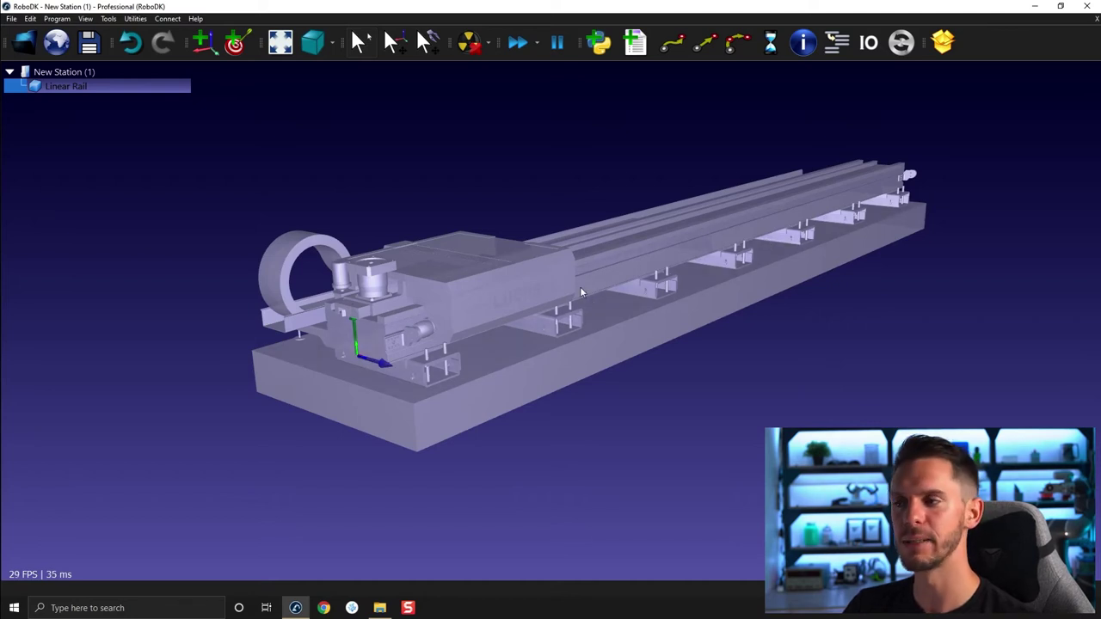
mouse_move(553, 308)
mouse_down()
mouse_move(586, 282)
mouse_move(607, 228)
mouse_move(566, 283)
mouse_up()
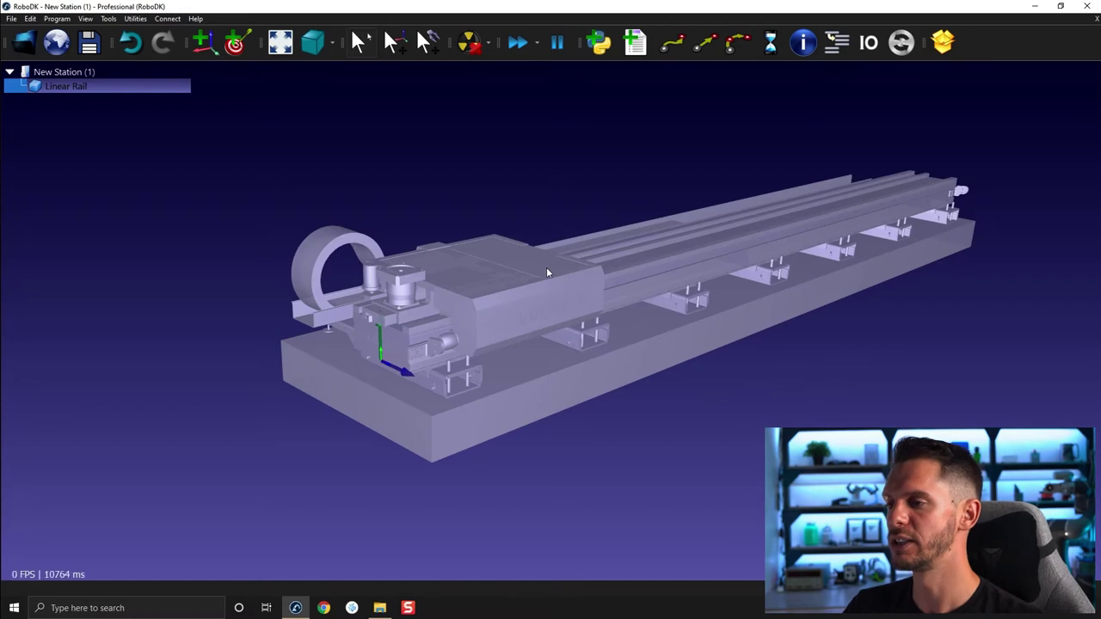
drag(556, 364, 777, 188)
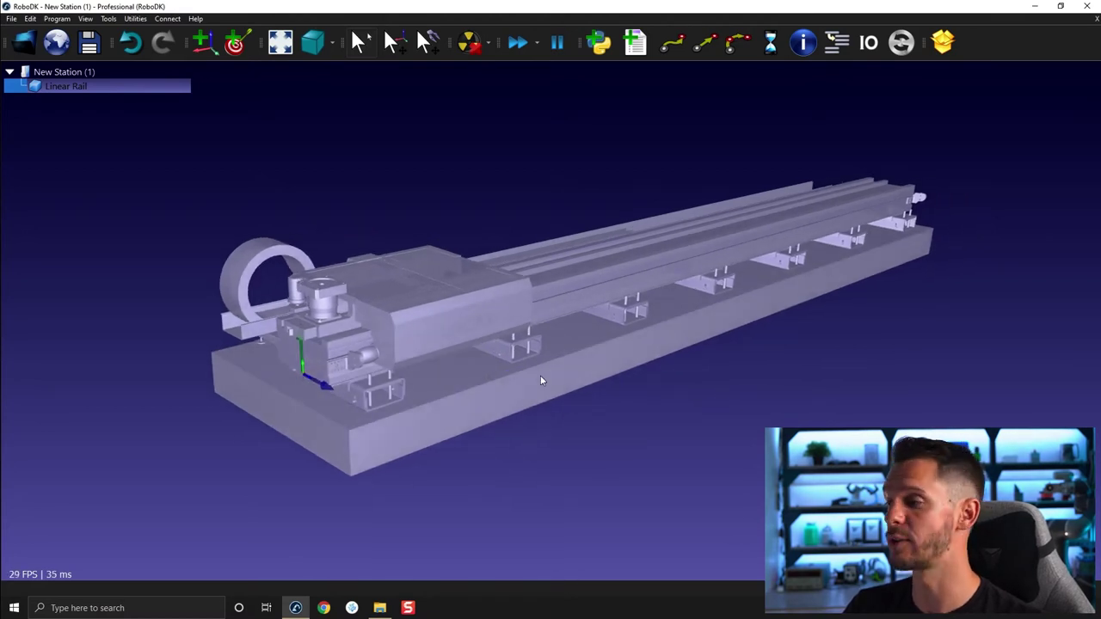
drag(540, 377, 519, 449)
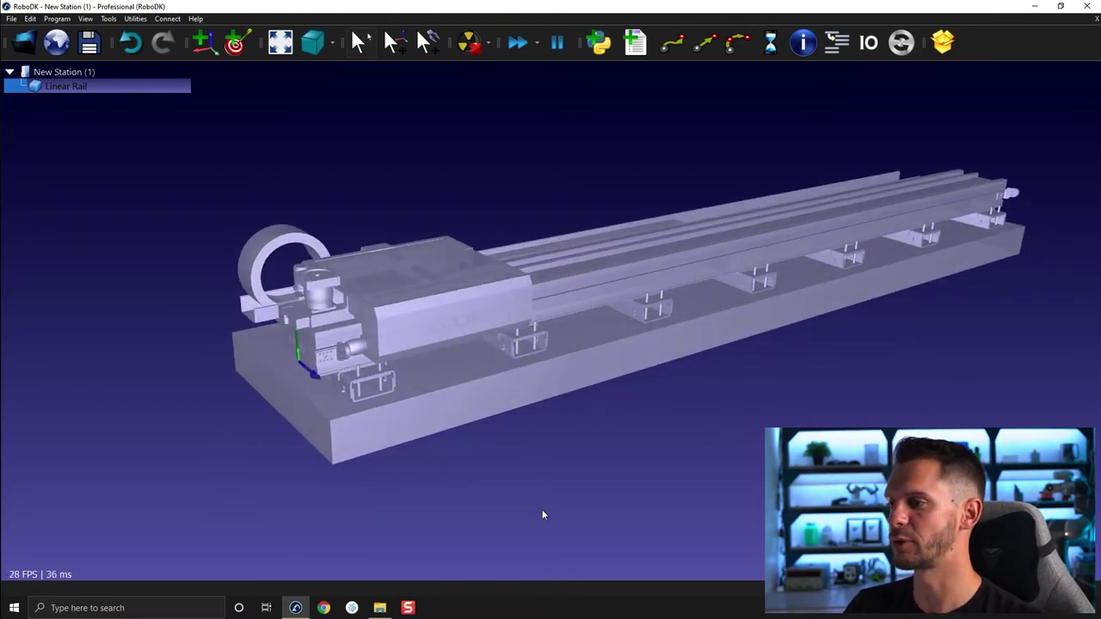
click(568, 180)
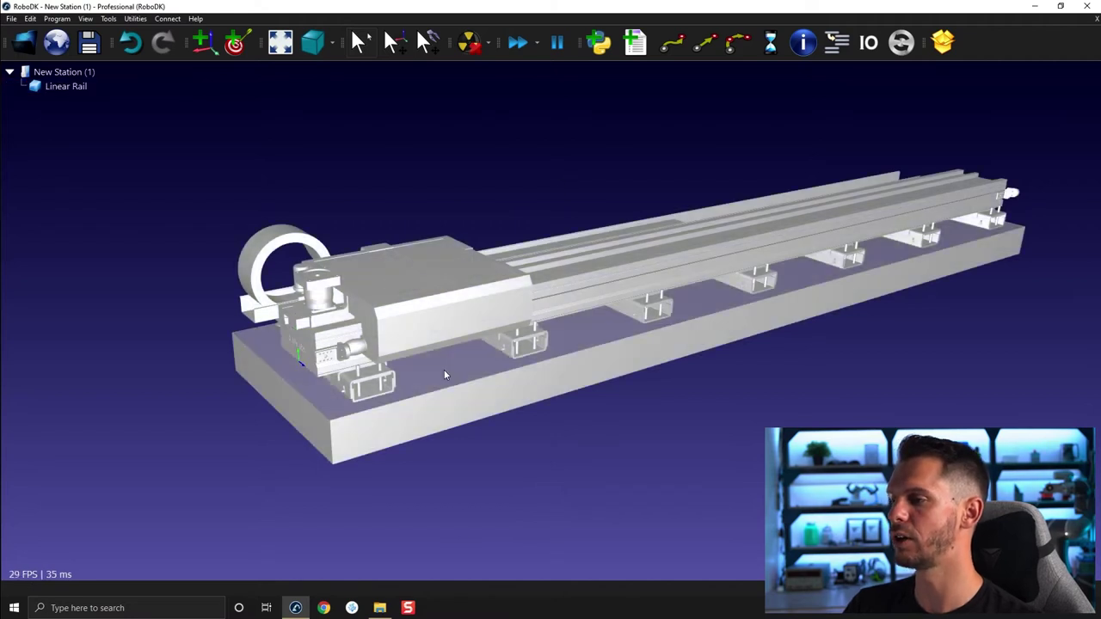
mouse_move(482, 231)
mouse_down()
mouse_move(468, 370)
mouse_move(387, 344)
mouse_up()
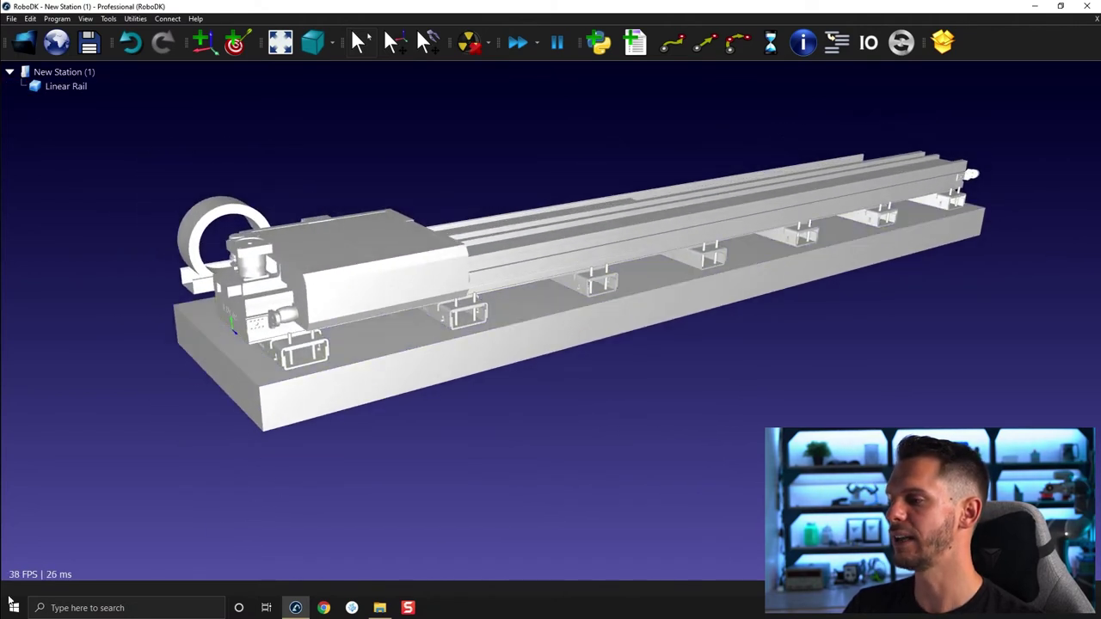
mouse_move(129, 481)
mouse_down()
mouse_move(295, 258)
mouse_move(393, 418)
mouse_move(356, 324)
mouse_move(442, 343)
mouse_up()
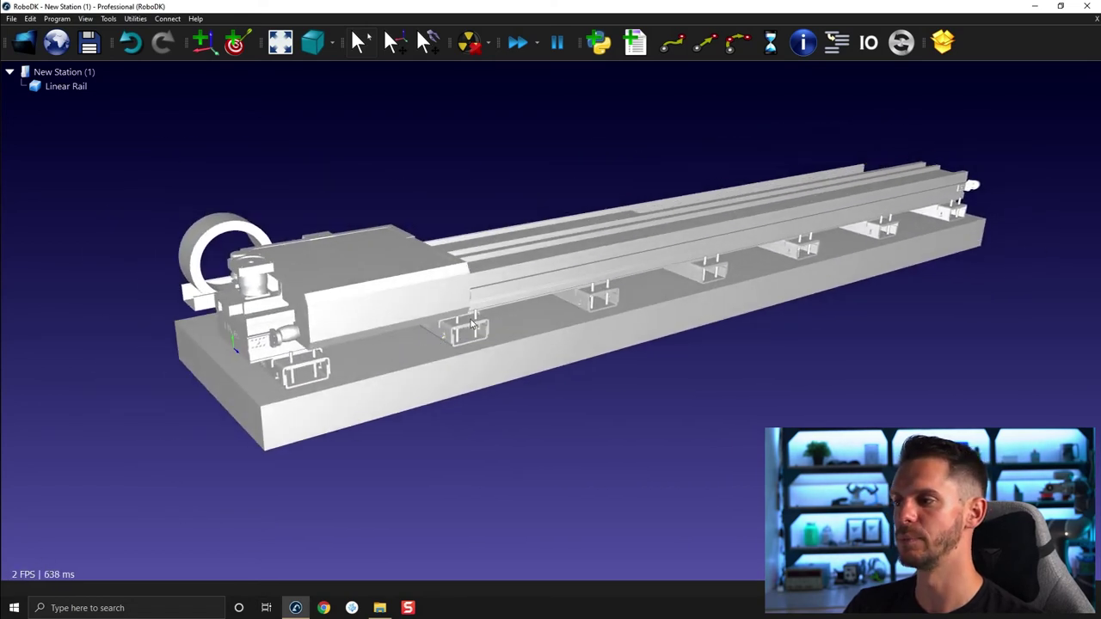
double_click(553, 269)
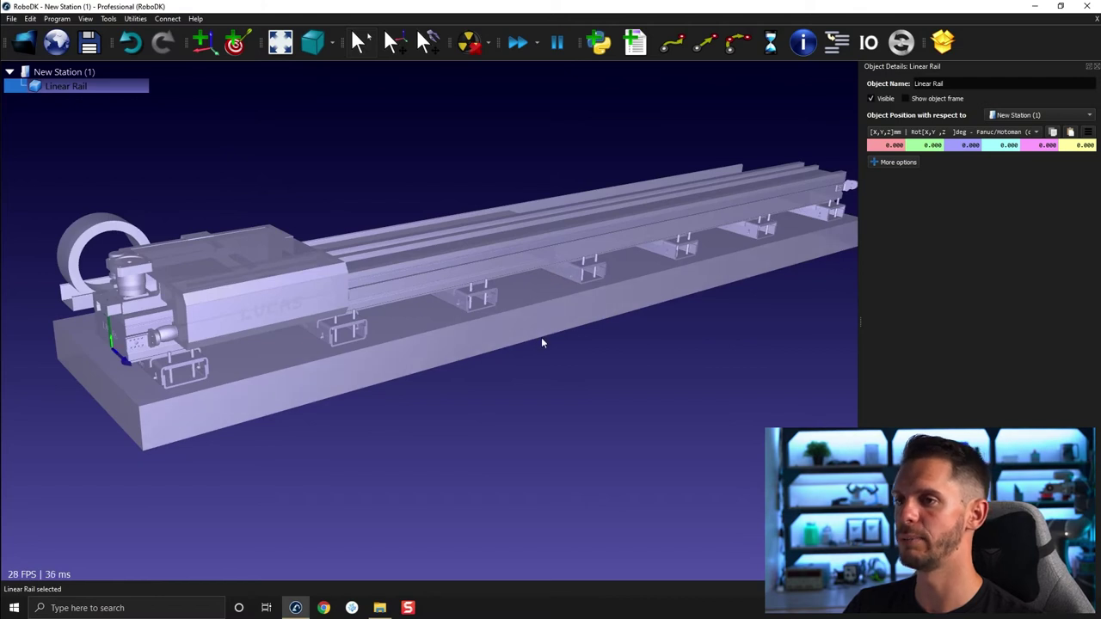
Delete the pale grey mesh from the Linear Rail using More options > Change colors.
drag(541, 337, 487, 289)
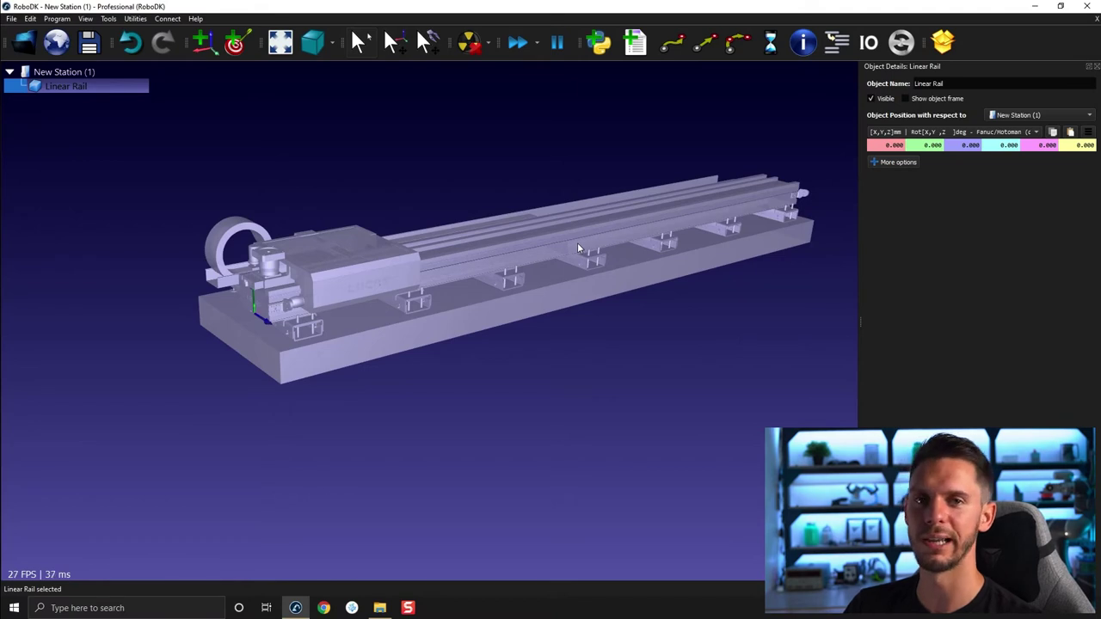
click(885, 164)
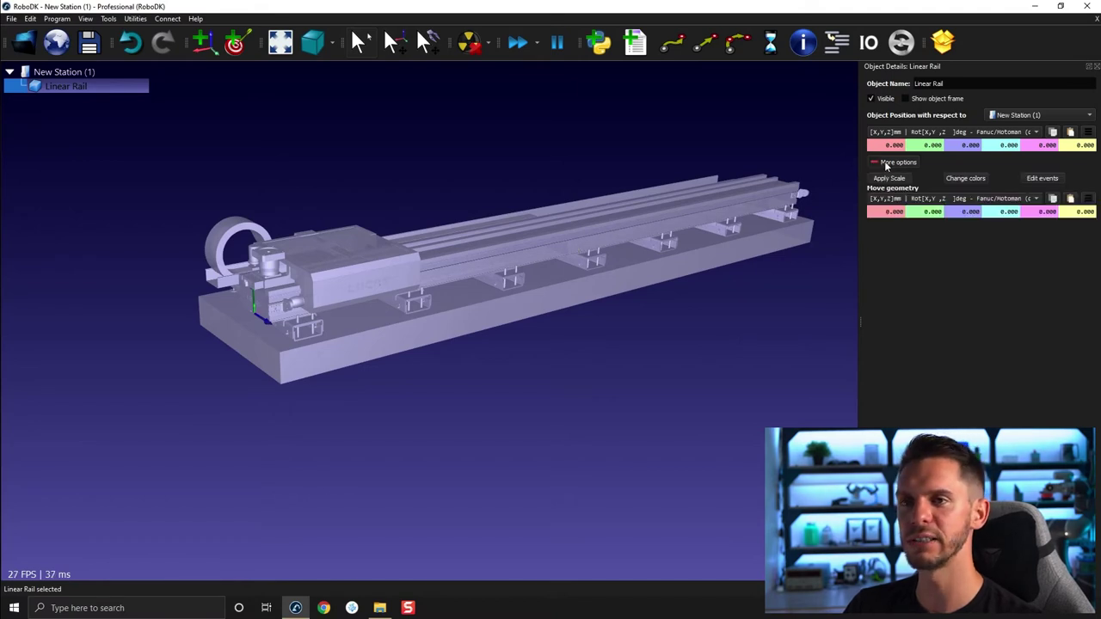
click(967, 178)
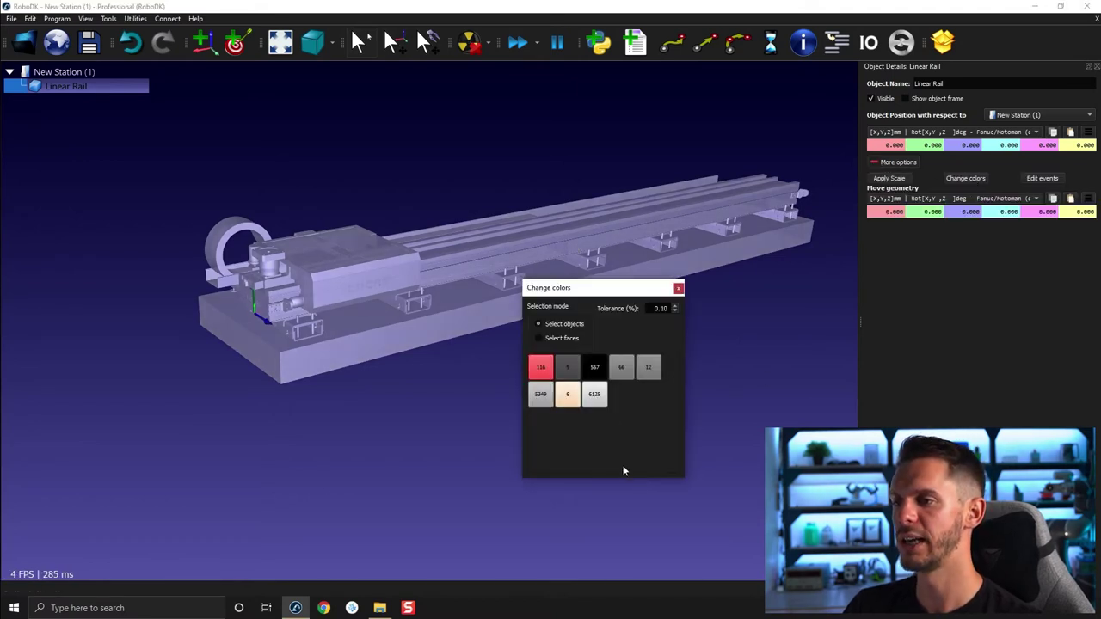
right_click(600, 396)
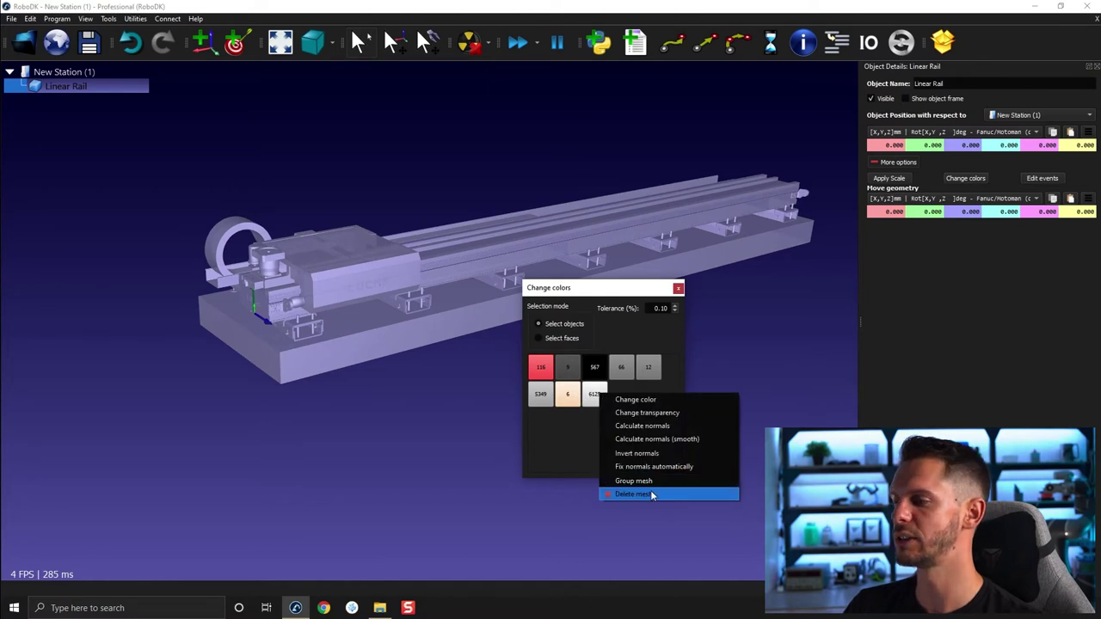
click(652, 496)
click(678, 288)
drag(599, 378, 251, 525)
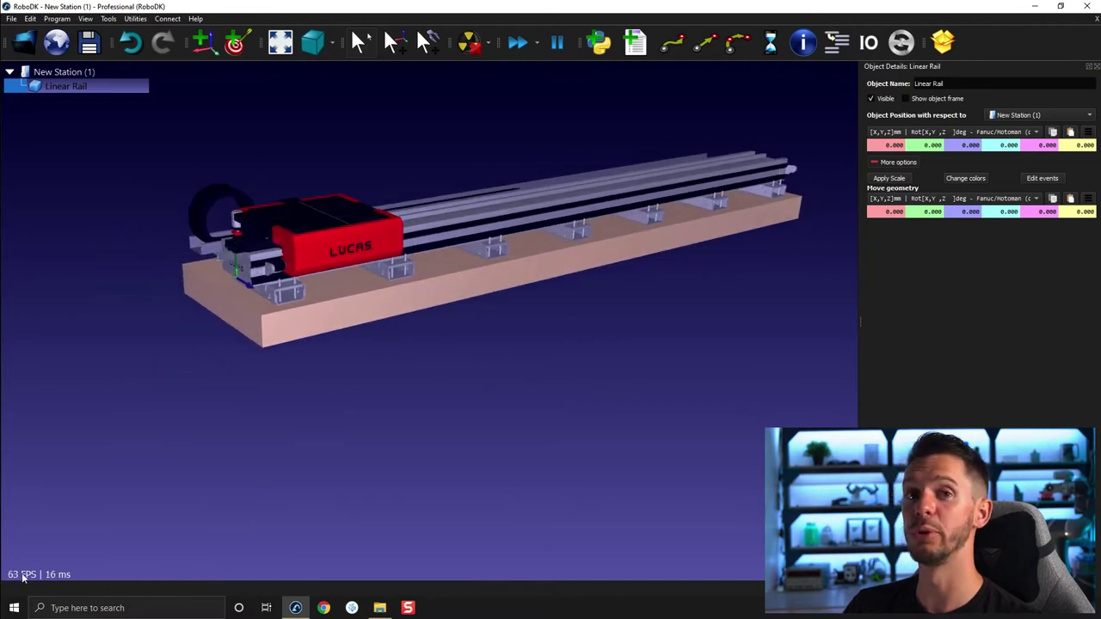
drag(23, 578, 408, 312)
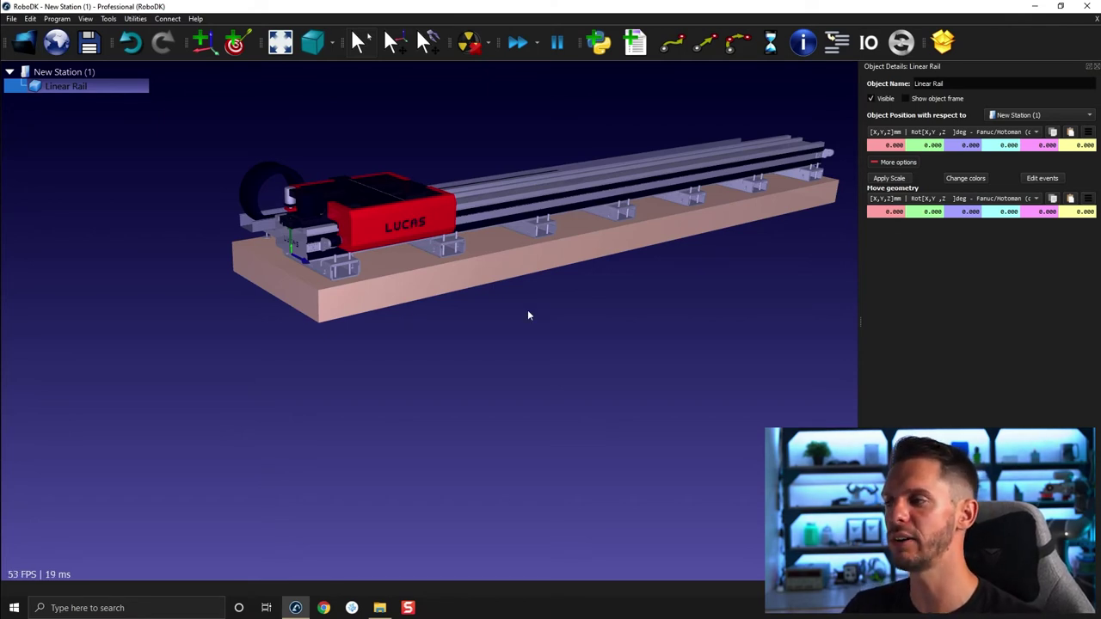
mouse_move(527, 341)
mouse_down()
mouse_move(425, 404)
mouse_move(482, 315)
mouse_move(504, 341)
mouse_up()
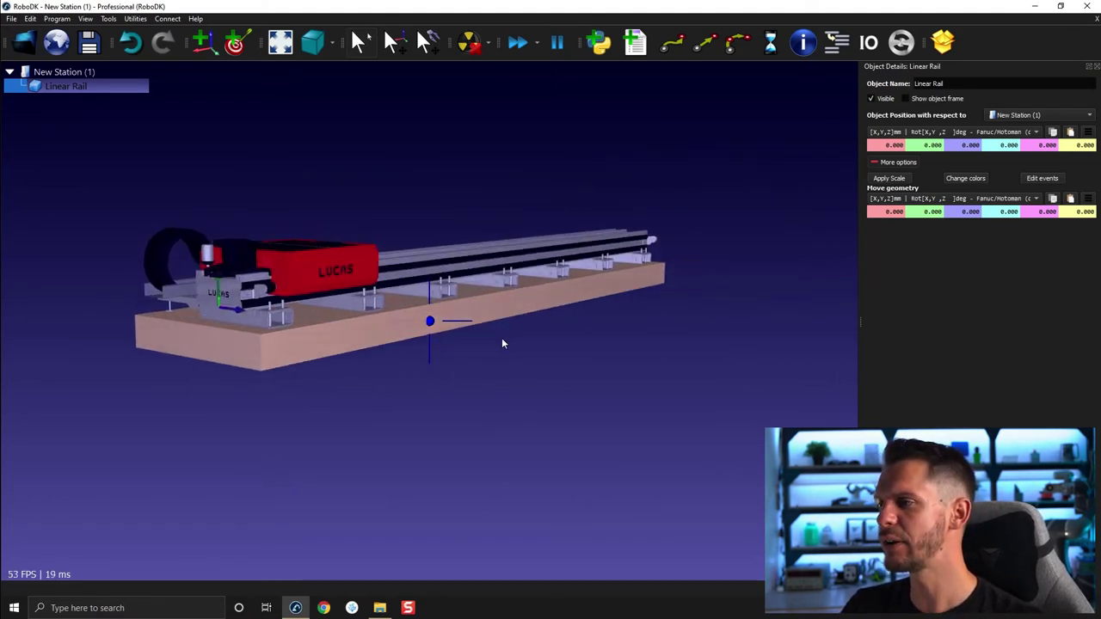
drag(443, 300, 493, 289)
drag(653, 324, 479, 357)
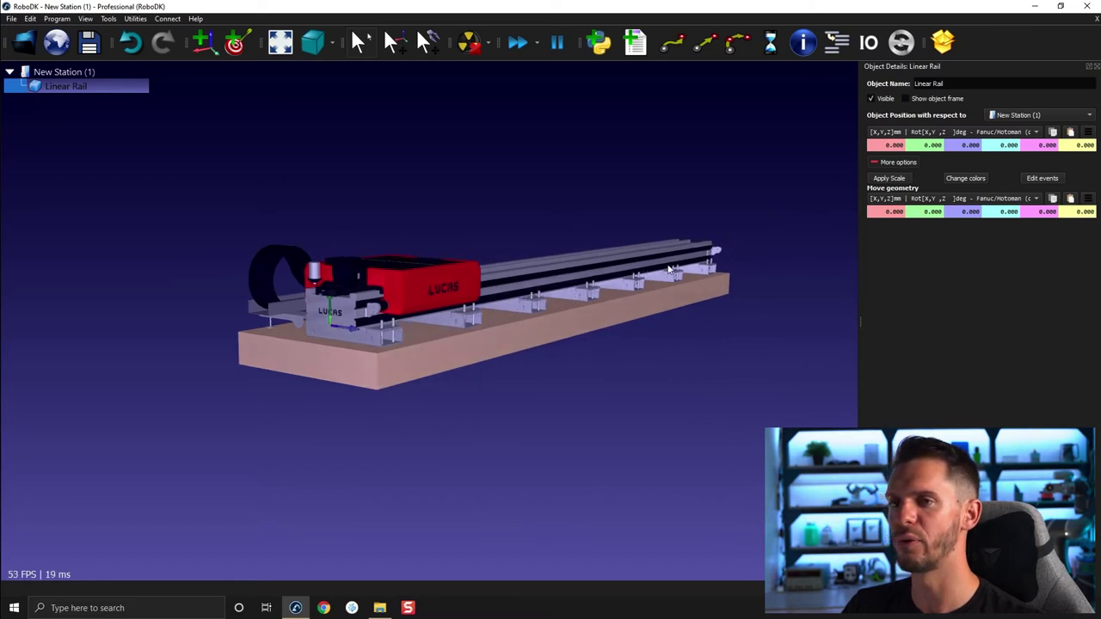
Delete the peach wooden base plate mesh in Change colors, then view the red carriage.
click(949, 180)
drag(634, 293, 679, 133)
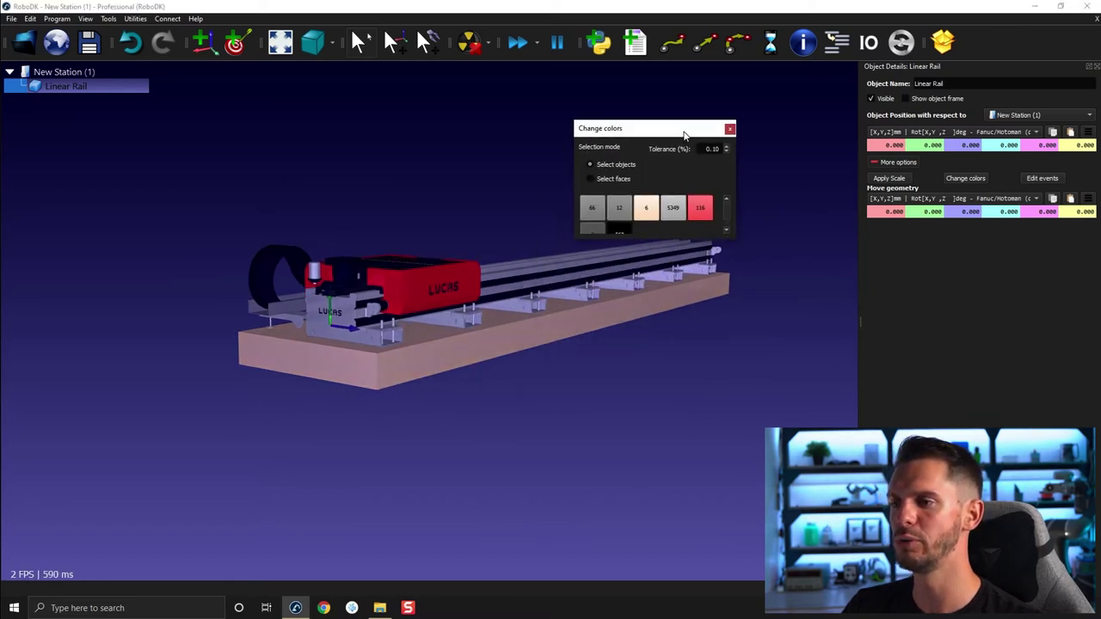
right_click(637, 205)
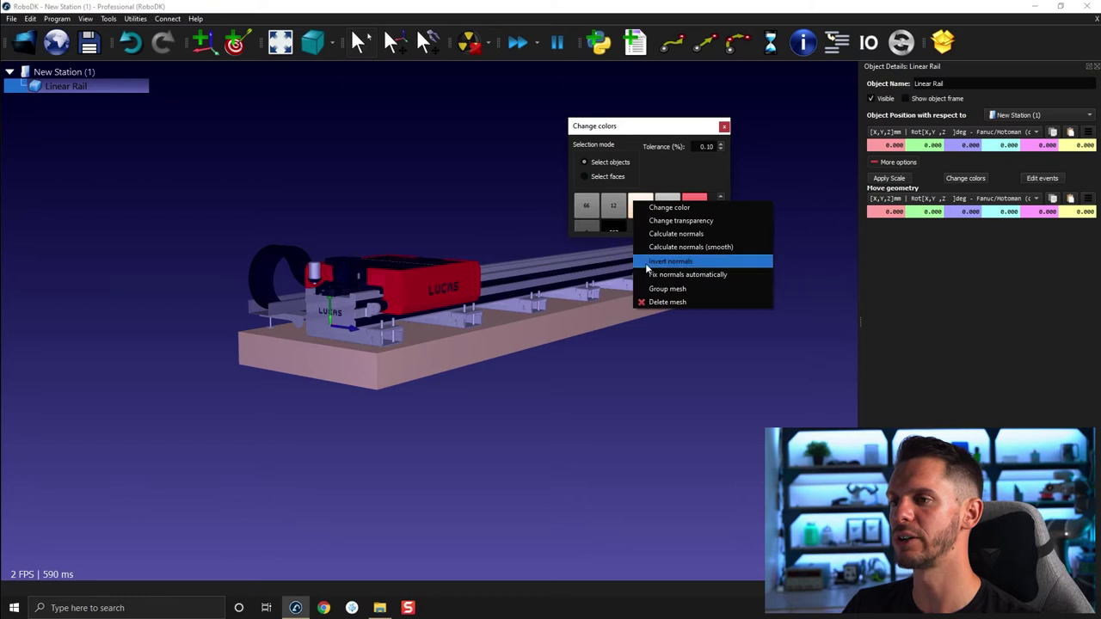
click(655, 302)
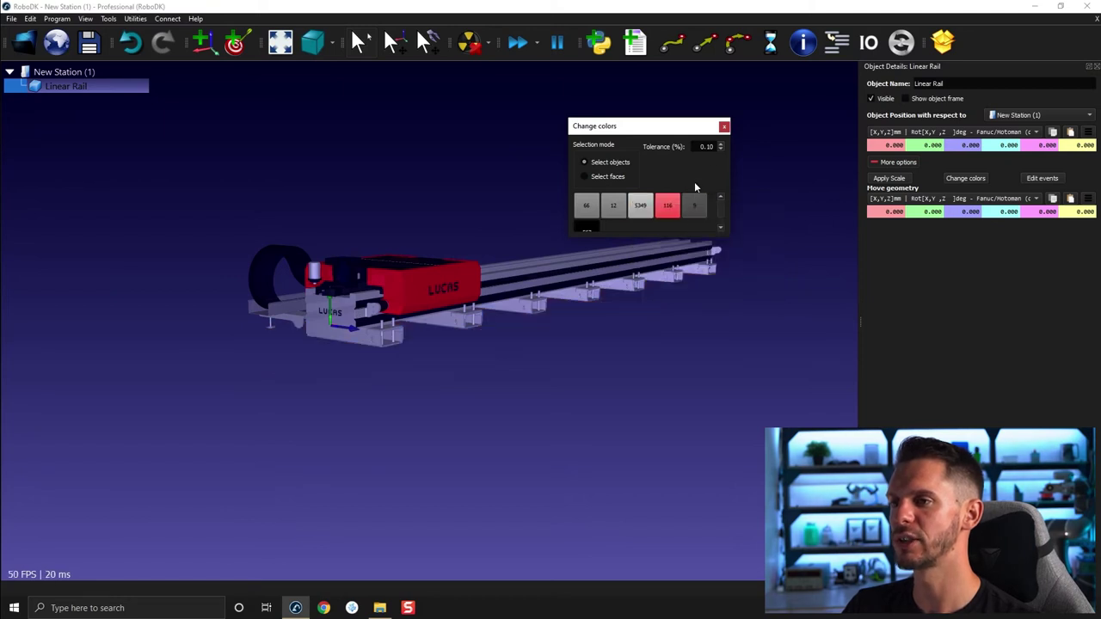
click(724, 128)
drag(592, 166, 496, 297)
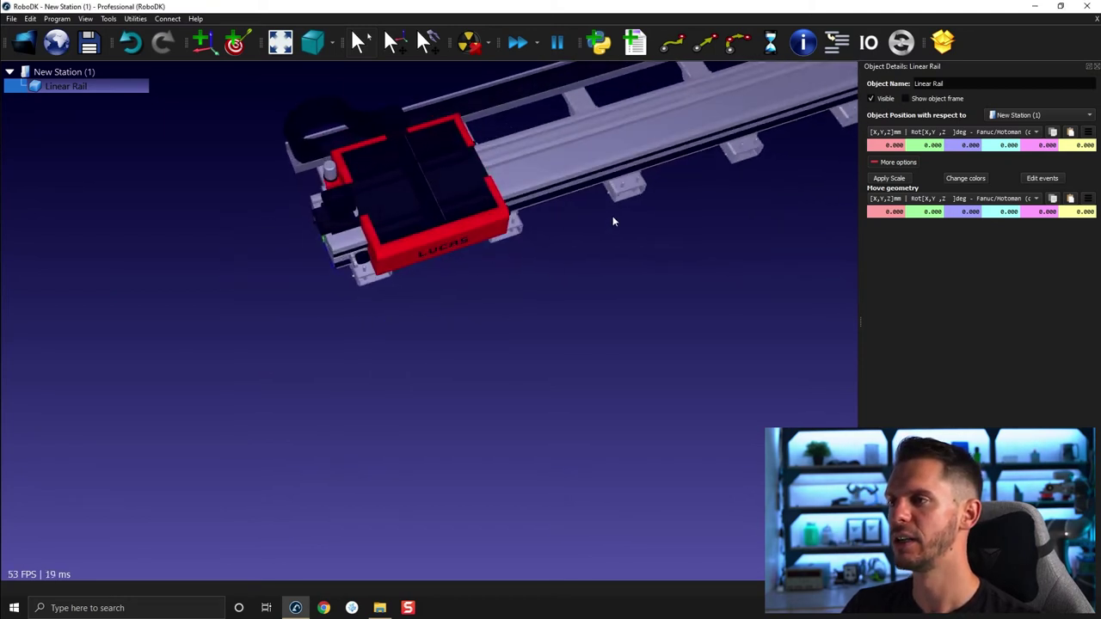
mouse_move(611, 221)
mouse_down()
mouse_move(526, 318)
mouse_move(516, 387)
mouse_move(511, 327)
mouse_move(537, 346)
mouse_move(547, 339)
mouse_up()
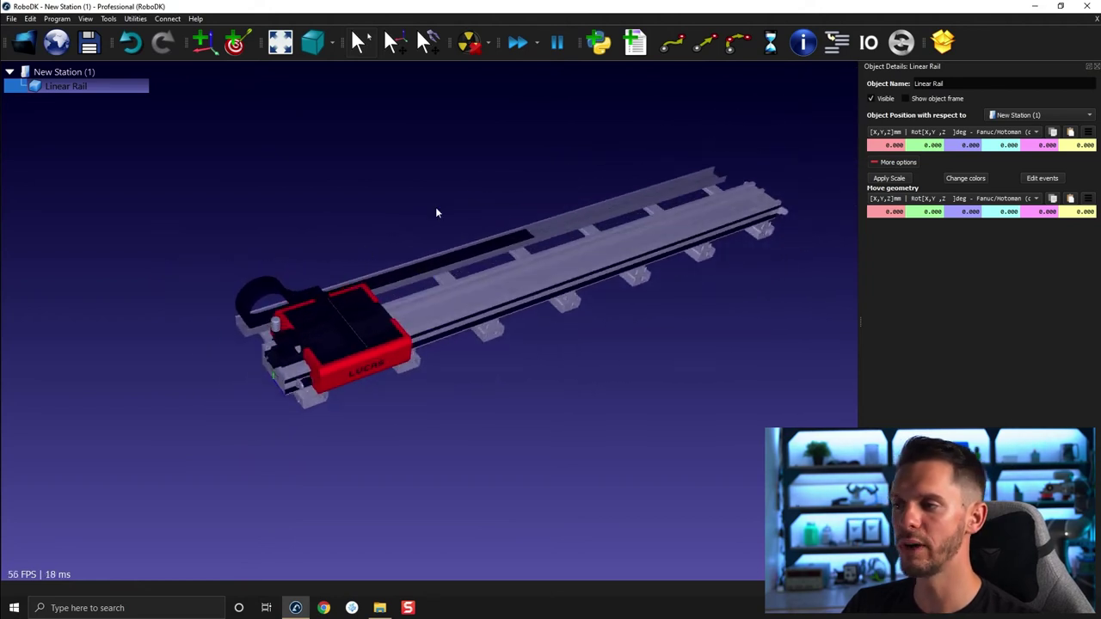
drag(436, 397, 417, 408)
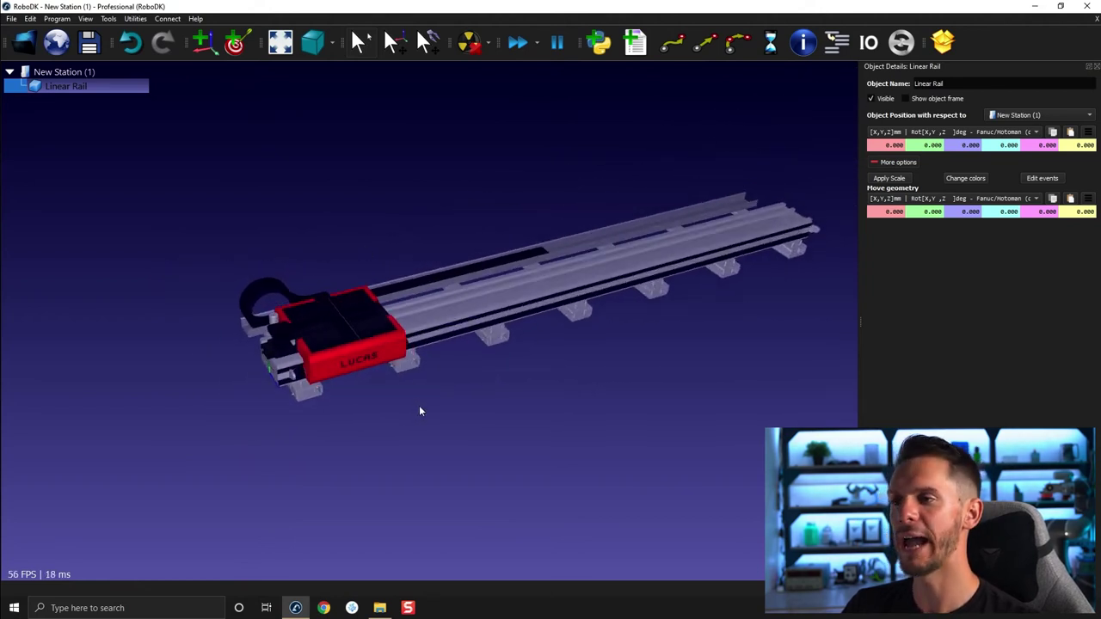
click(419, 411)
drag(799, 168, 602, 357)
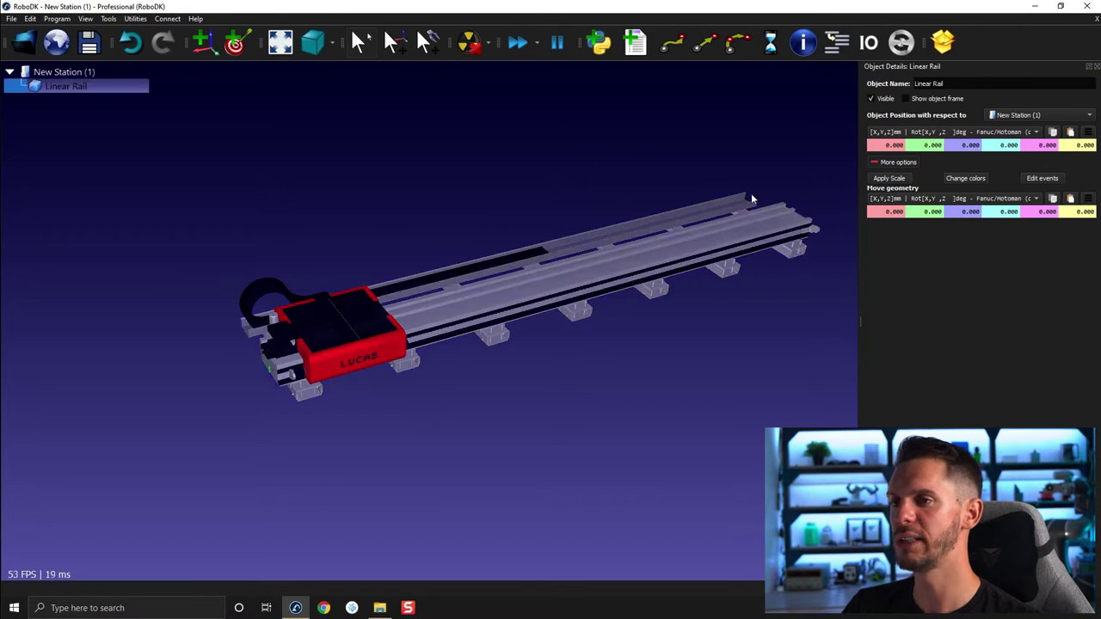
click(665, 306)
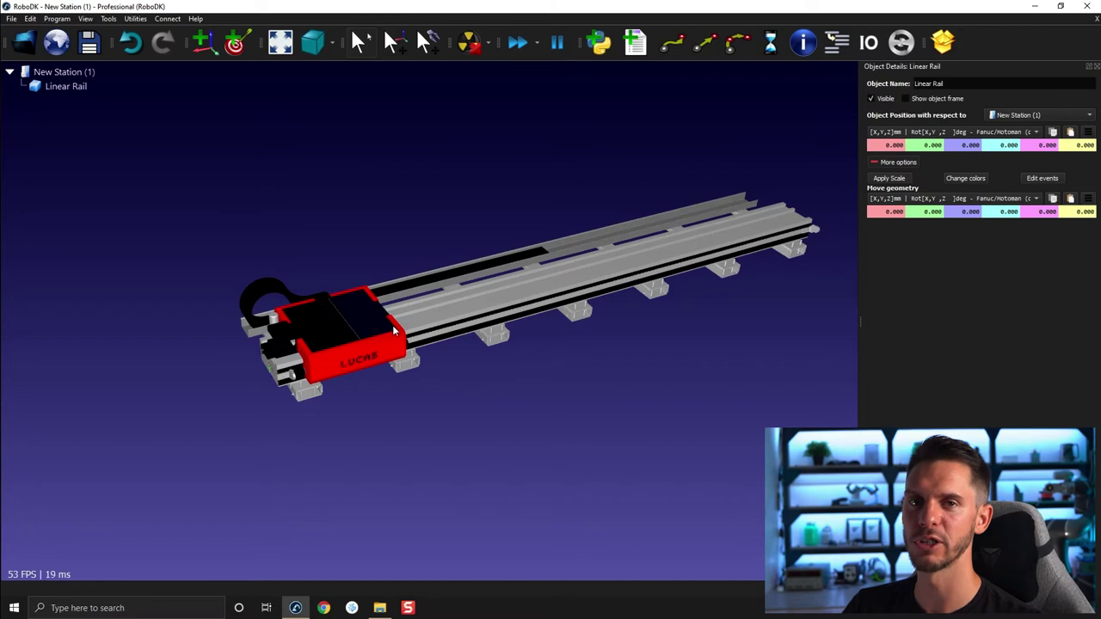
click(103, 82)
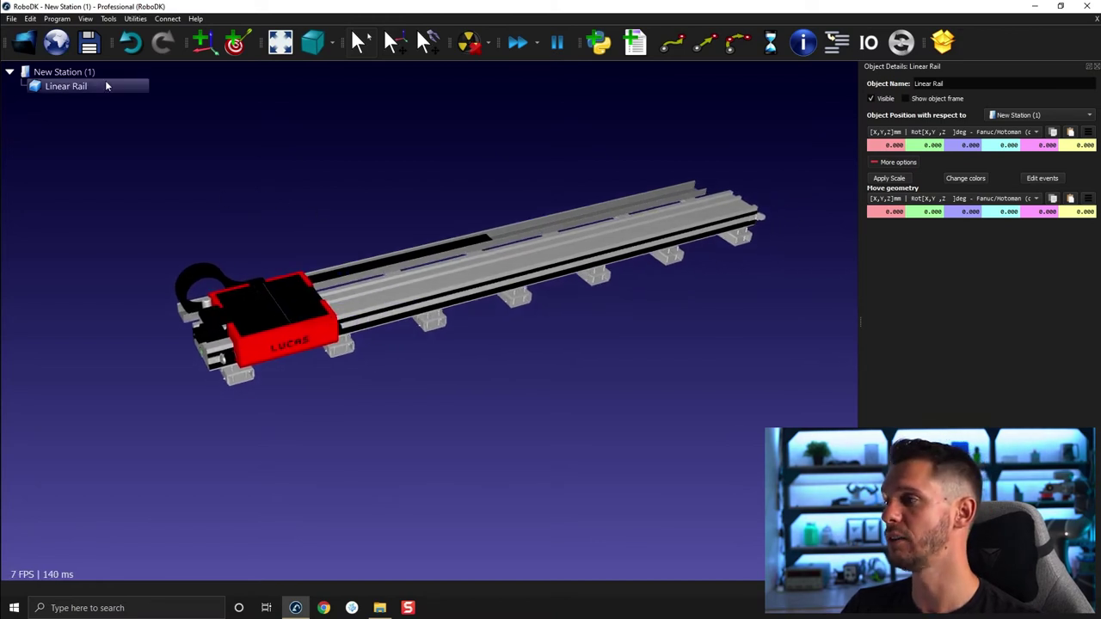
Split the Linear Rail object into its separate numbered parts.
right_click(95, 86)
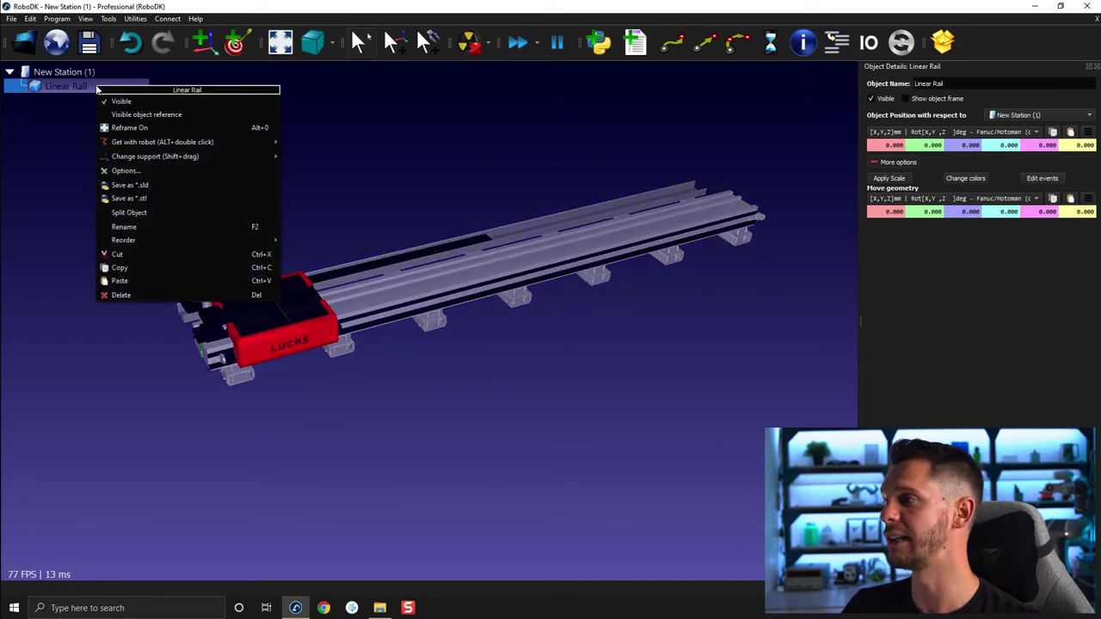
click(160, 213)
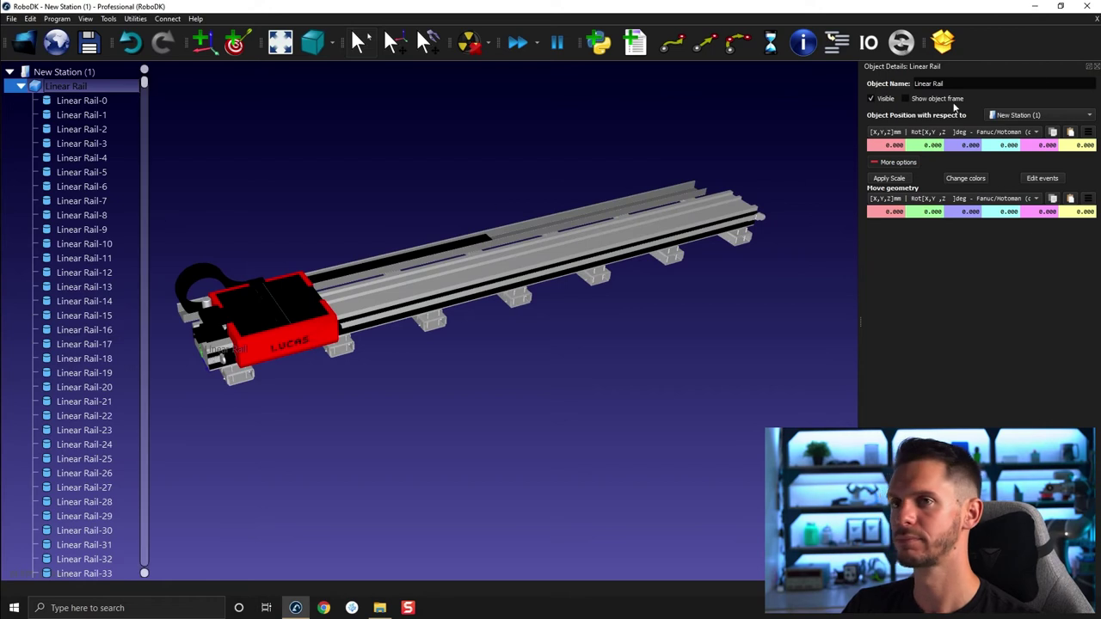
drag(504, 356, 410, 268)
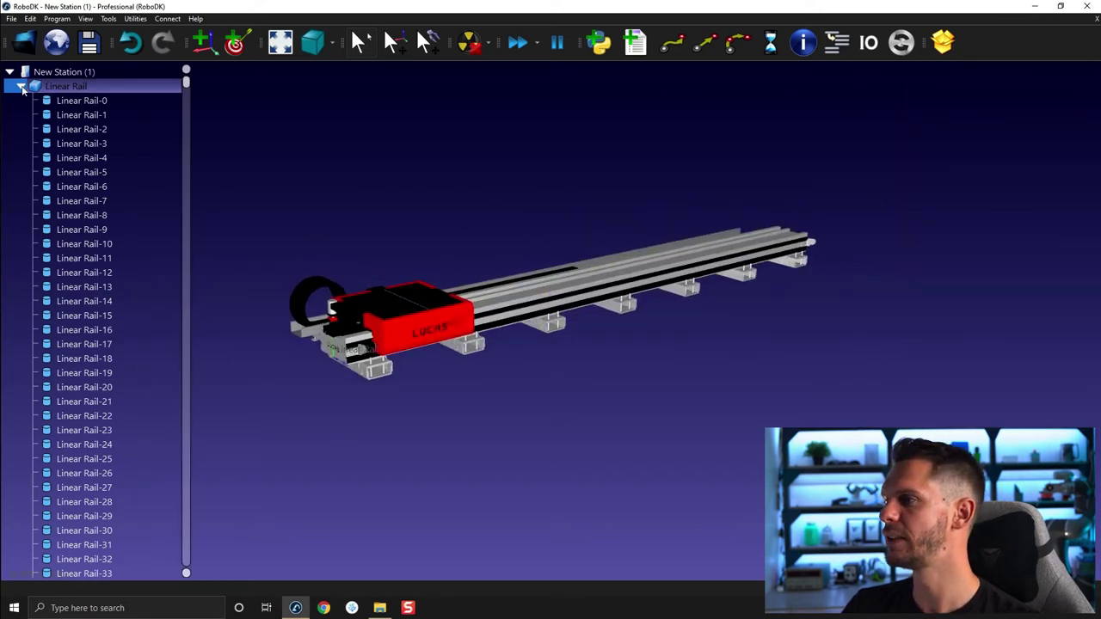
Toggle the station reference frame and hide the now-empty Linear Rail object.
right_click(58, 75)
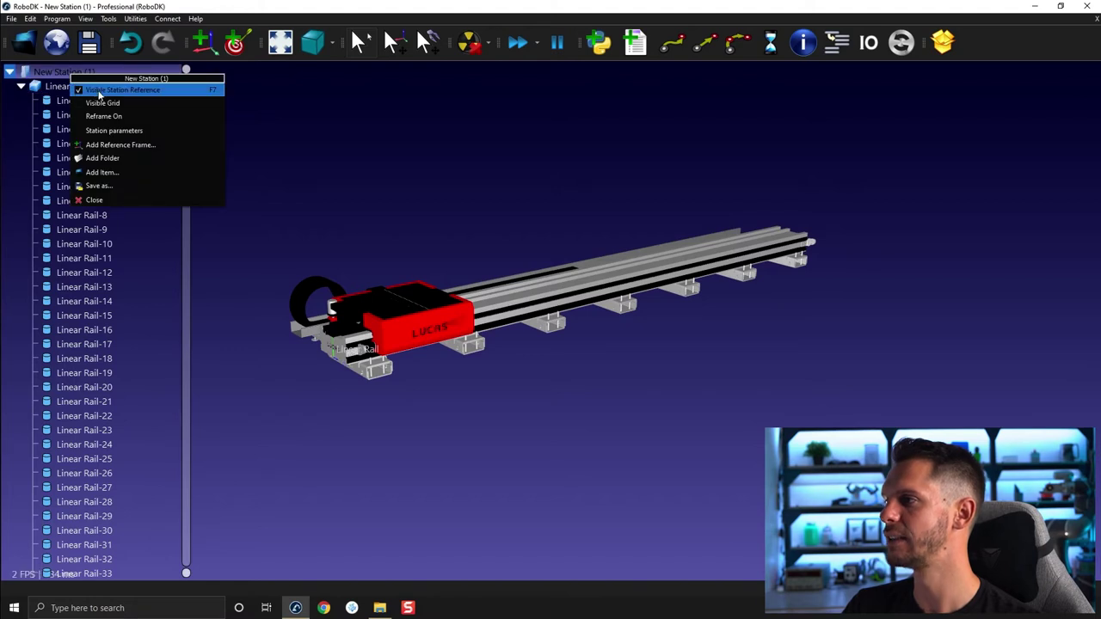
click(99, 90)
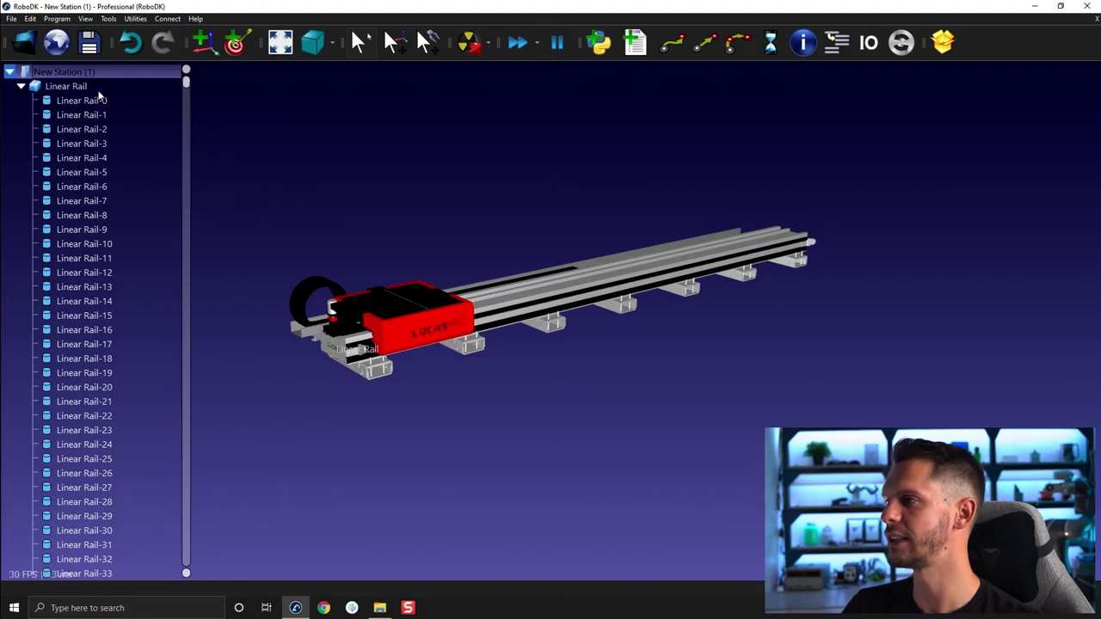
right_click(72, 87)
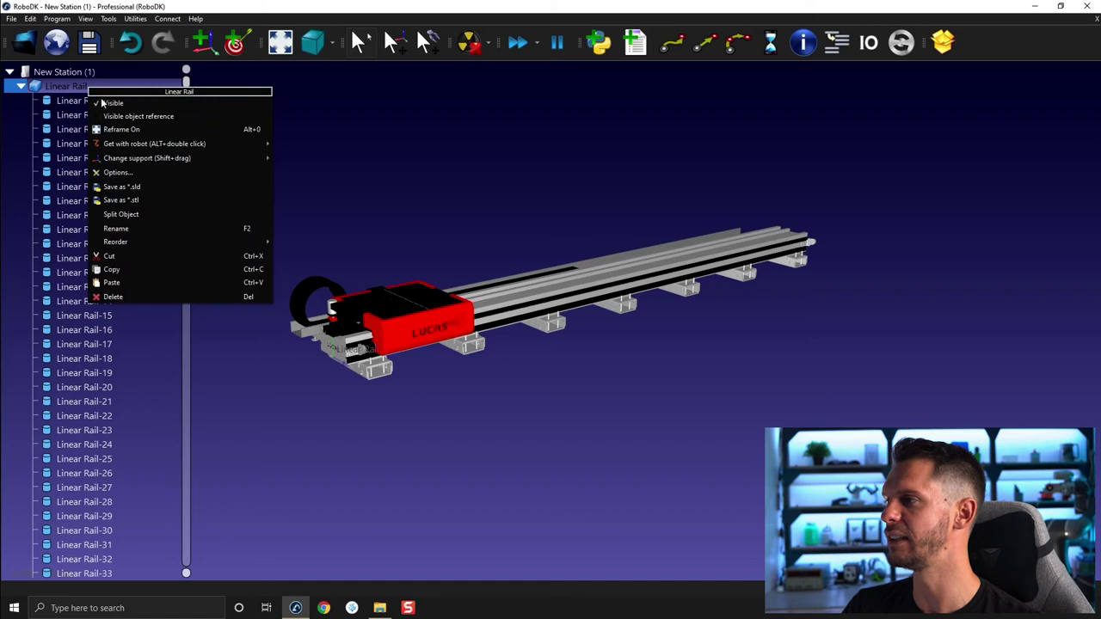
click(108, 103)
click(296, 133)
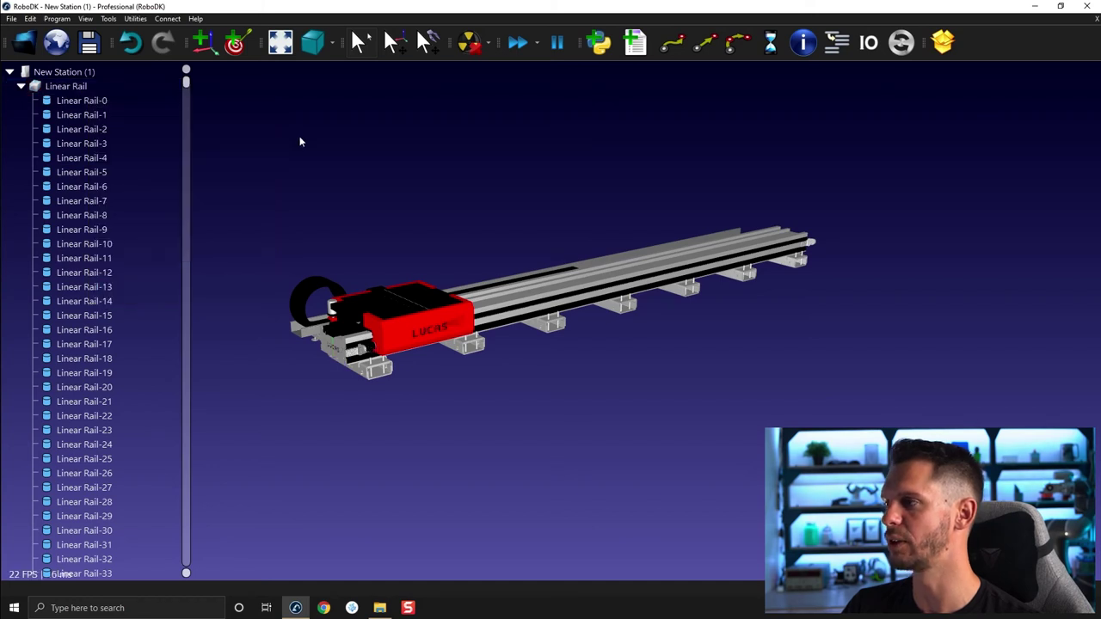
drag(450, 228, 626, 342)
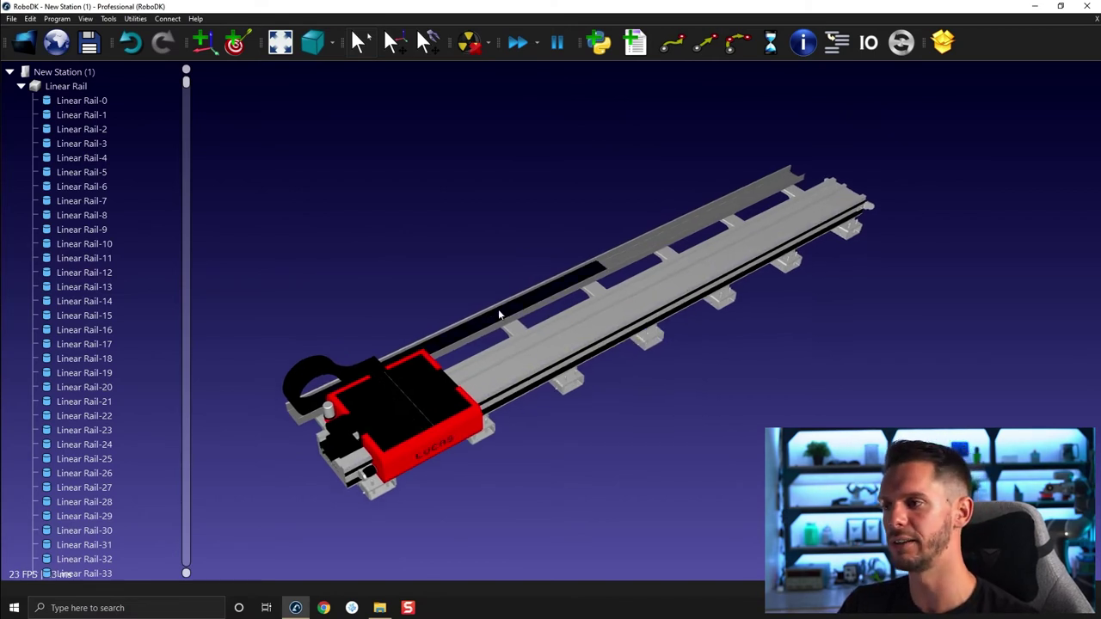
drag(499, 315, 703, 198)
scroll(660, 248, up, 5)
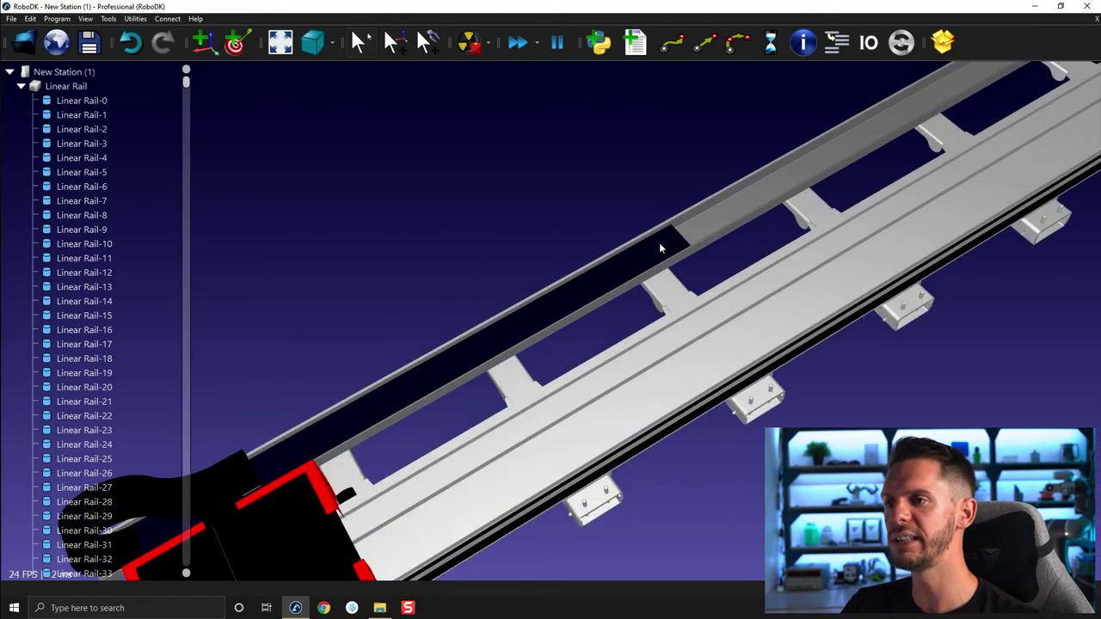
click(659, 247)
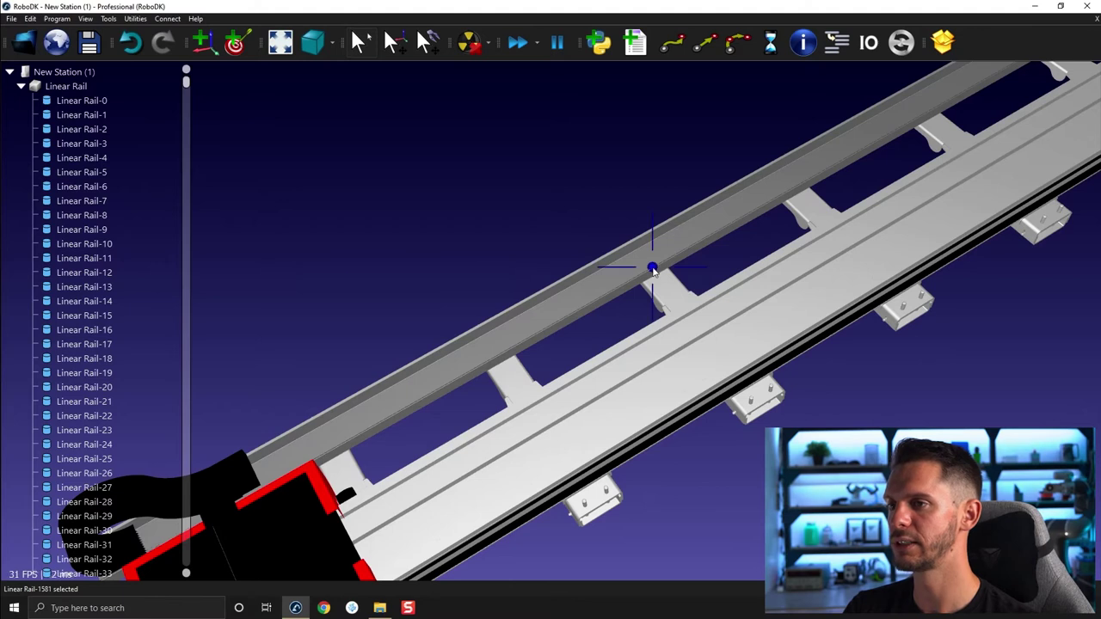
mouse_move(651, 266)
mouse_down()
mouse_move(867, 261)
mouse_move(669, 277)
mouse_up()
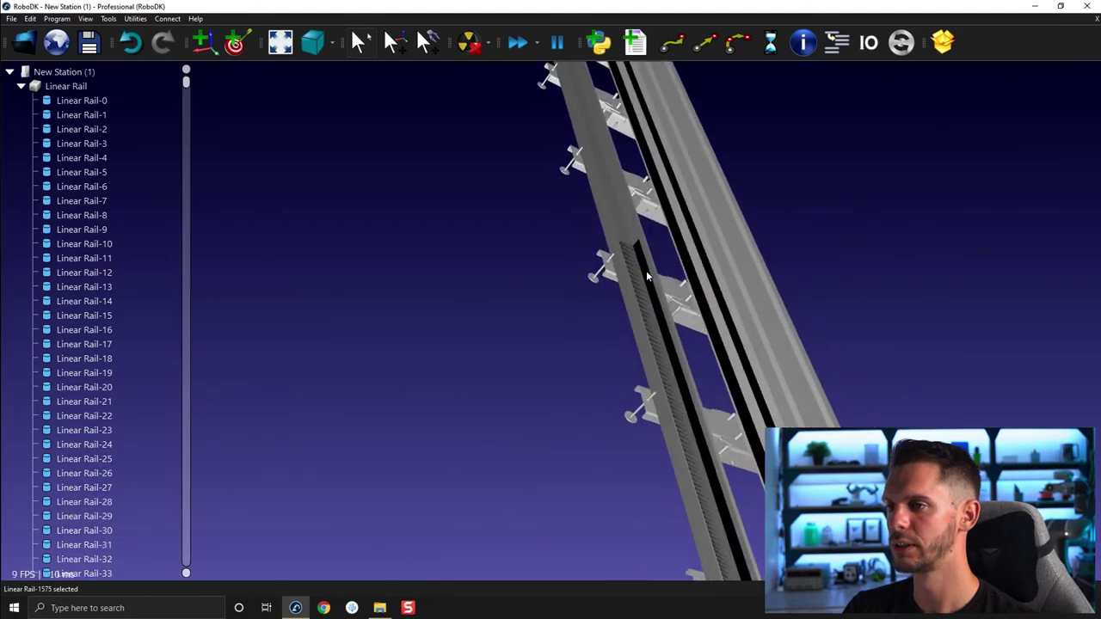
scroll(536, 249, up, 5)
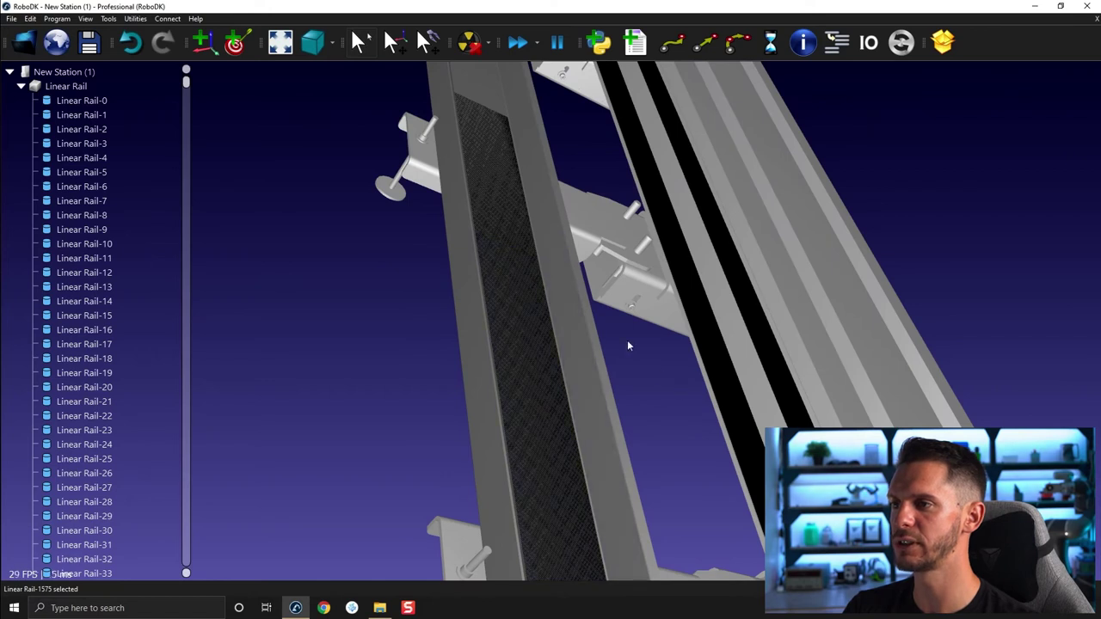
click(502, 165)
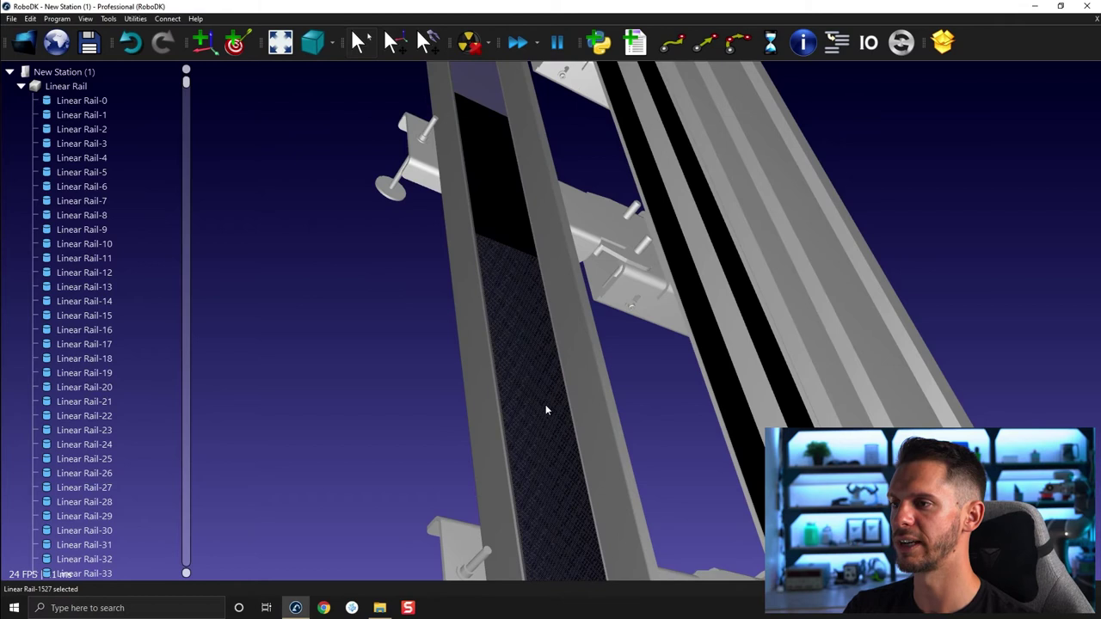
click(546, 410)
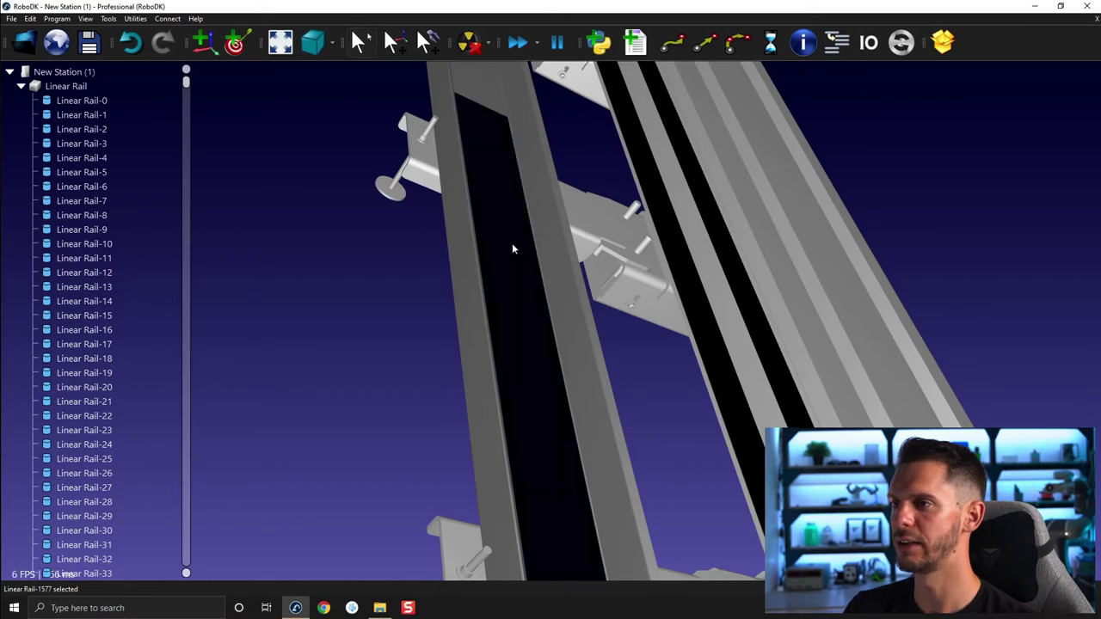
drag(512, 242, 236, 393)
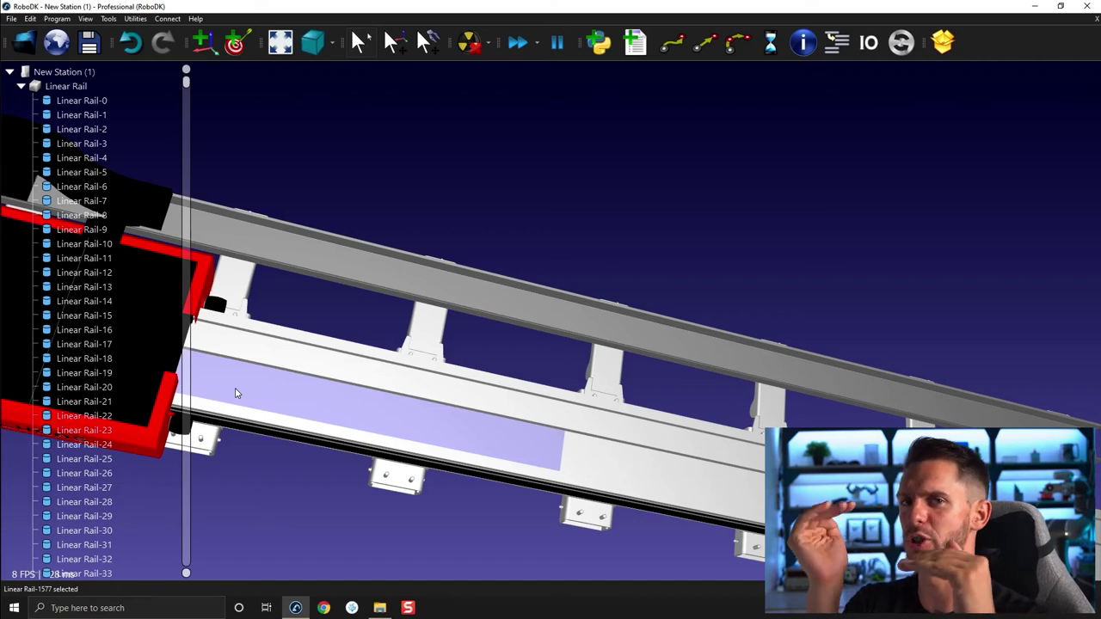
mouse_move(288, 456)
mouse_down()
mouse_move(491, 367)
mouse_move(646, 260)
mouse_move(665, 155)
mouse_move(637, 303)
mouse_move(653, 326)
mouse_move(688, 335)
mouse_up()
Box-select the rail component parts along the whole length of the rail.
scroll(757, 311, down, 2)
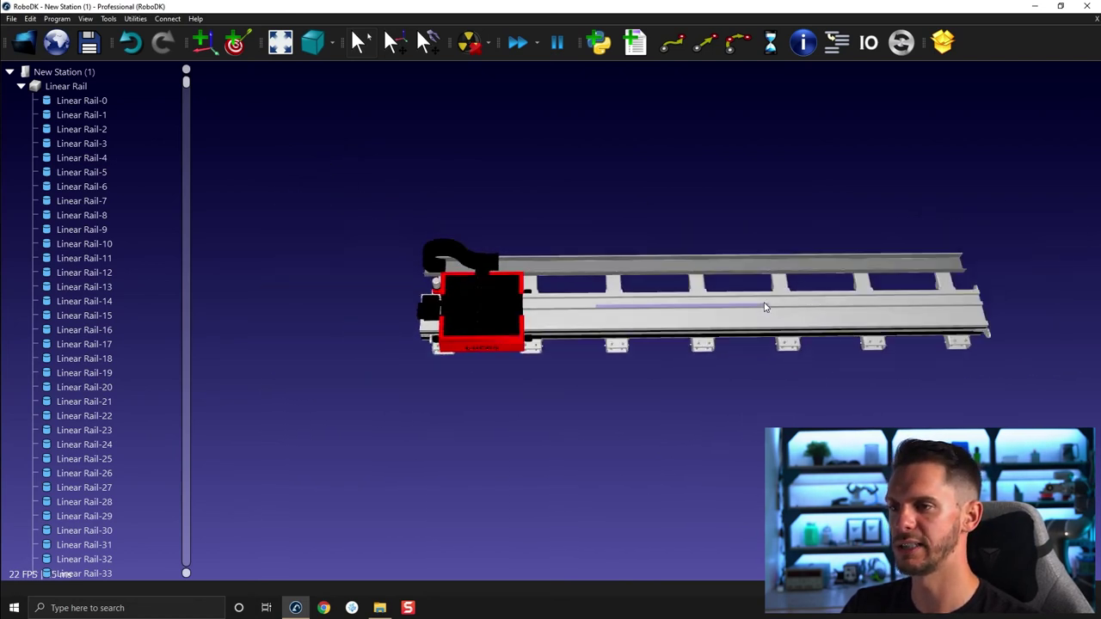
drag(766, 307, 961, 209)
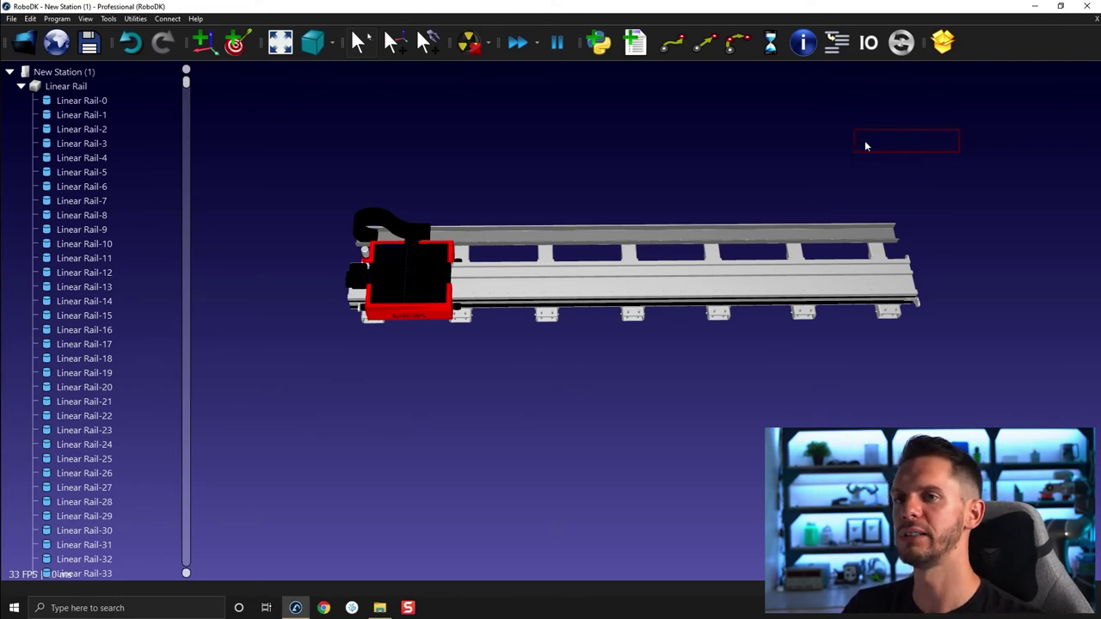
drag(915, 109, 1064, 203)
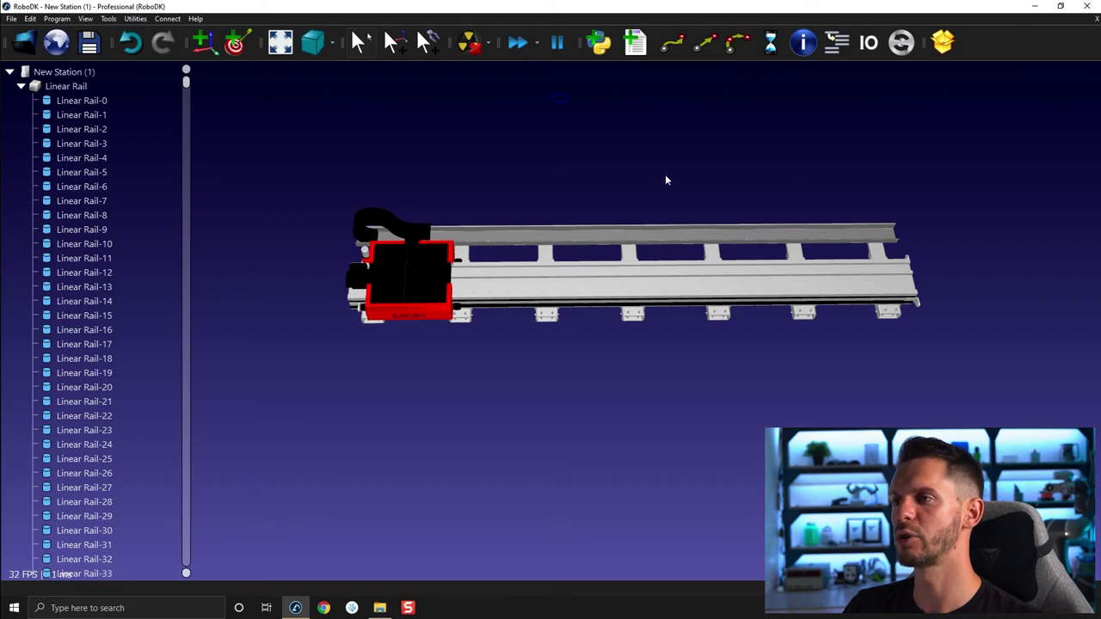
mouse_move(665, 180)
mouse_down()
mouse_move(950, 299)
mouse_move(708, 124)
mouse_move(984, 339)
mouse_move(994, 375)
mouse_move(982, 348)
mouse_up()
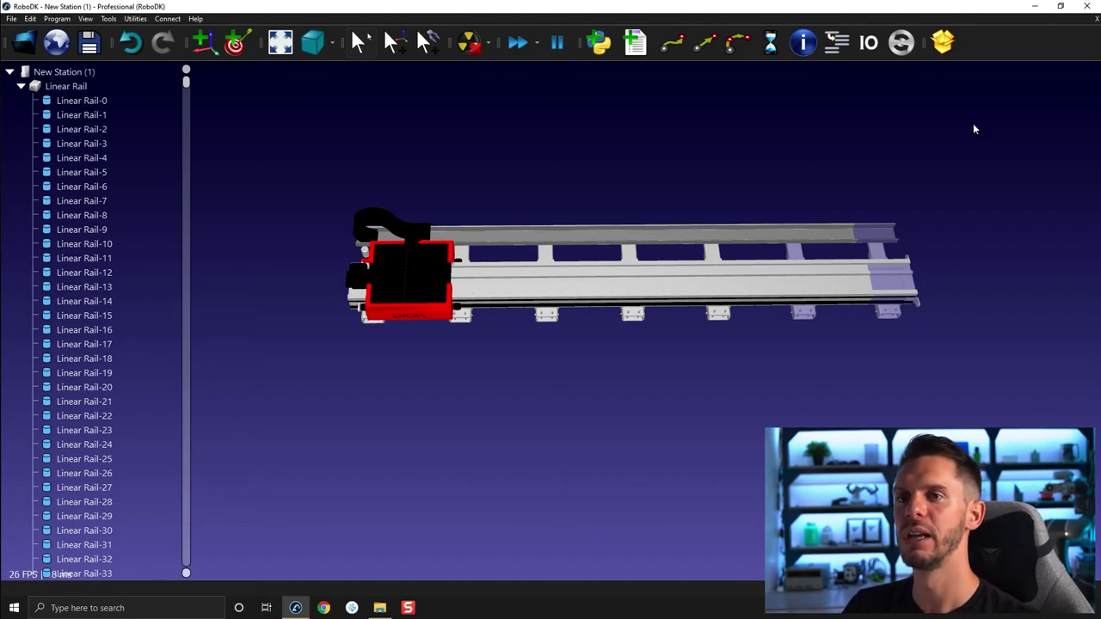
drag(979, 112, 490, 402)
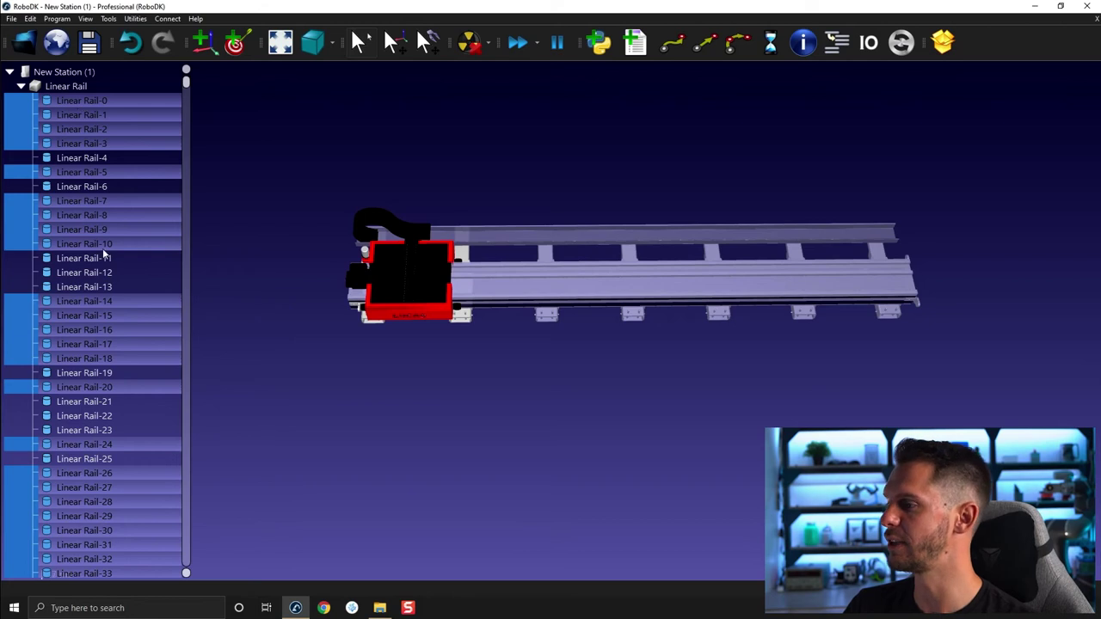
Pan the view so the whole carriage shows, and bring up the selected pieces' options.
scroll(105, 320, down, 20)
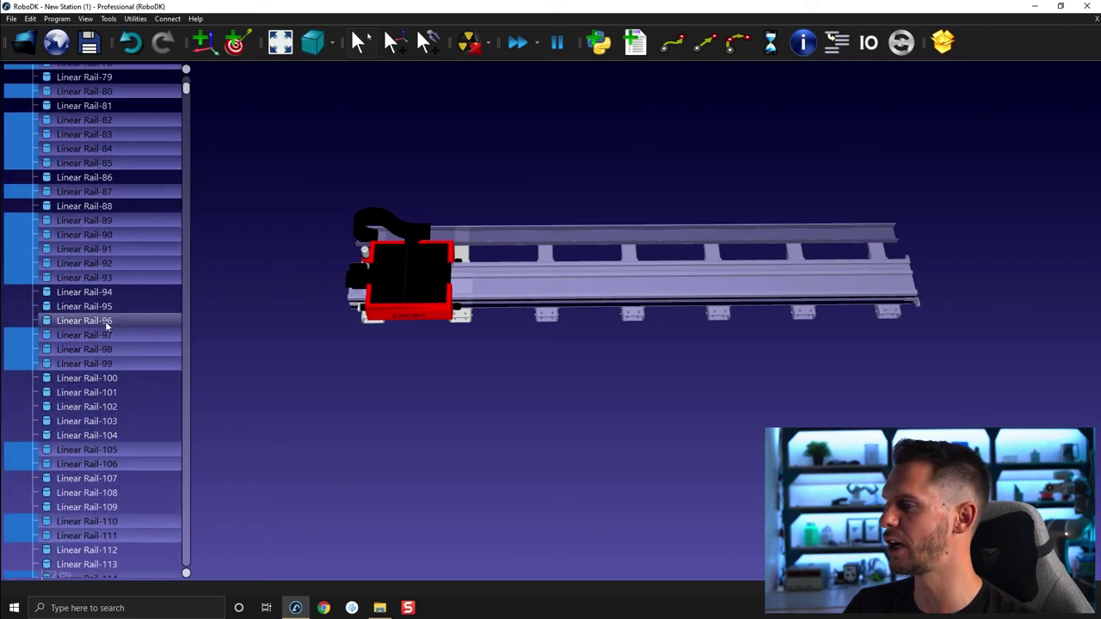
scroll(105, 321, down, 15)
scroll(105, 327, up, 20)
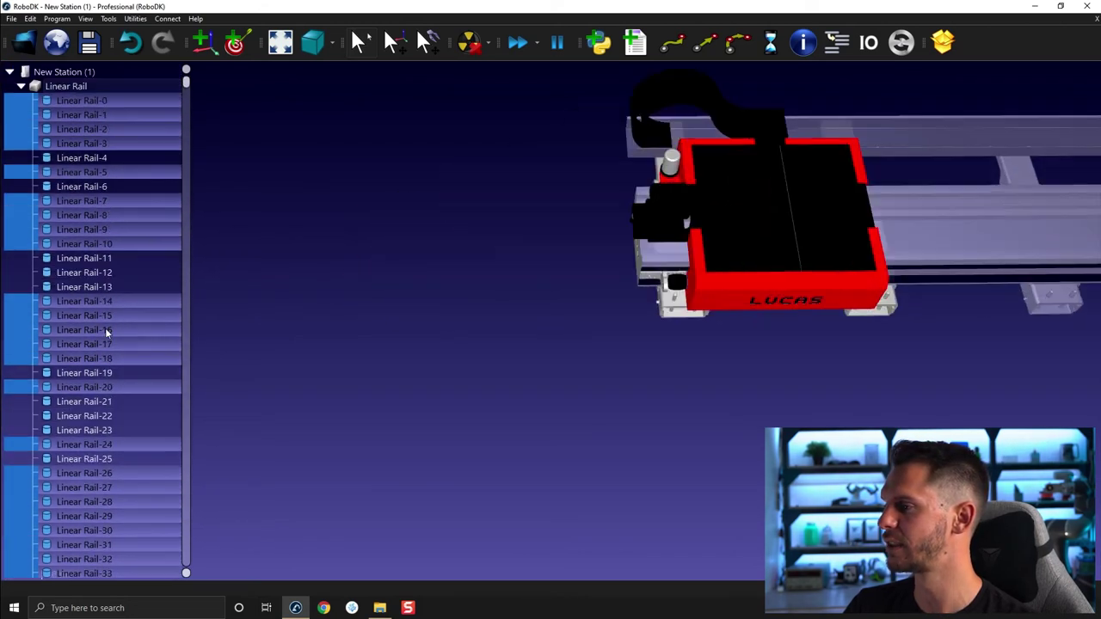
scroll(637, 224, down, 5)
right_drag(626, 234, 394, 294)
scroll(544, 264, up, 5)
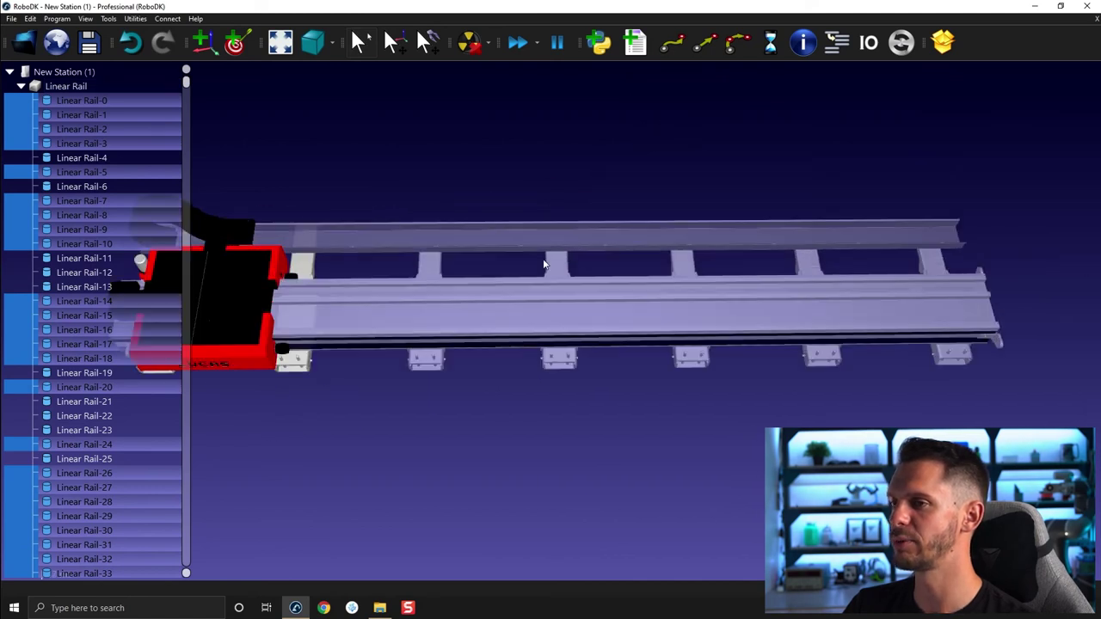
right_drag(544, 264, 661, 236)
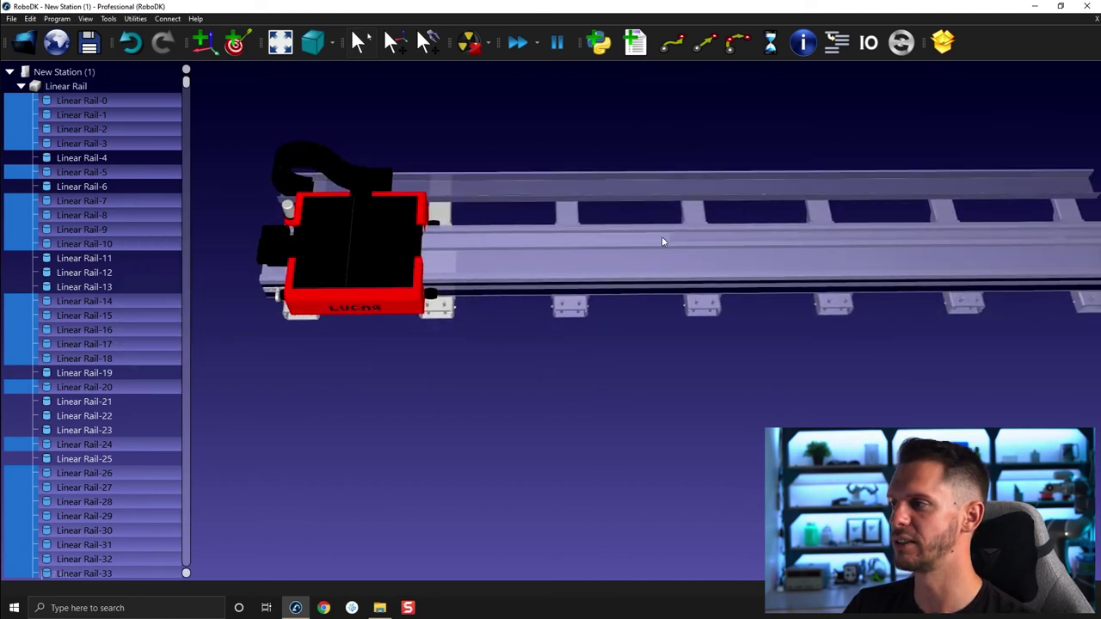
right_click(102, 115)
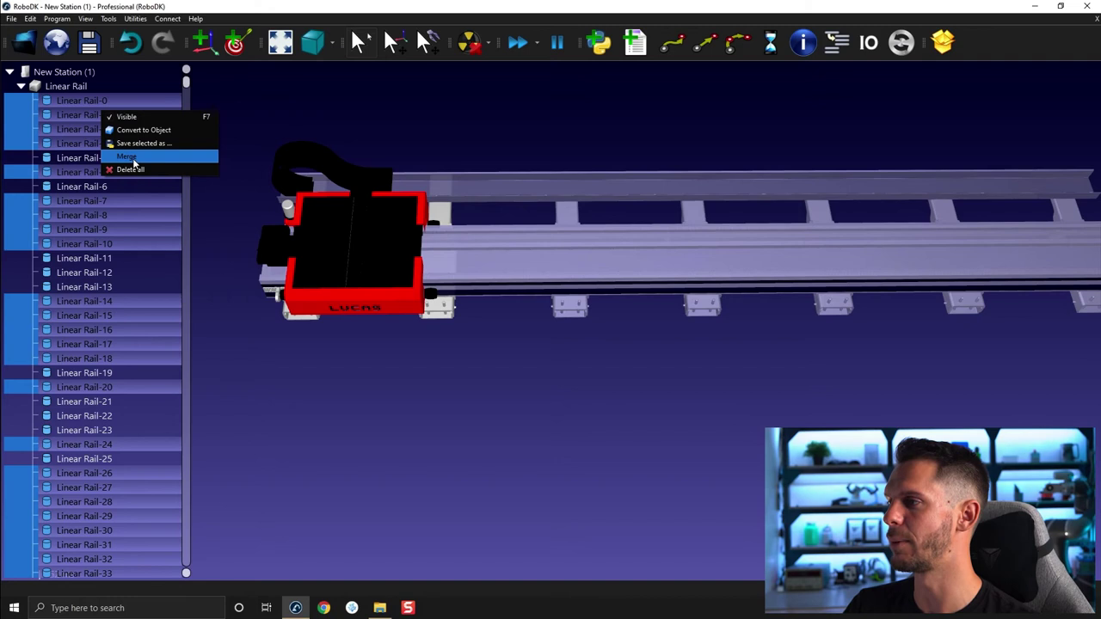
Merge the selected rail pieces into Linear Rail-0_Mix and hide it.
click(133, 161)
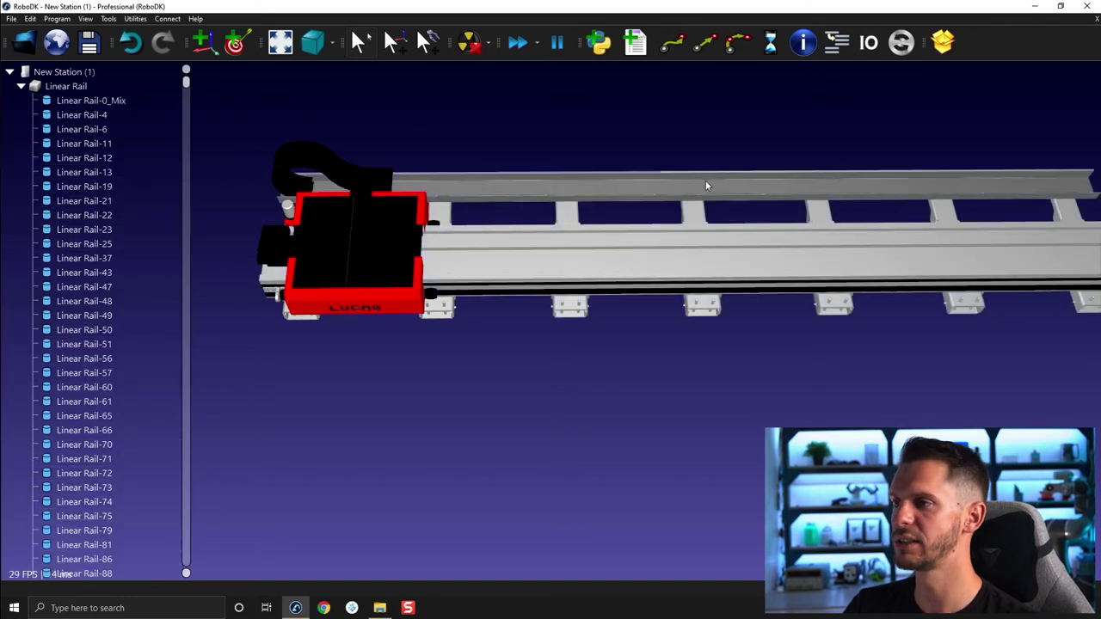
right_click(860, 246)
click(875, 264)
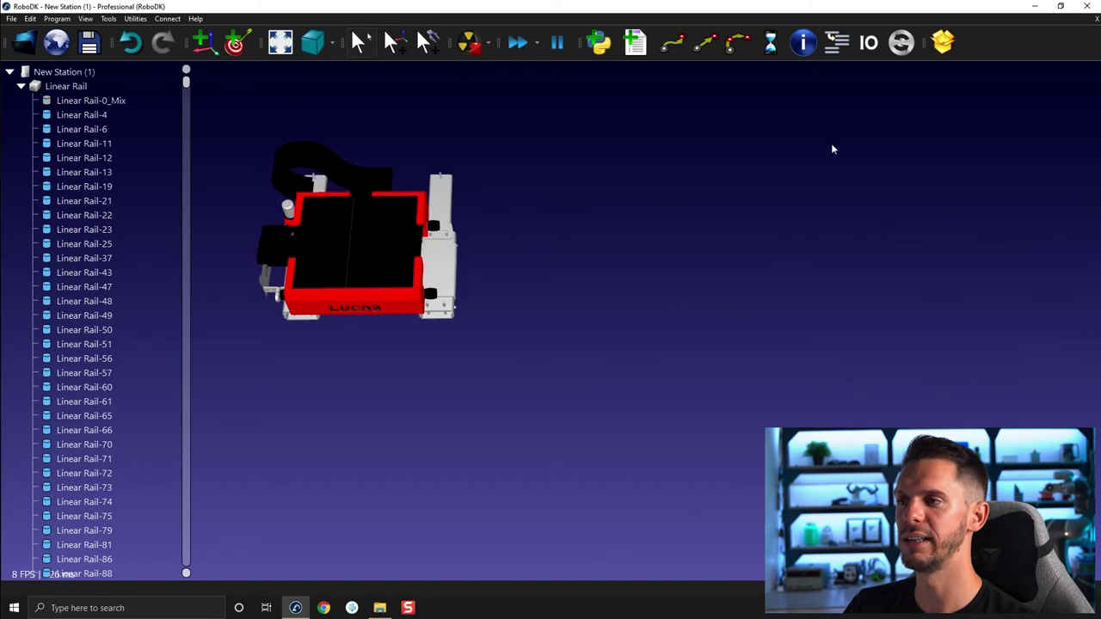
drag(669, 301, 776, 172)
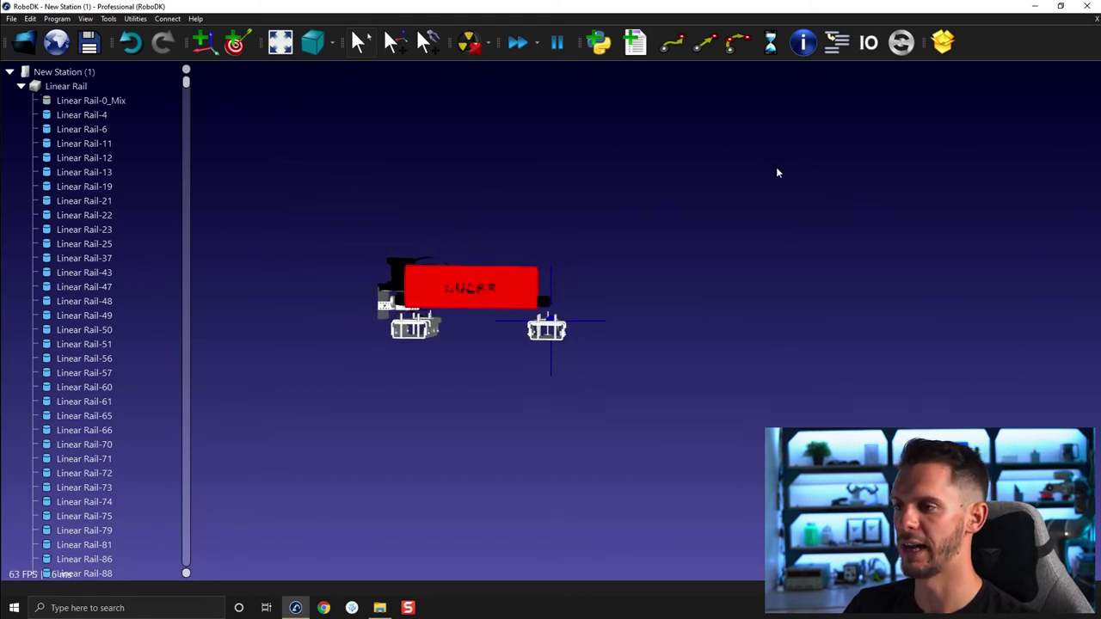
scroll(585, 310, up, 10)
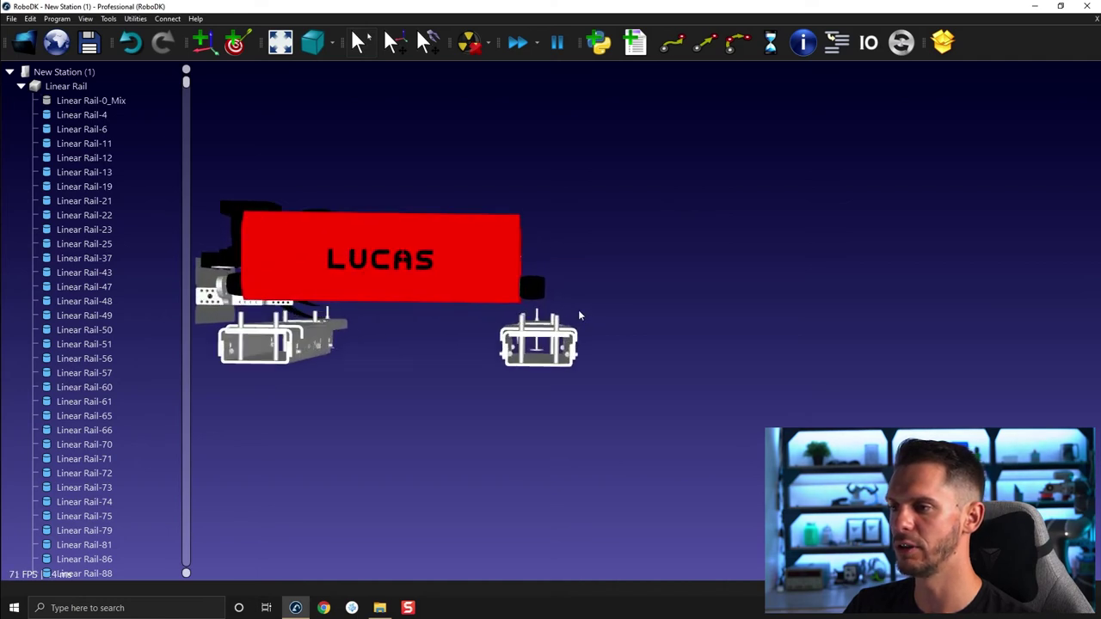
drag(577, 326, 447, 401)
drag(533, 305, 523, 320)
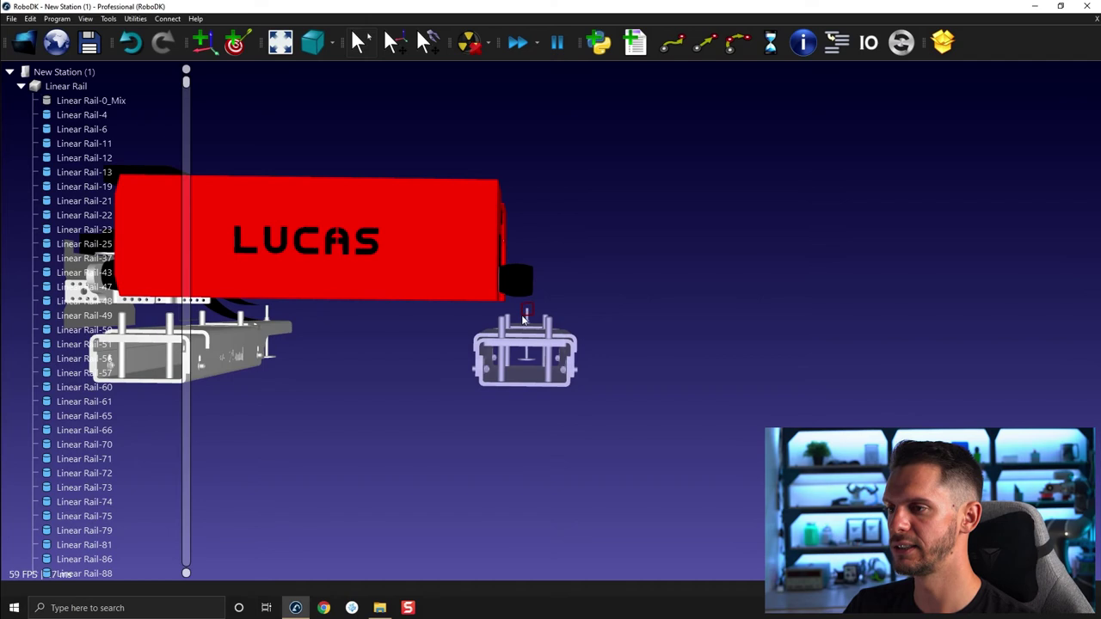
drag(592, 363, 688, 362)
drag(652, 303, 631, 385)
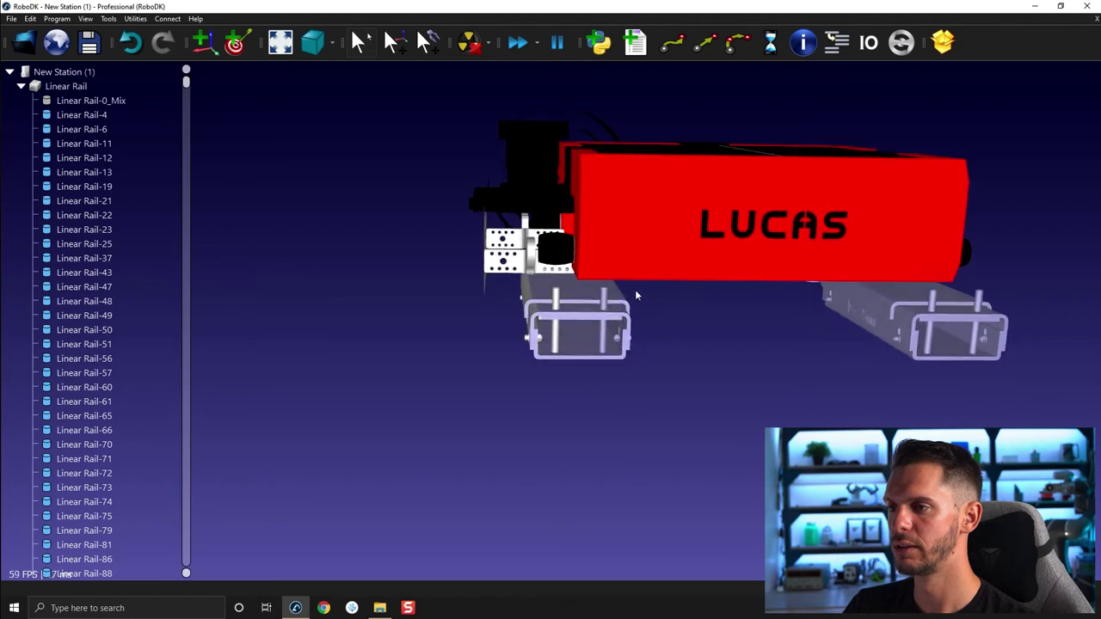
click(509, 369)
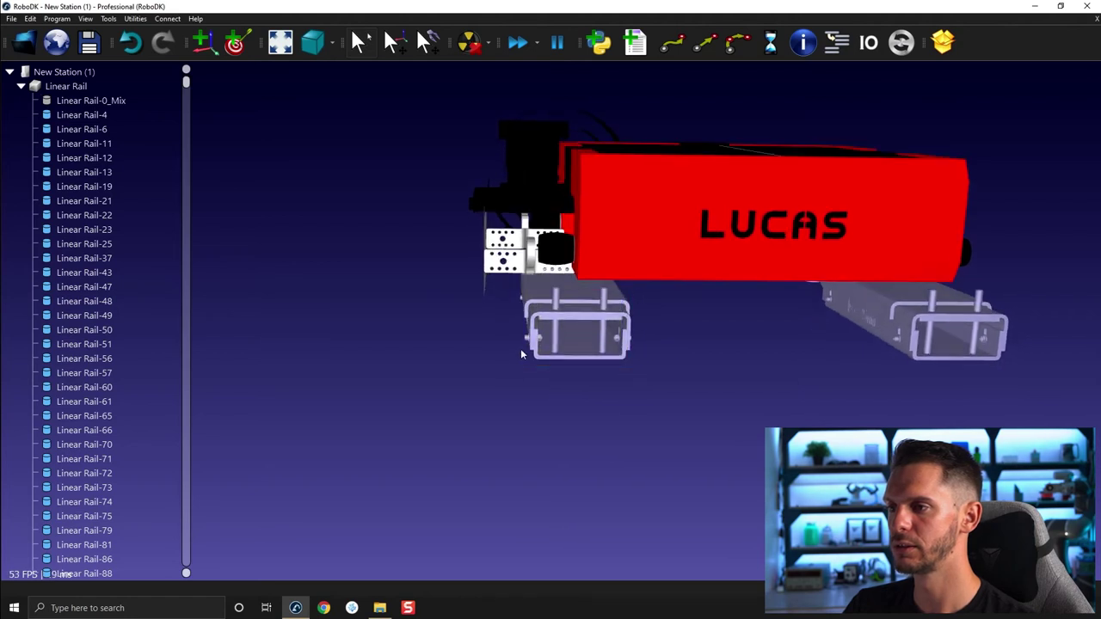
mouse_move(508, 369)
mouse_down()
mouse_move(593, 378)
mouse_move(499, 443)
mouse_move(549, 392)
mouse_move(528, 389)
mouse_up()
Hide the grey rail and bracket piece next to the carriage.
right_click(573, 360)
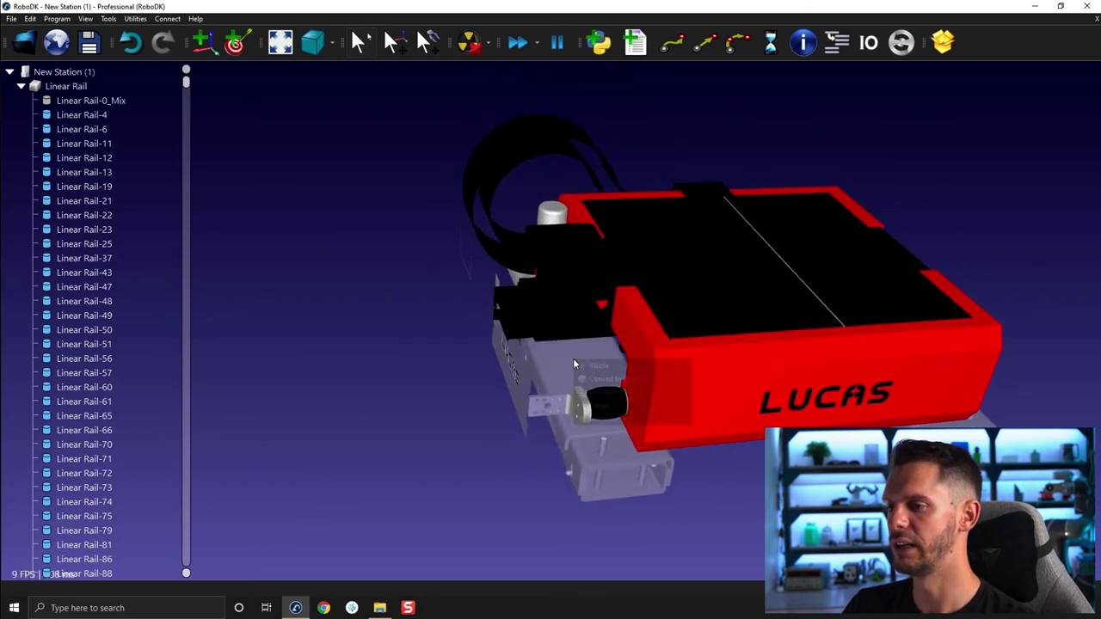
click(606, 409)
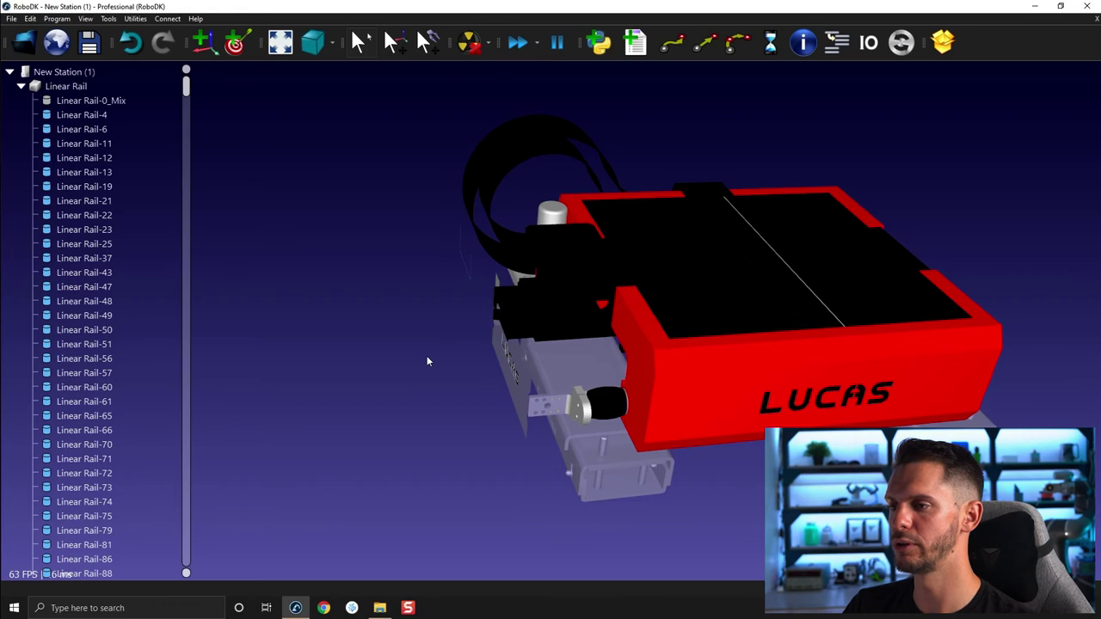
right_click(560, 365)
click(572, 376)
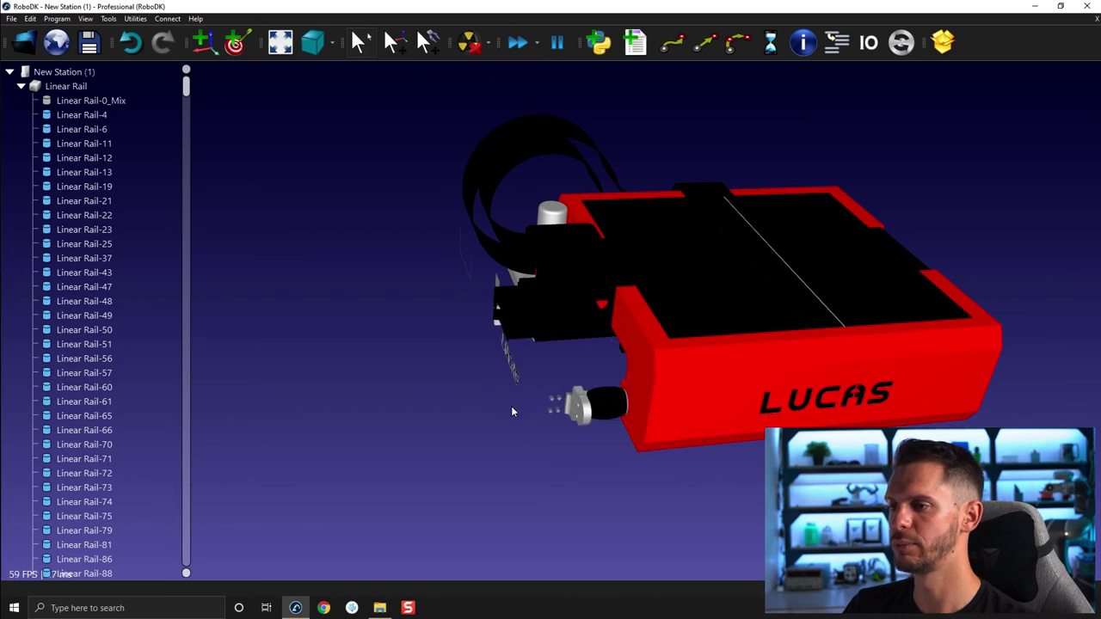
mouse_move(511, 412)
mouse_down()
mouse_move(496, 347)
mouse_move(533, 357)
mouse_move(566, 322)
mouse_move(494, 376)
mouse_move(579, 334)
mouse_move(484, 317)
mouse_move(484, 336)
mouse_up()
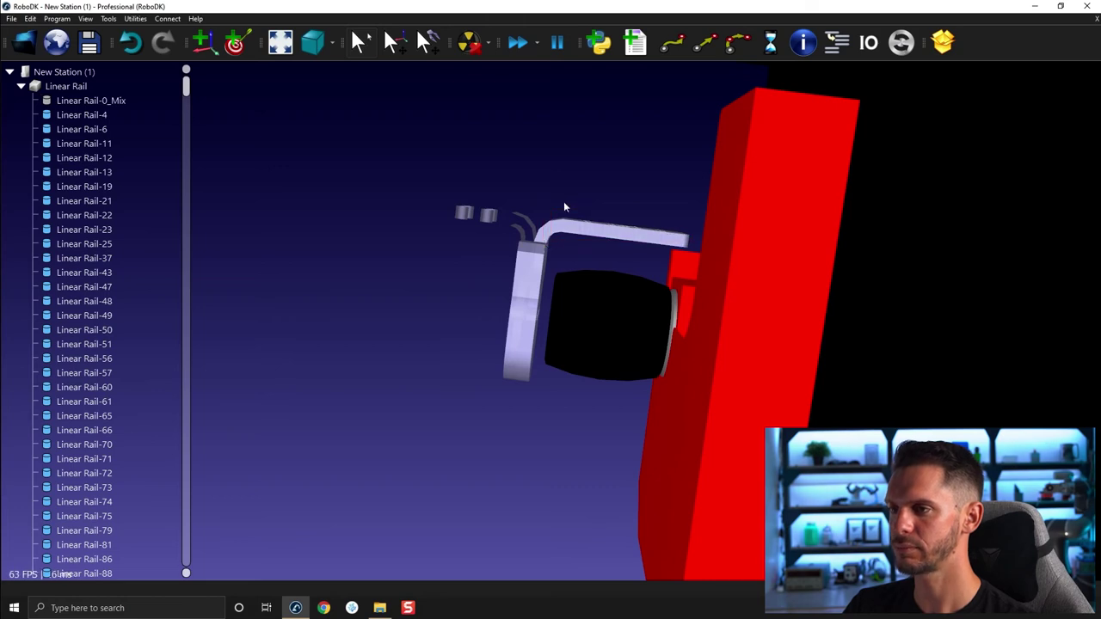
Hide the lavender bracket and Linear Rail-1274_Mix, leaving the red carriage visible.
scroll(522, 266, down, 3)
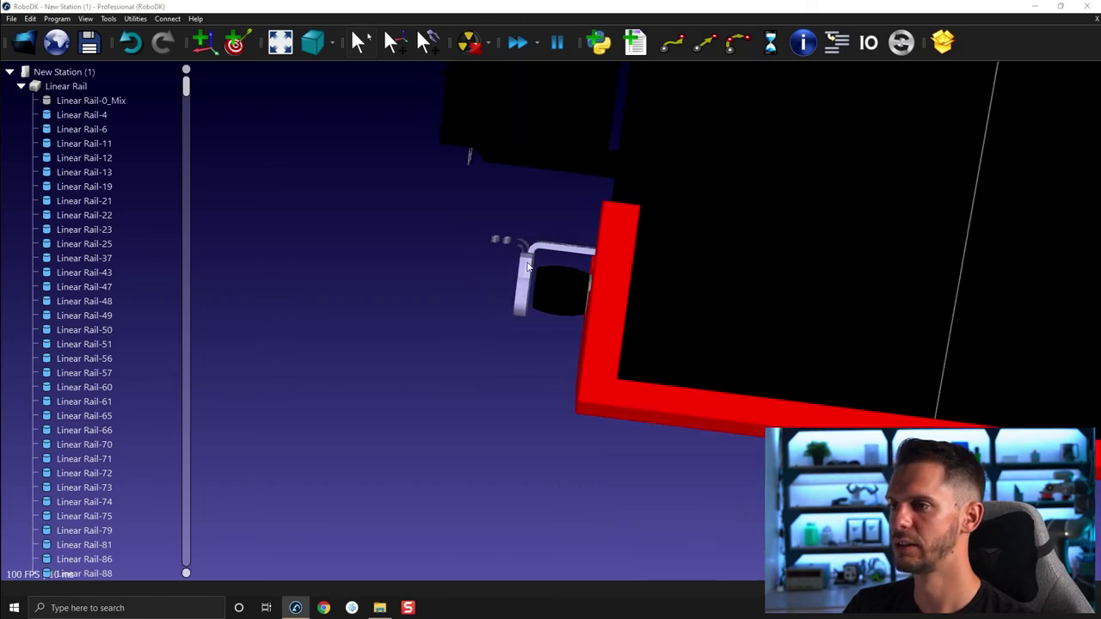
scroll(528, 267, up, 3)
drag(573, 155, 589, 315)
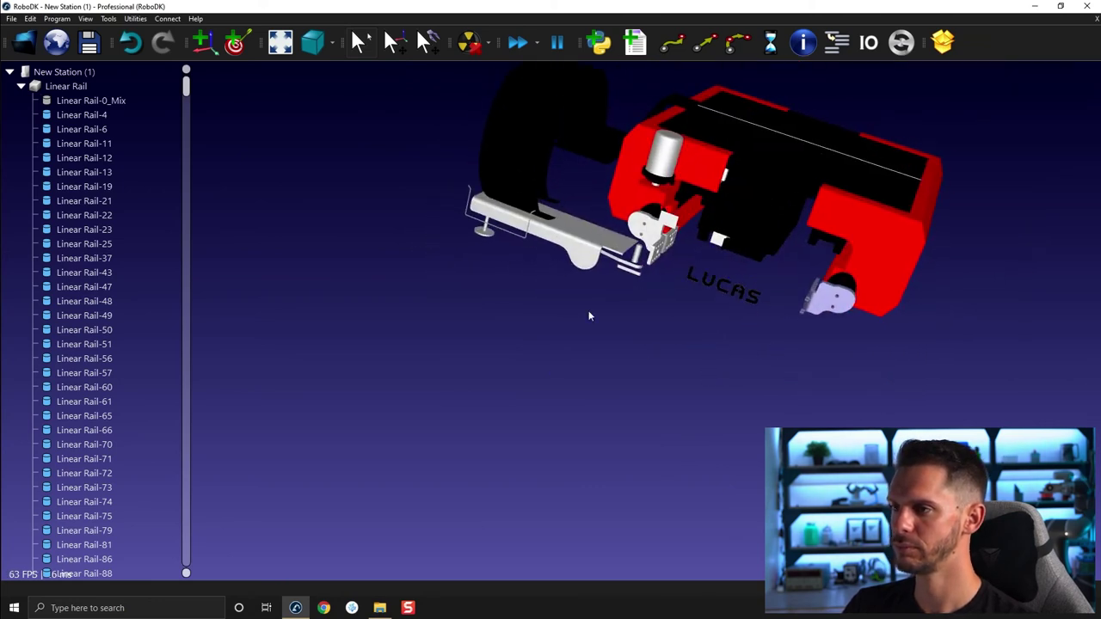
scroll(610, 267, up, 4)
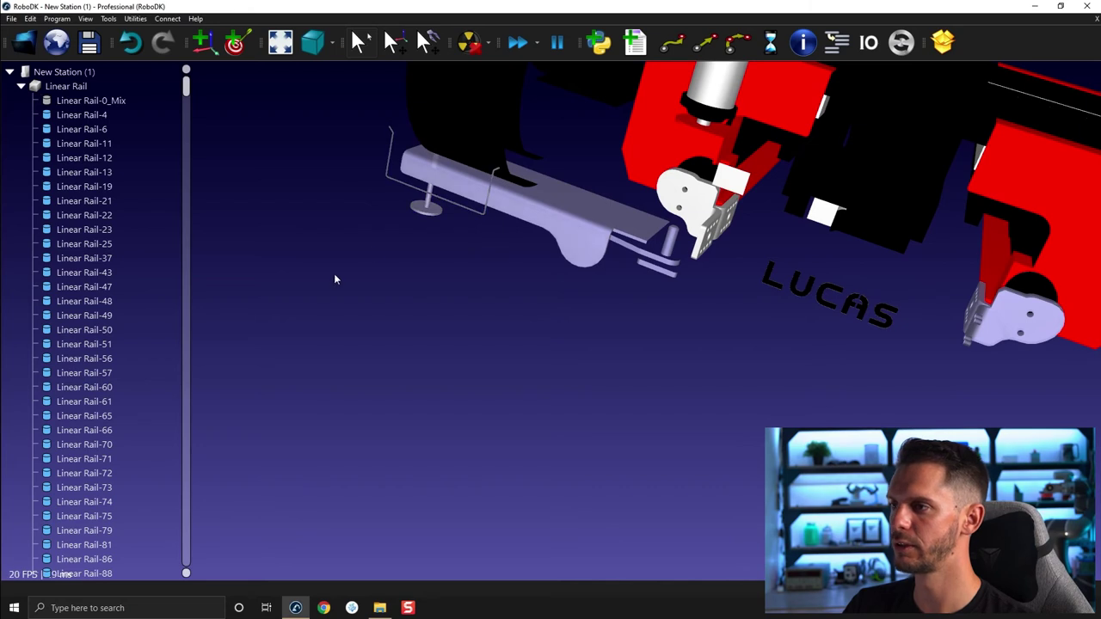
drag(335, 279, 686, 209)
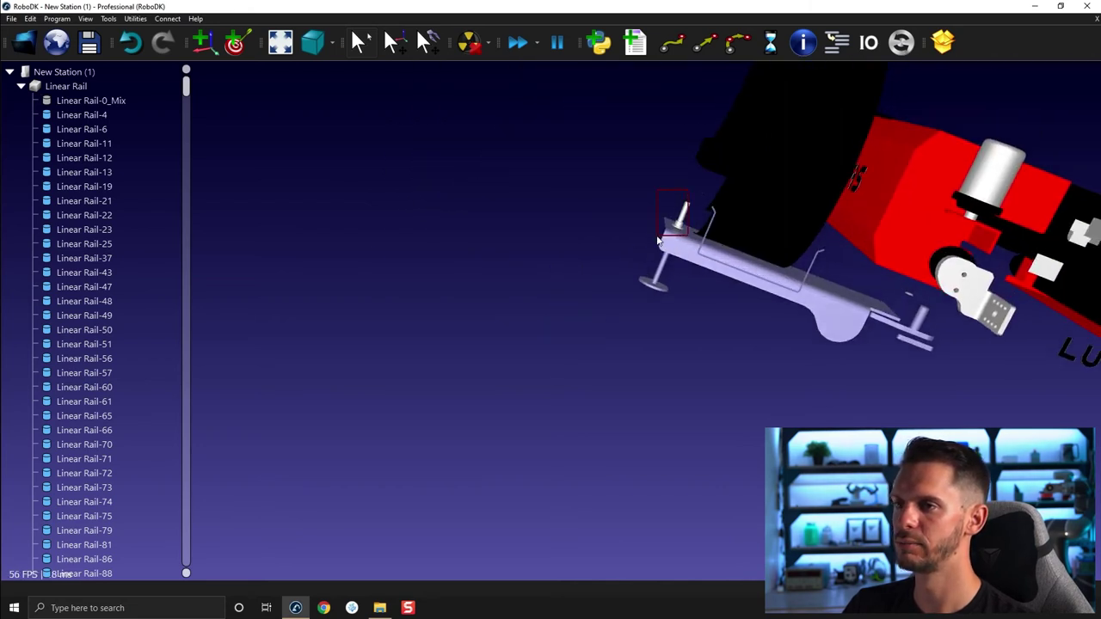
right_click(868, 311)
click(877, 352)
drag(799, 323, 540, 437)
right_click(406, 307)
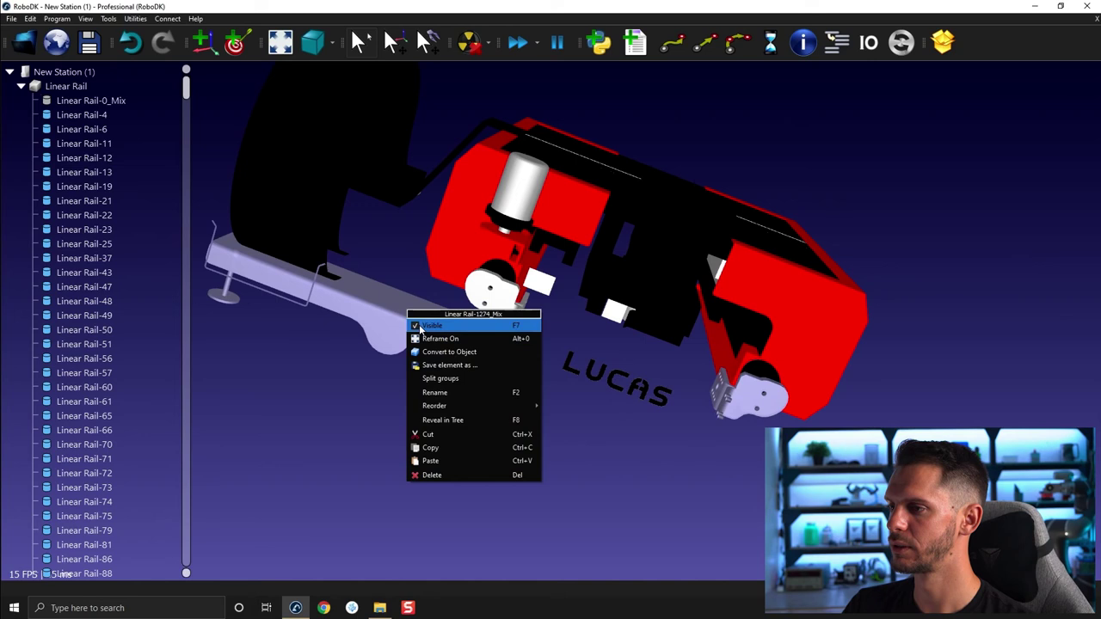
click(421, 326)
drag(435, 398, 585, 276)
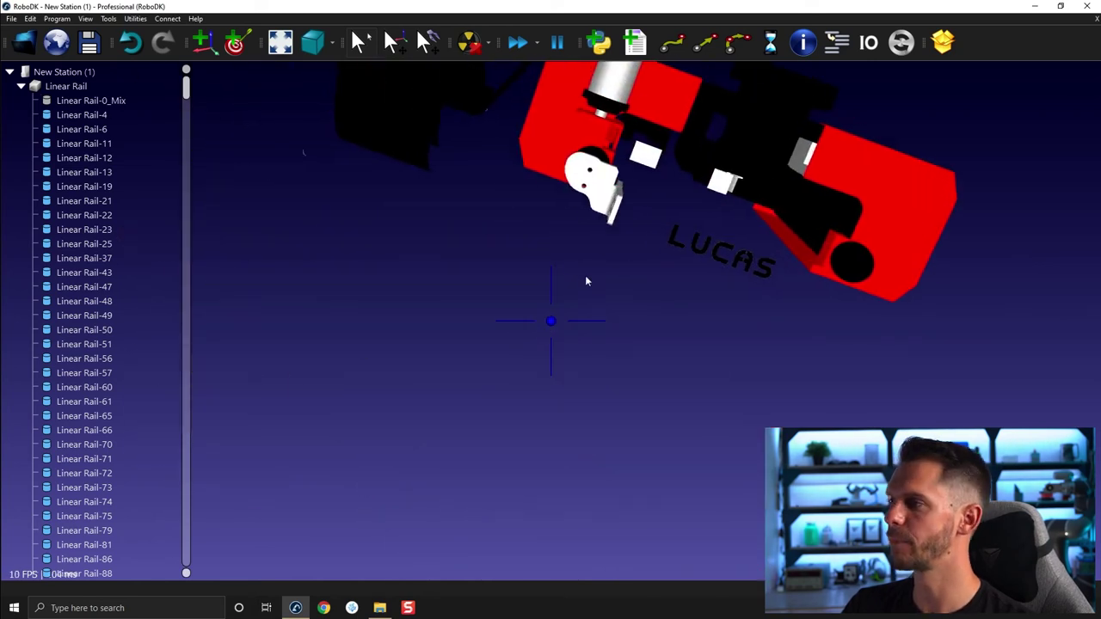
Select all the Linear Rail parts in the station with Ctrl+A.
right_click(70, 83)
click(48, 72)
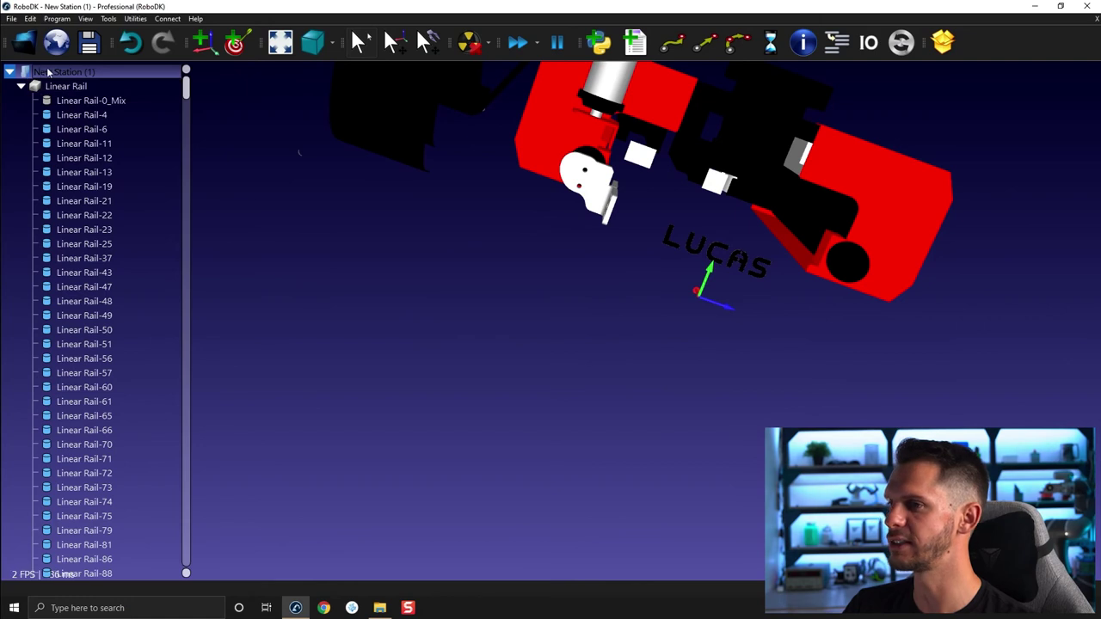
right_click(60, 86)
key(Escape)
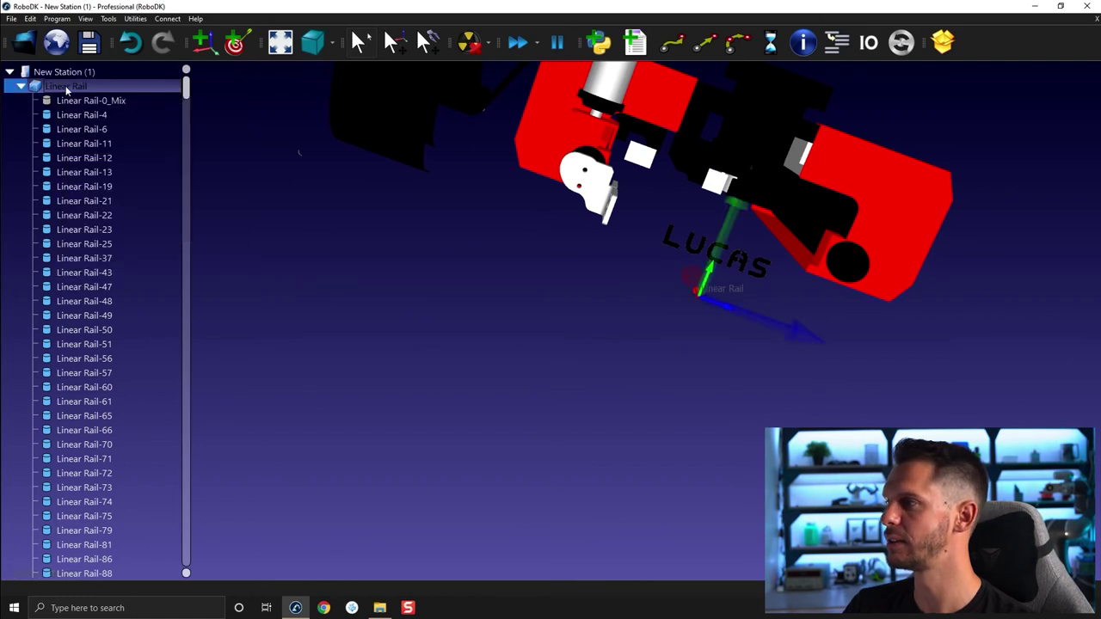
drag(516, 364, 535, 268)
key(ctrl+a)
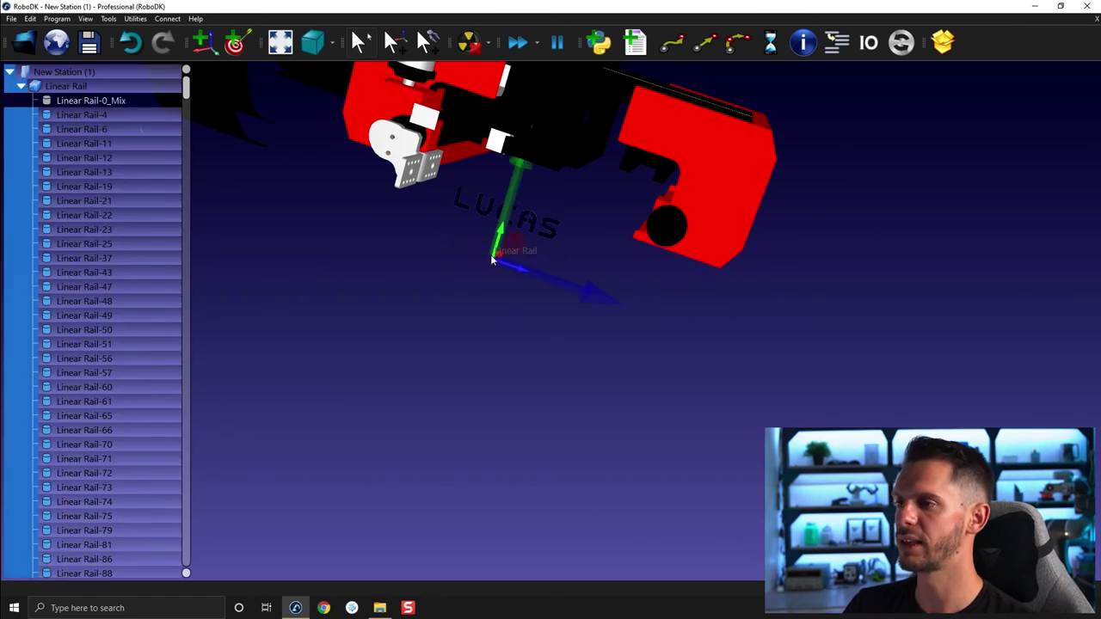
right_click(480, 210)
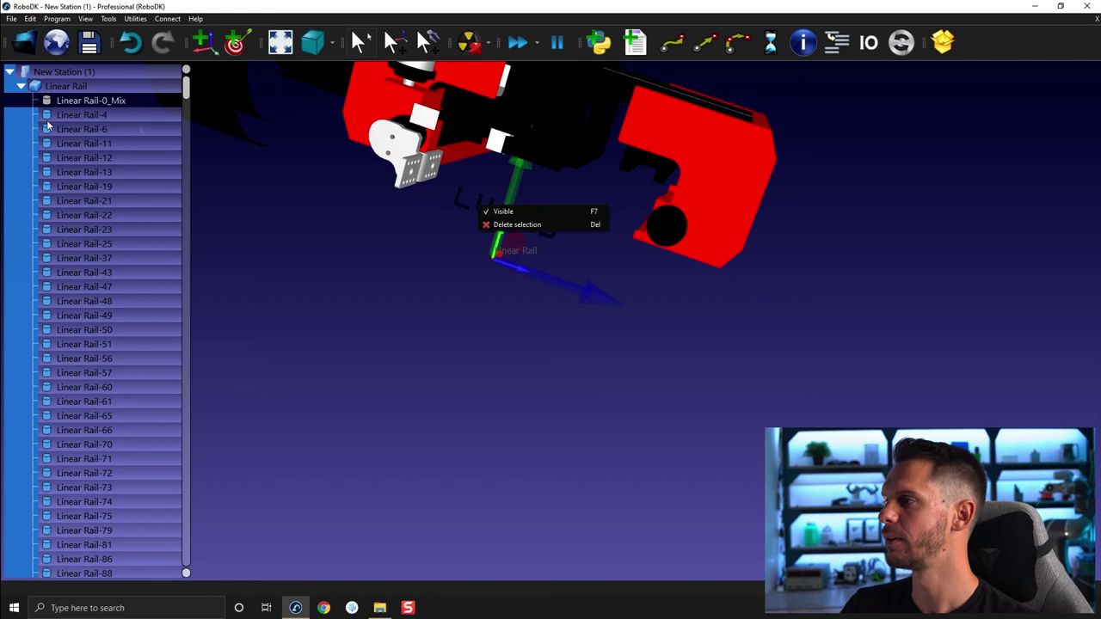
click(96, 66)
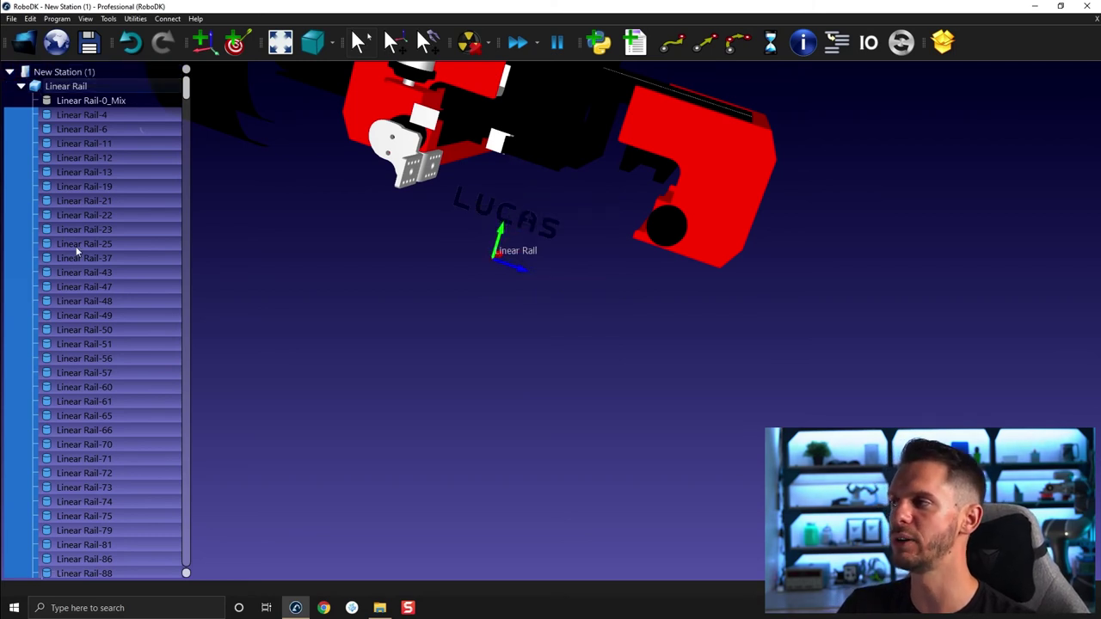
Merge the selected parts into Linear Rail-4_Mix and hide it.
right_click(99, 128)
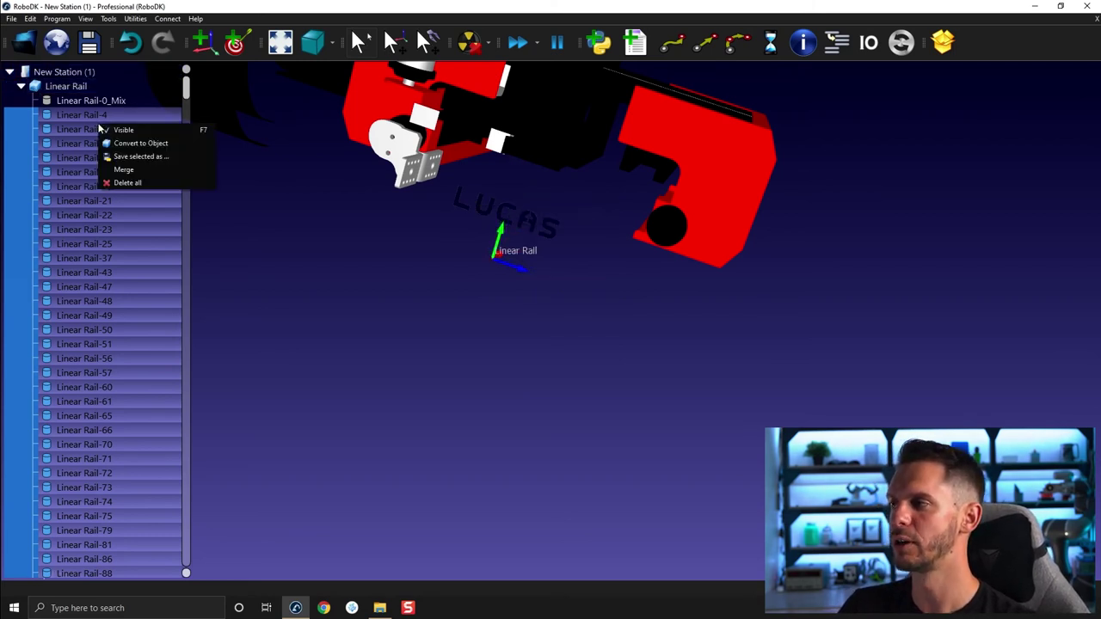
click(125, 170)
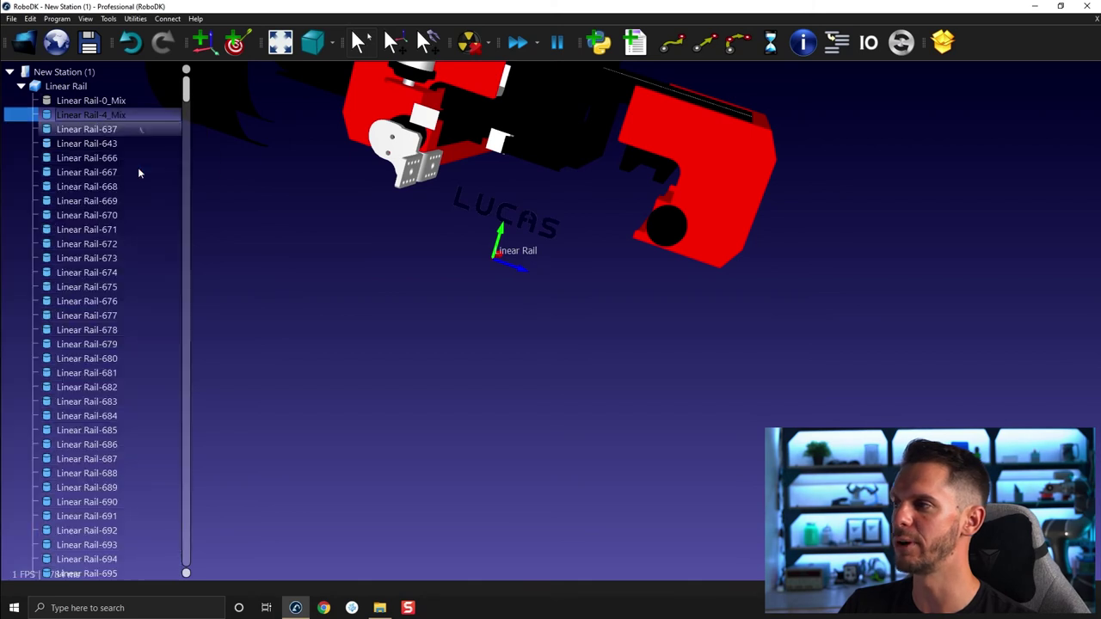
right_click(121, 115)
click(238, 164)
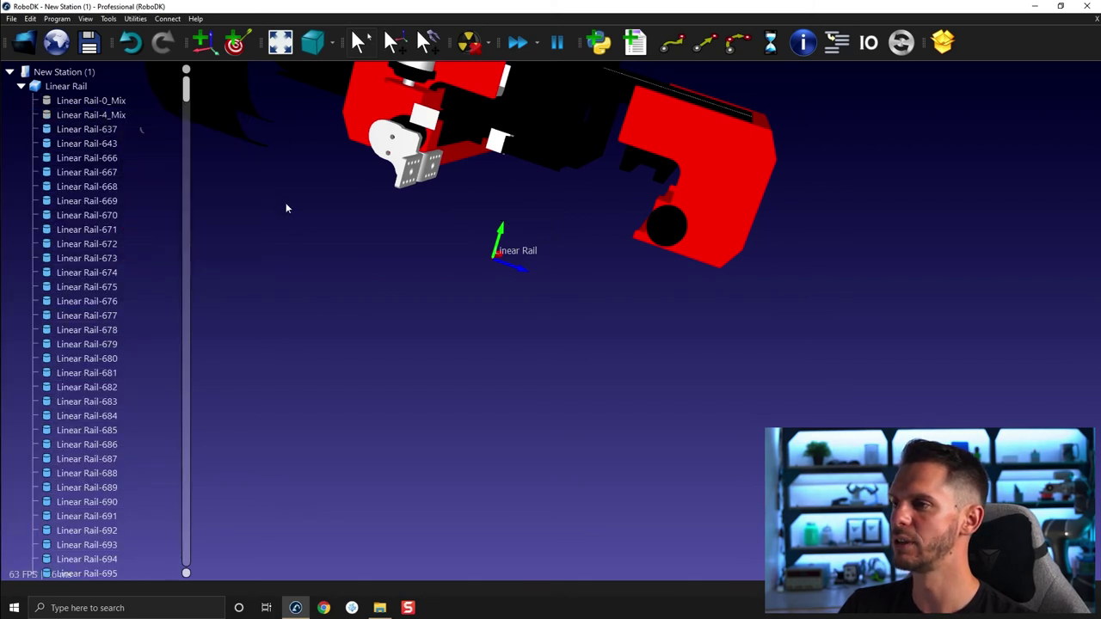
click(82, 89)
Hide the station reference frame and select the gripper mounting plate part.
right_click(82, 89)
right_click(77, 74)
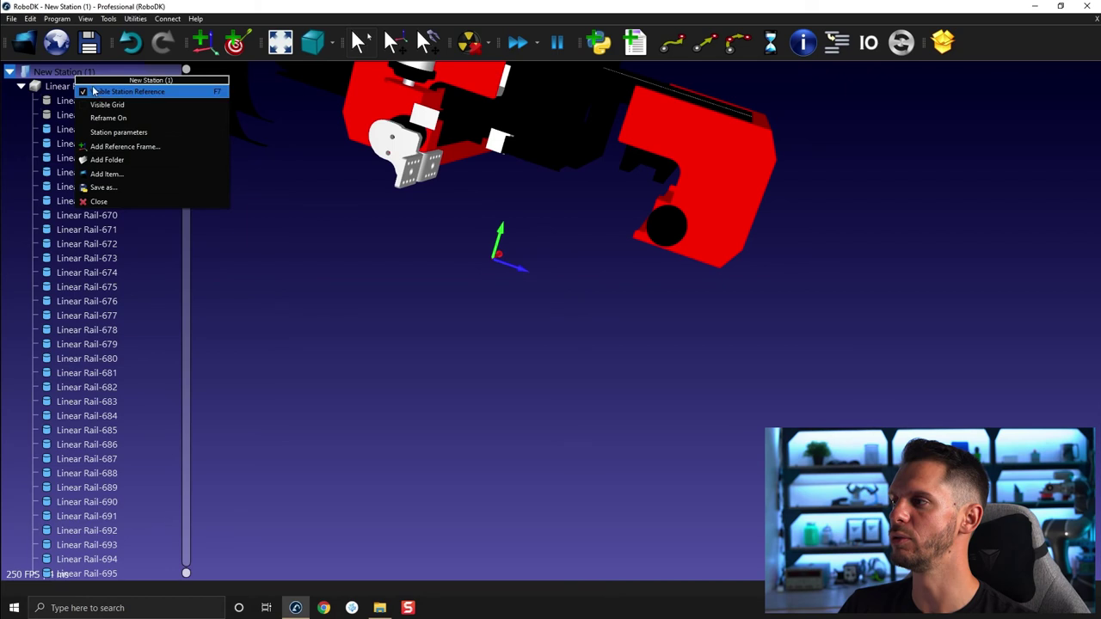
click(99, 96)
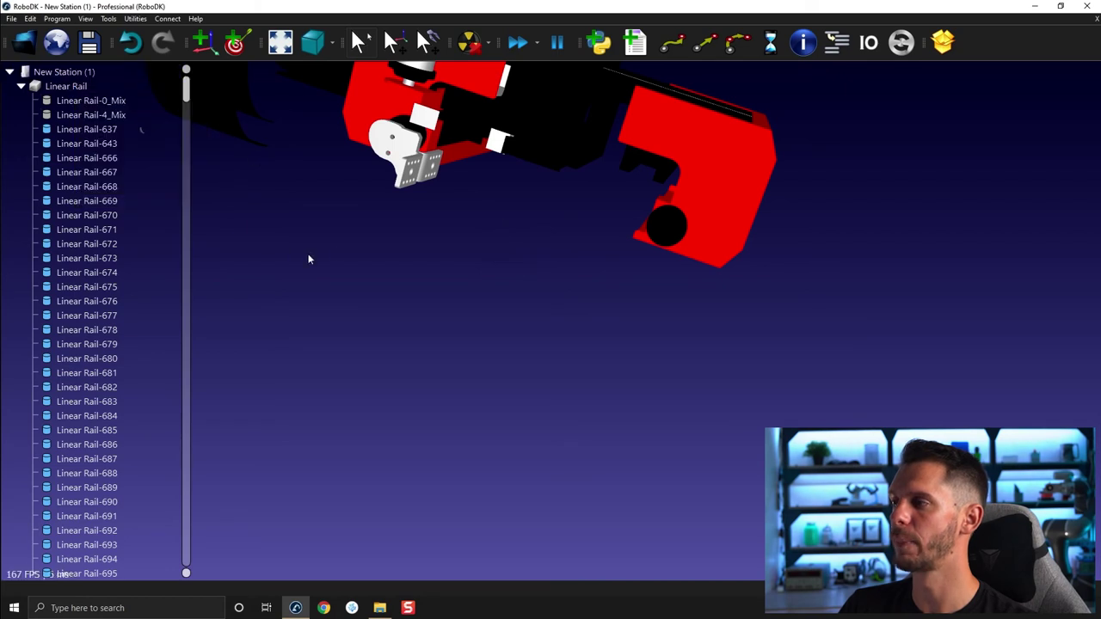
drag(307, 255, 338, 216)
drag(335, 256, 542, 351)
click(474, 404)
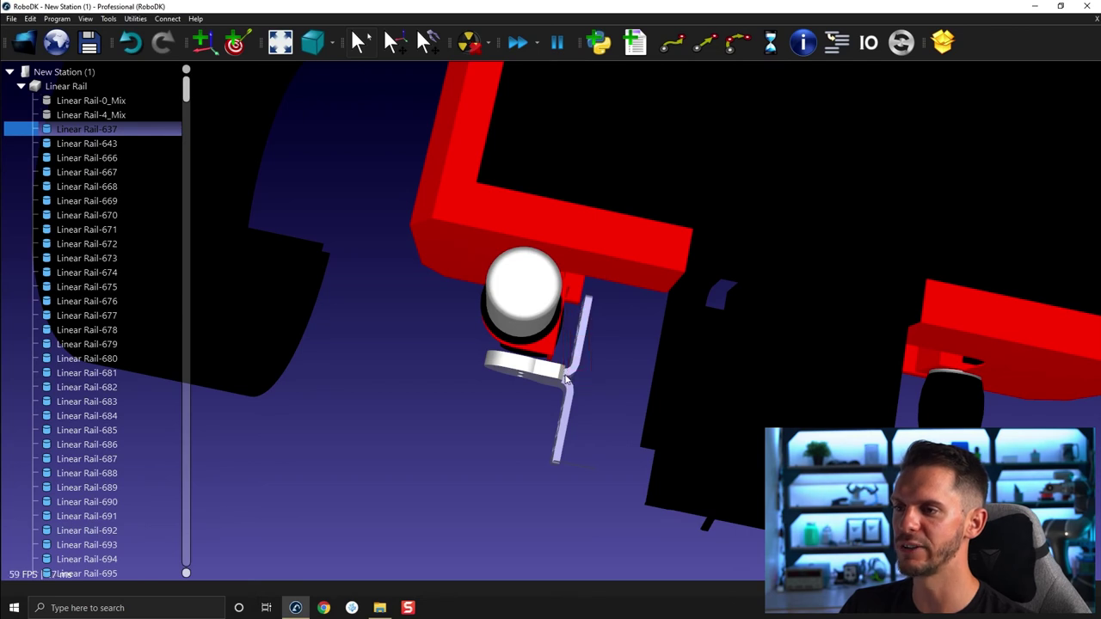
Merge the mounting plate into Linear Rail-5816_Mix and hide it.
drag(516, 399, 457, 407)
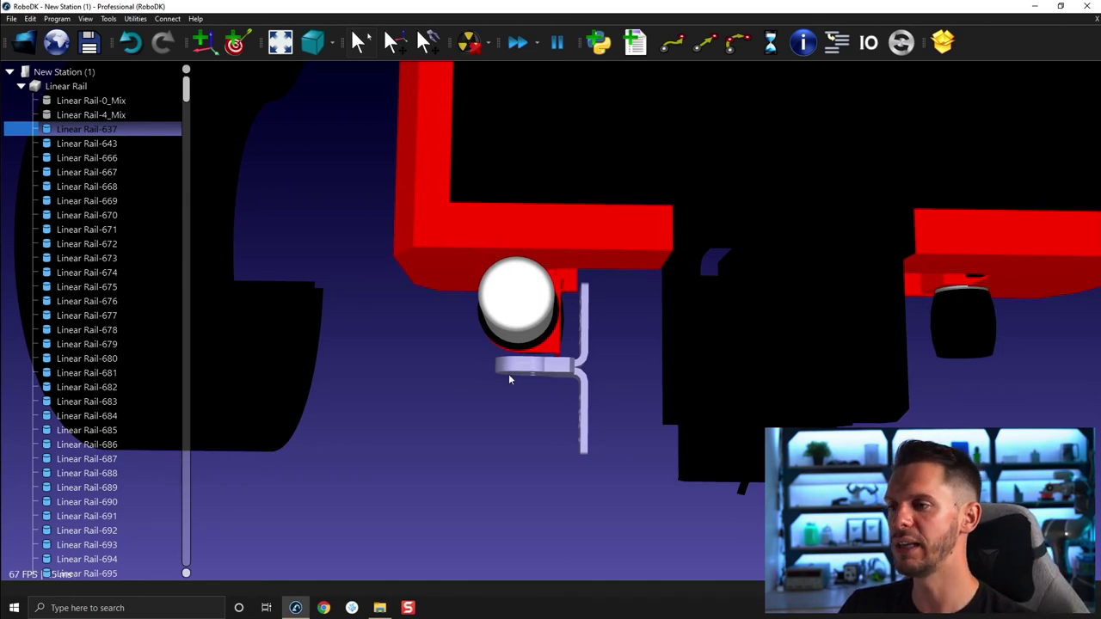
right_click(535, 367)
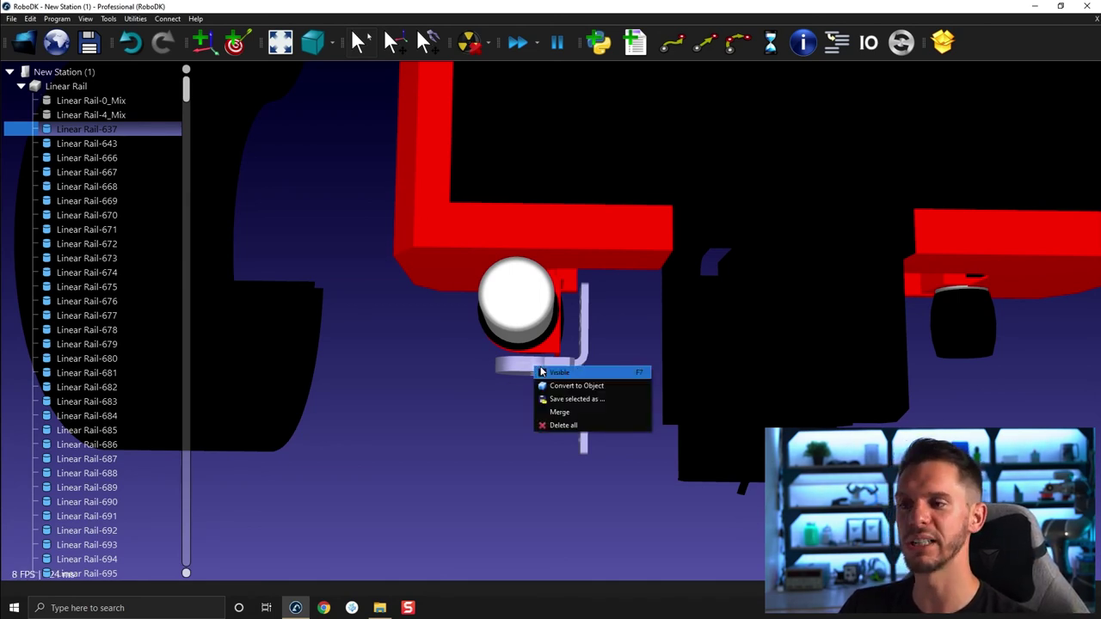
click(563, 412)
right_click(564, 365)
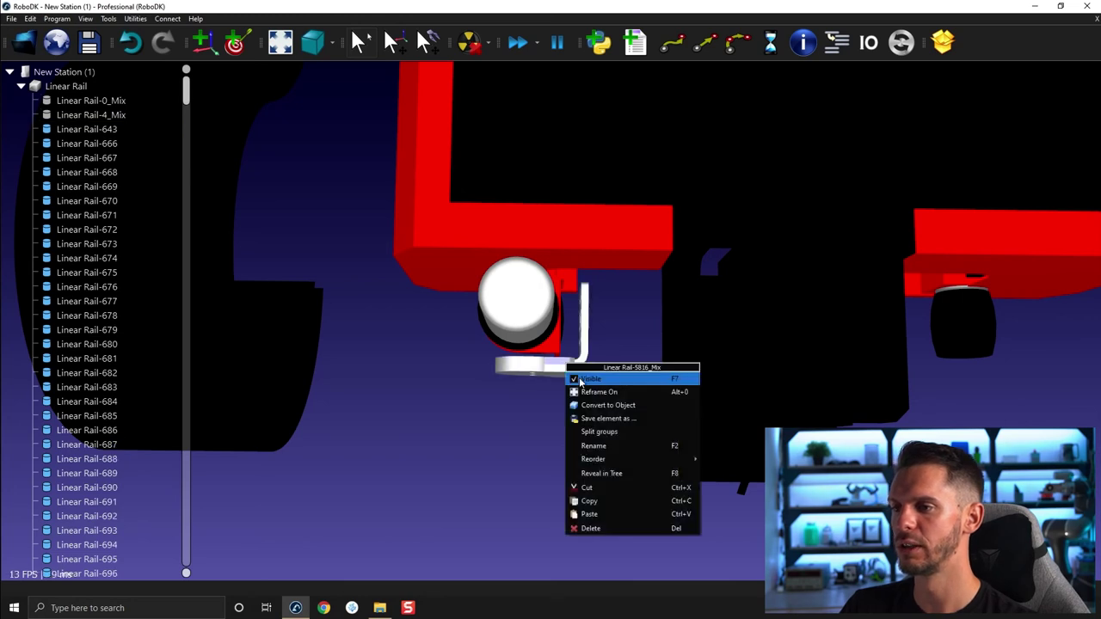
click(595, 376)
Box-select all the remaining red carriage parts.
scroll(597, 403, down, 3)
drag(597, 408, 486, 242)
scroll(486, 241, down, 3)
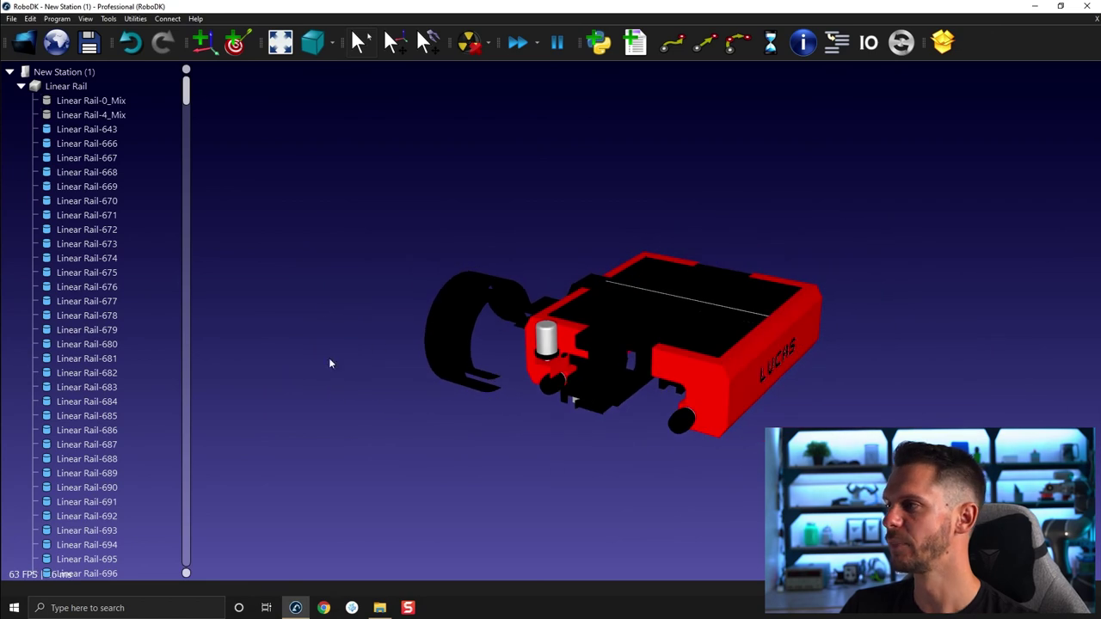
drag(298, 290, 482, 230)
drag(811, 220, 352, 467)
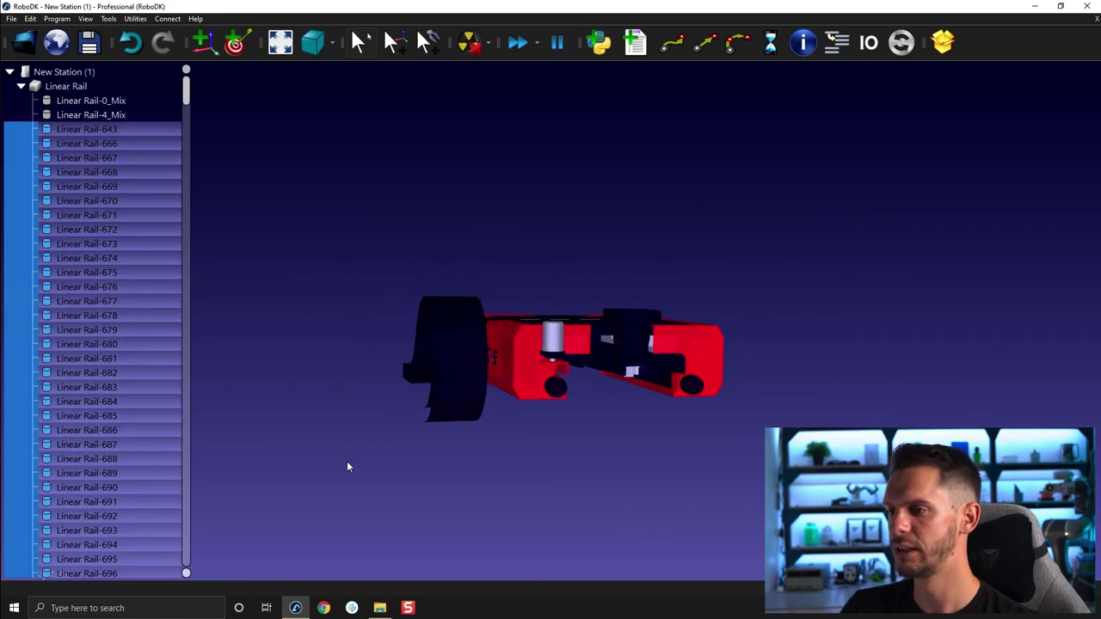
Merge the carriage parts, name them 'Carriage', and convert to an object under New Station.
right_click(519, 349)
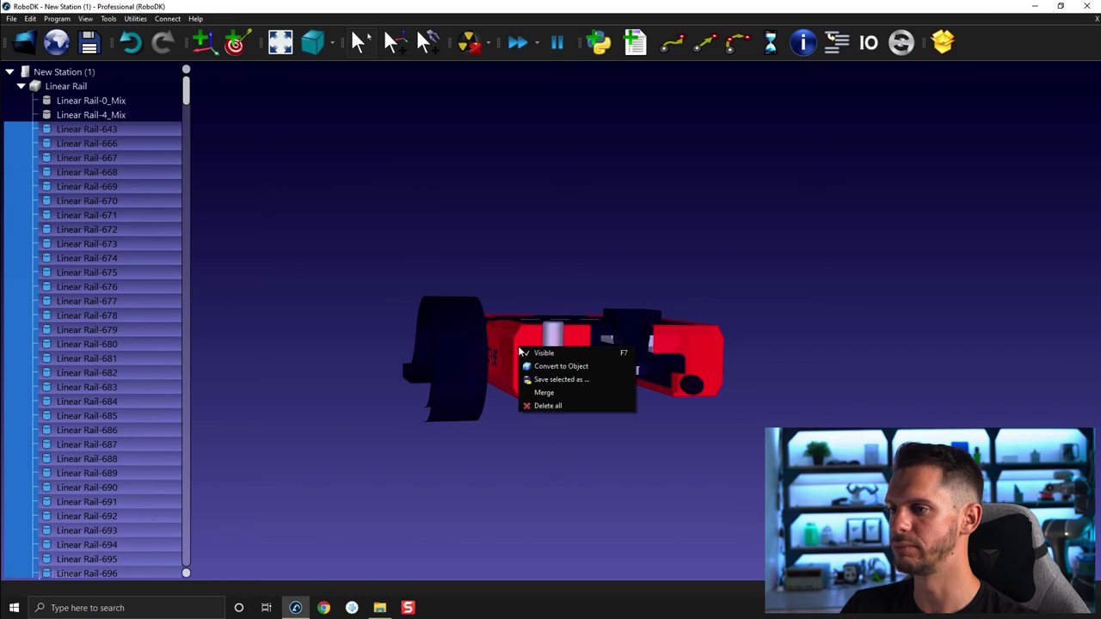
click(542, 392)
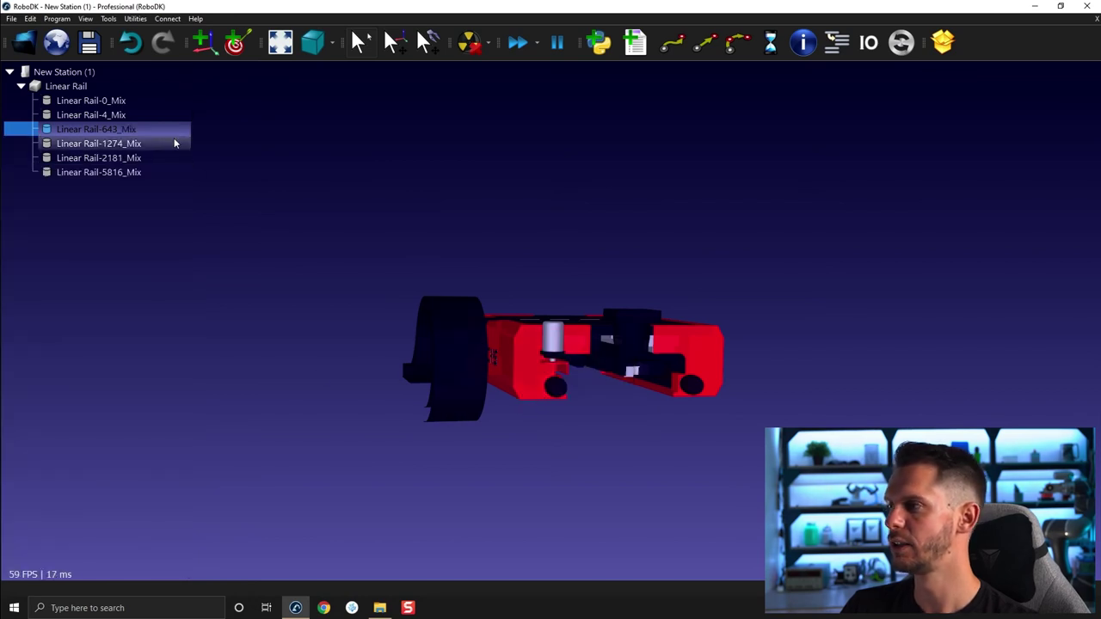
click(155, 132)
text(Carriage)
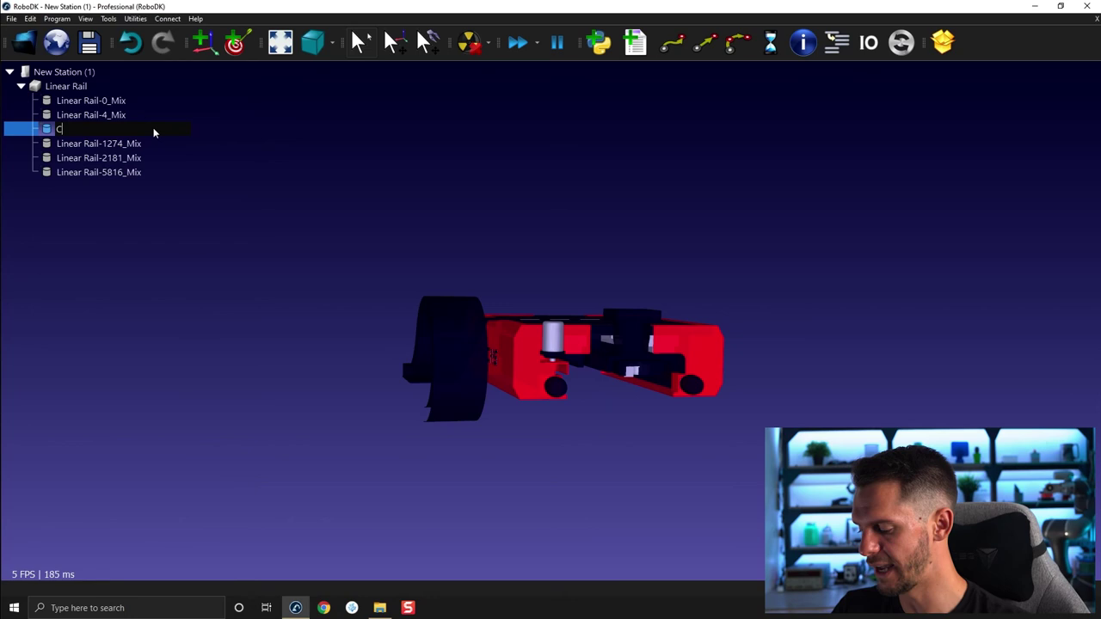
key(Return)
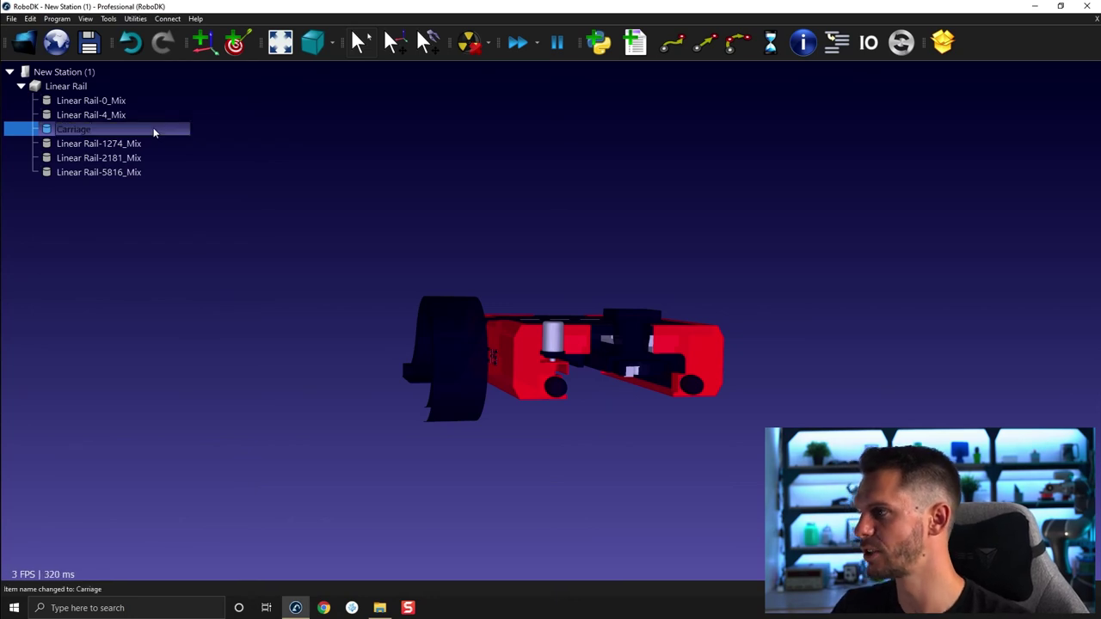
right_click(153, 129)
click(190, 174)
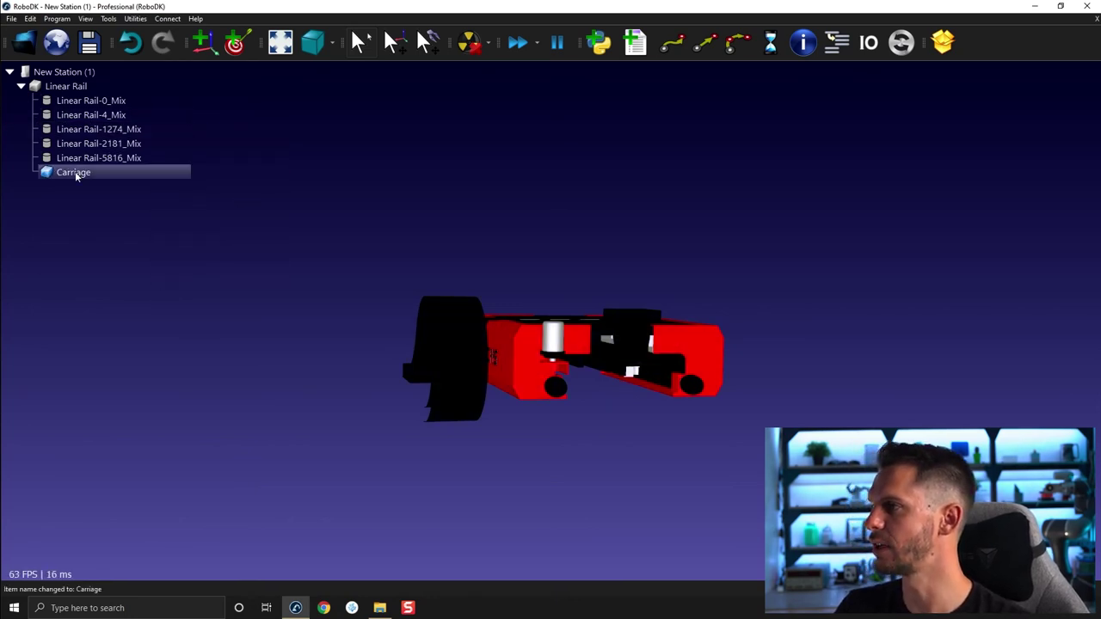
mouse_move(75, 175)
mouse_down()
mouse_move(51, 74)
mouse_move(88, 169)
mouse_up()
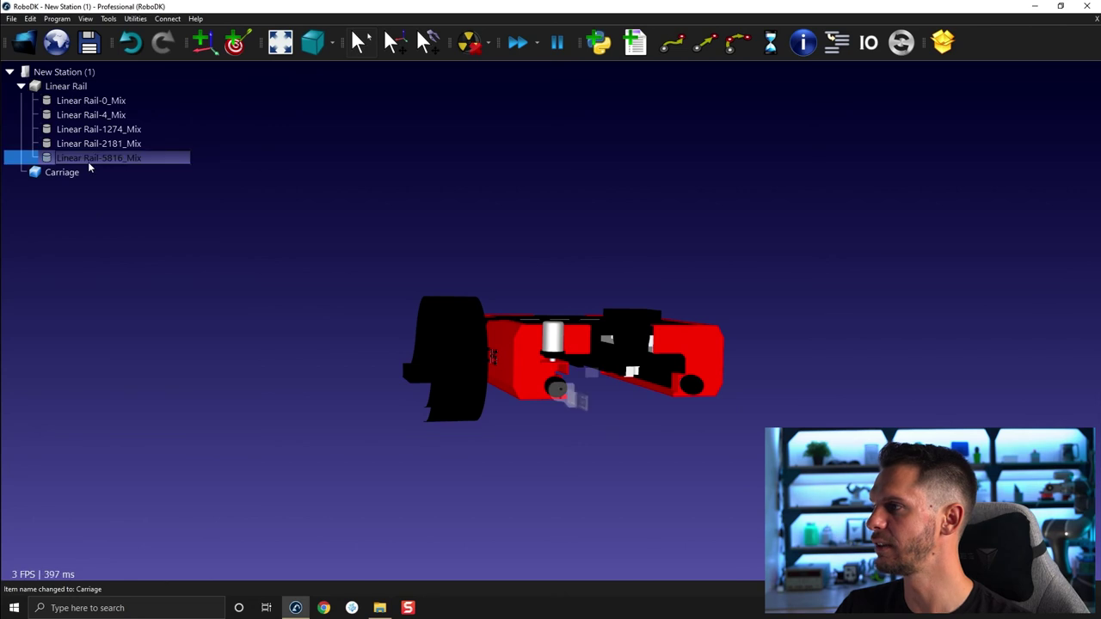
Make the five rail parts visible again and merge them into Linear Rail.
shift+click(74, 102)
right_click(76, 105)
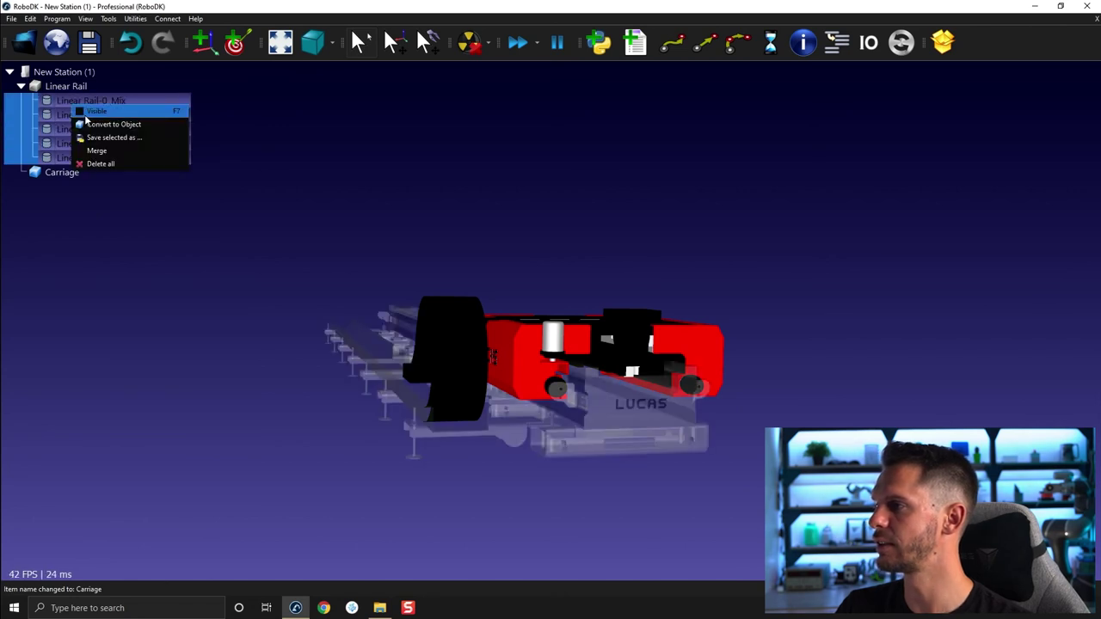
click(87, 113)
right_click(78, 104)
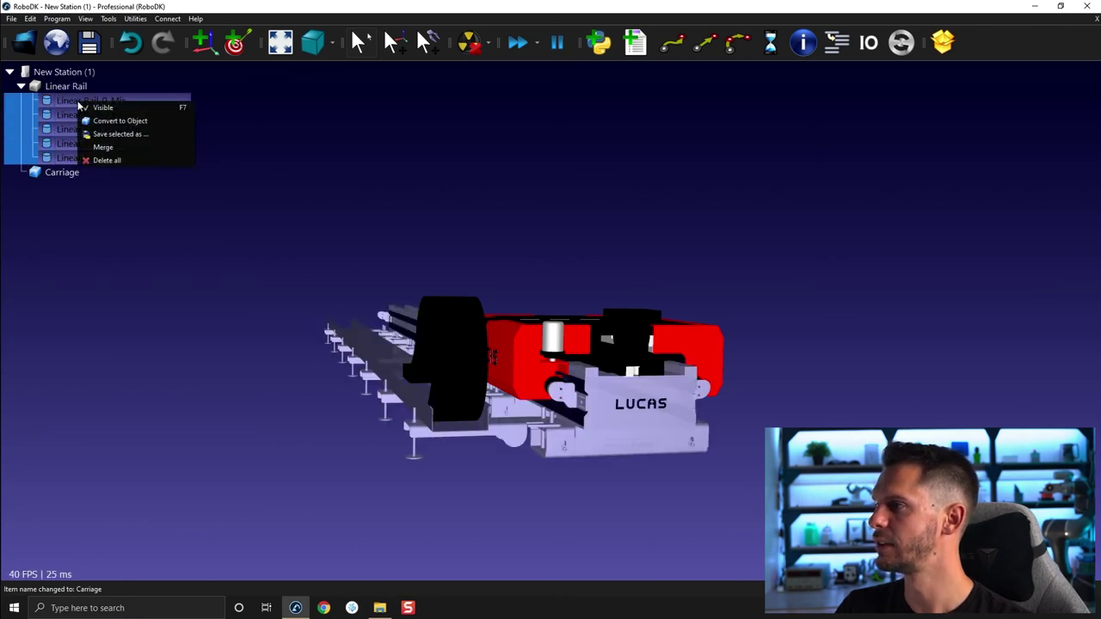
click(103, 147)
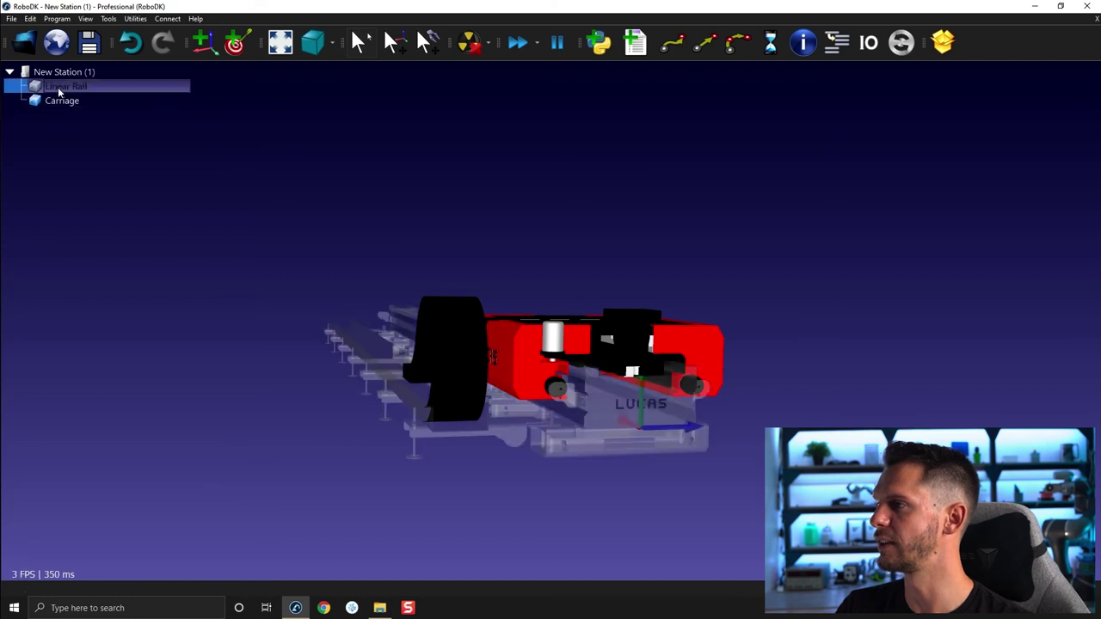
scroll(584, 290, up, 3)
drag(584, 289, 275, 335)
Open the Carriage's Object Details and enter 150 in its X position field.
scroll(279, 421, up, 2)
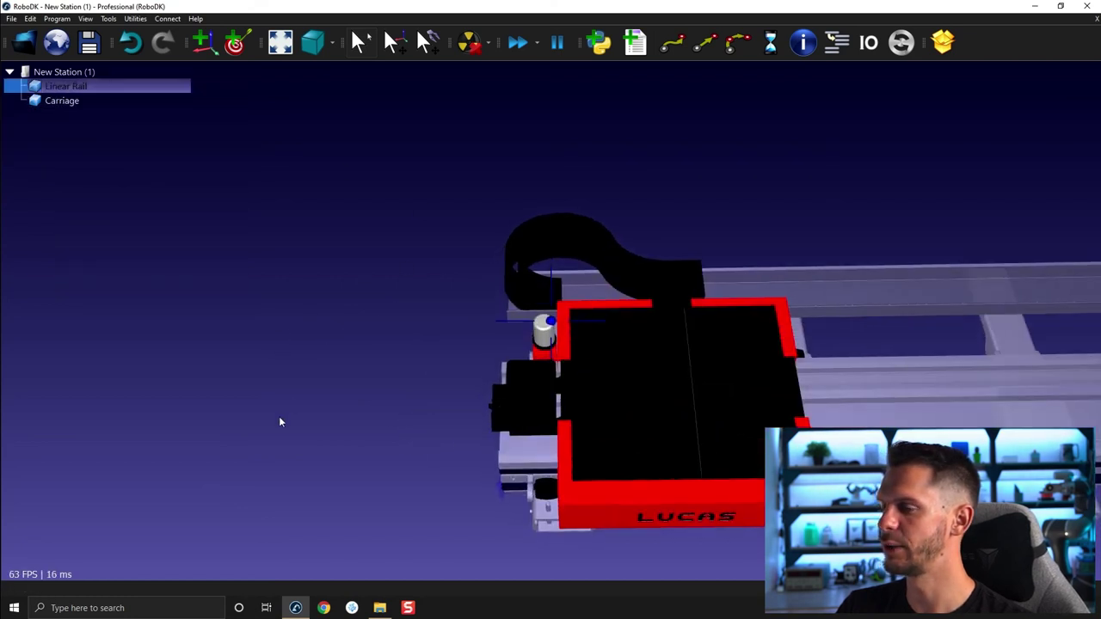
scroll(327, 410, down, 3)
drag(567, 367, 373, 248)
double_click(373, 248)
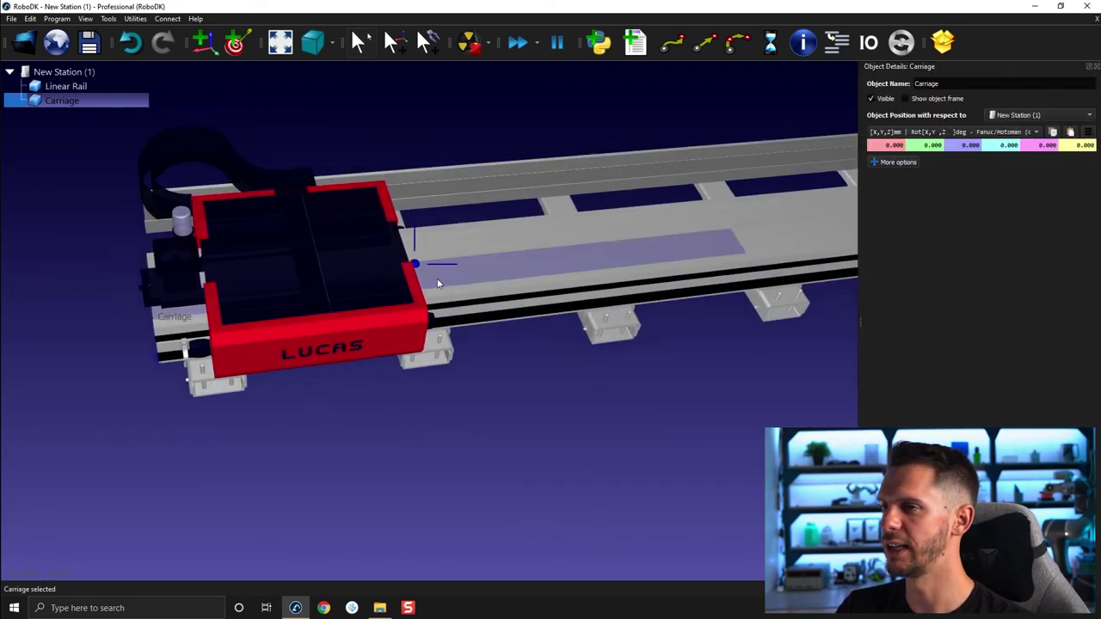
scroll(652, 300, down, 2)
text(150)
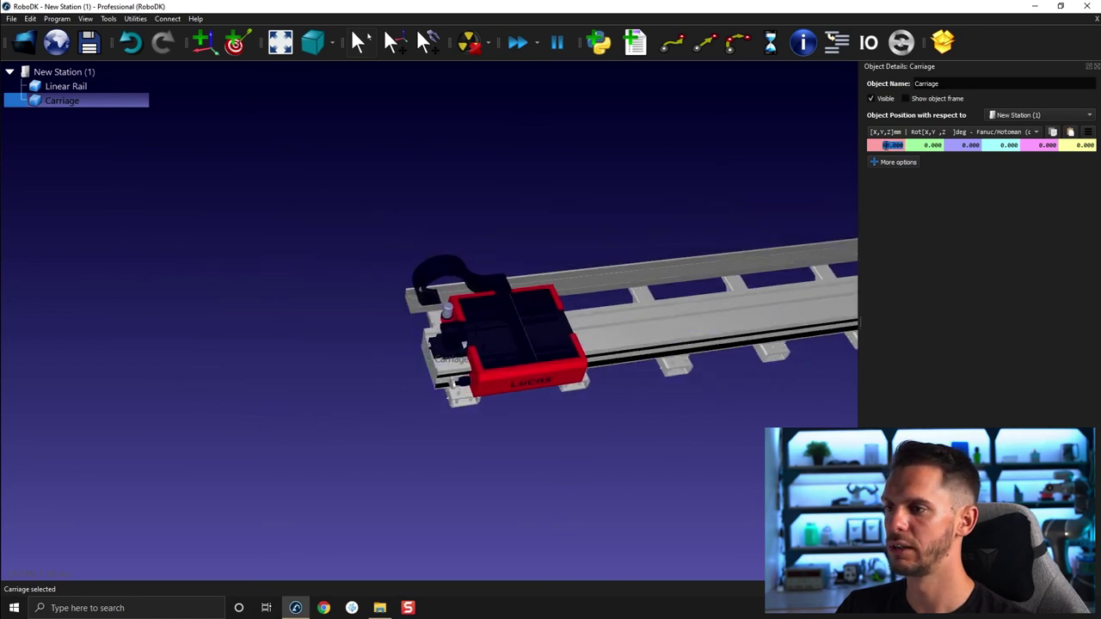
key(Return)
Adjust the Carriage's X position until it reads 1150.000 mm along the rail.
scroll(899, 147, up, 10)
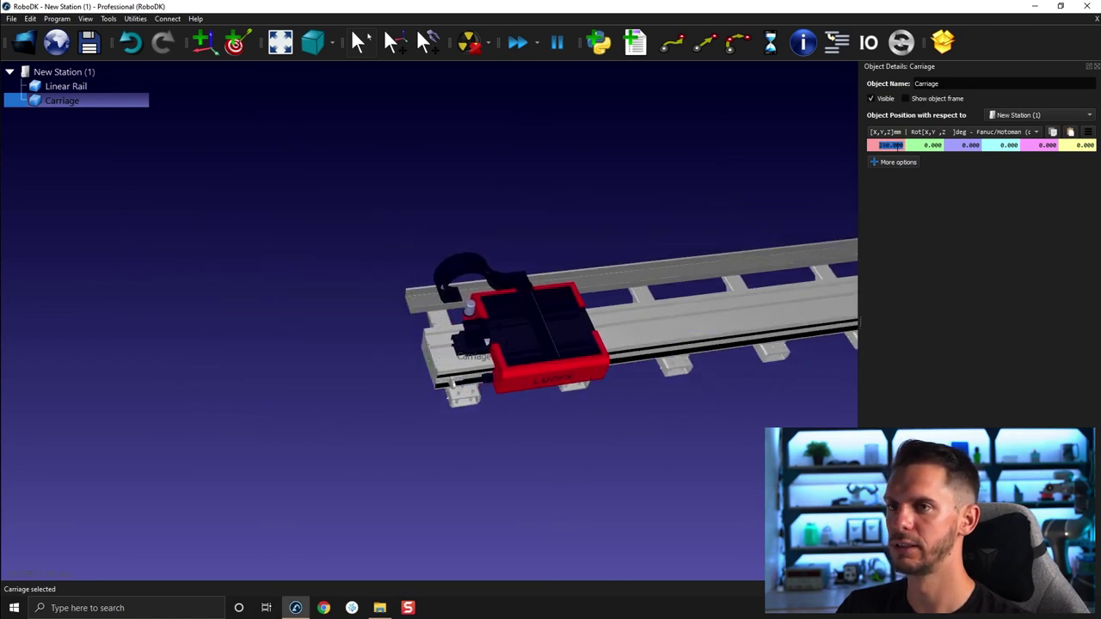
scroll(899, 147, up, 8)
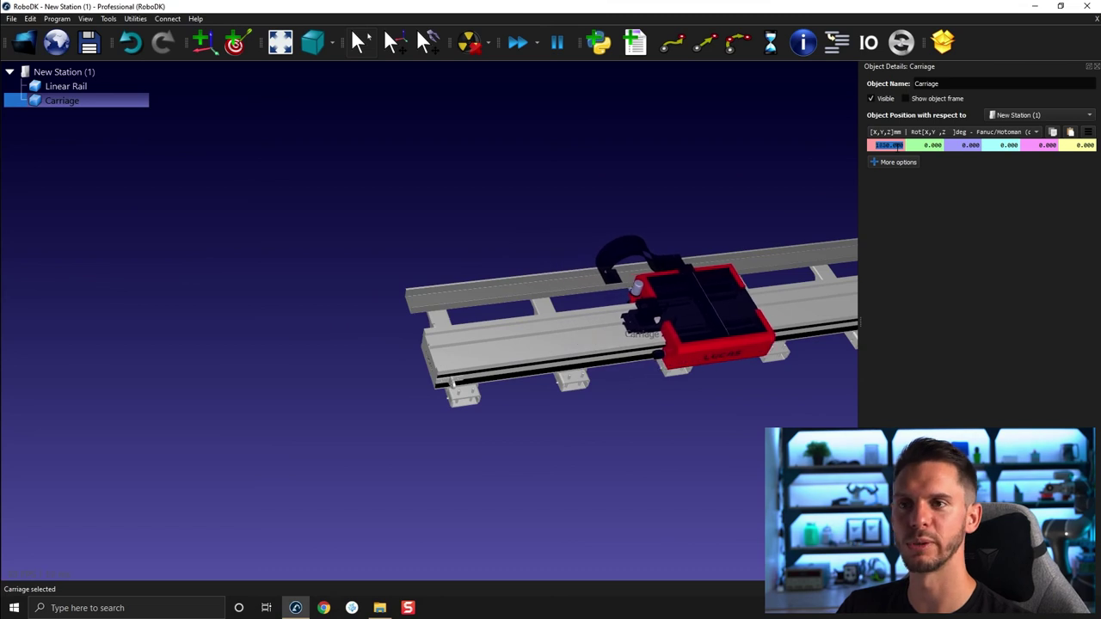
key(Tab)
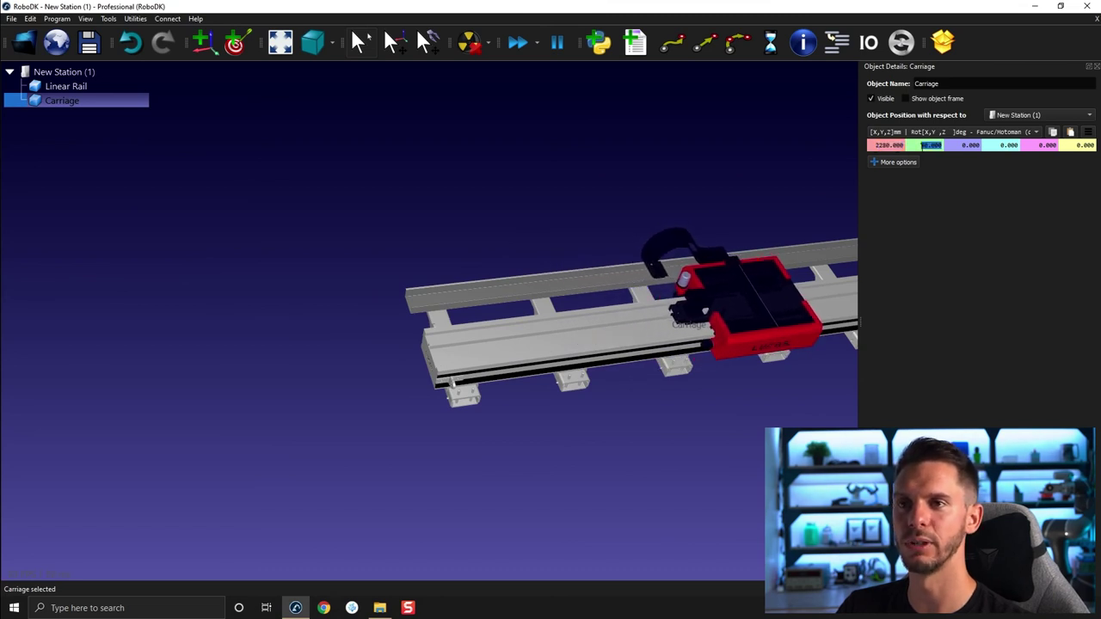
scroll(931, 145, up, 3)
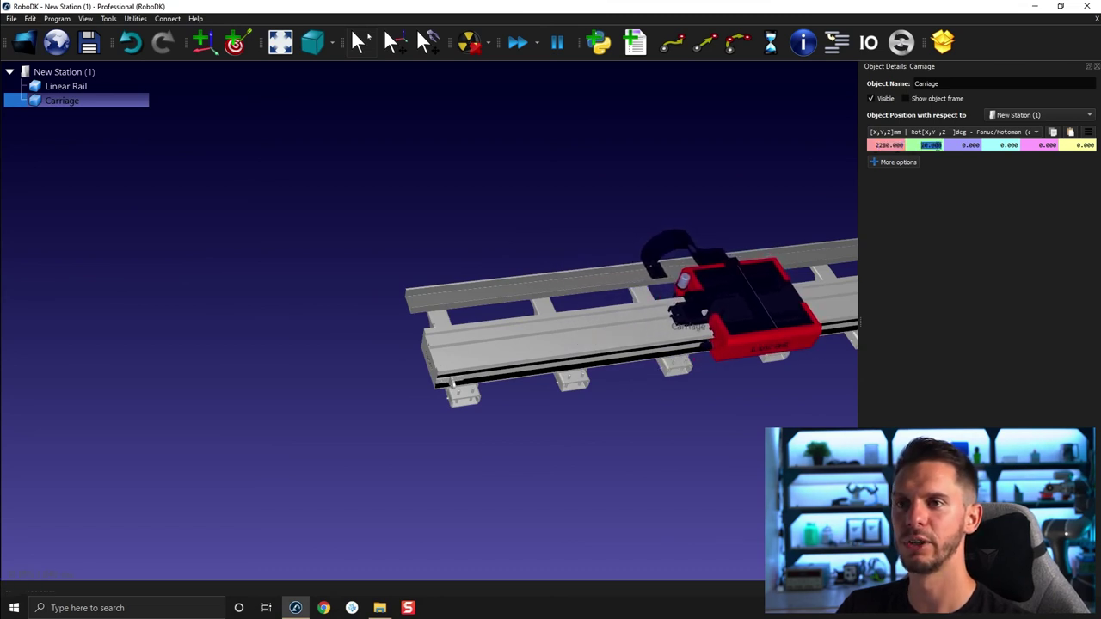
scroll(934, 146, down, 3)
click(890, 146)
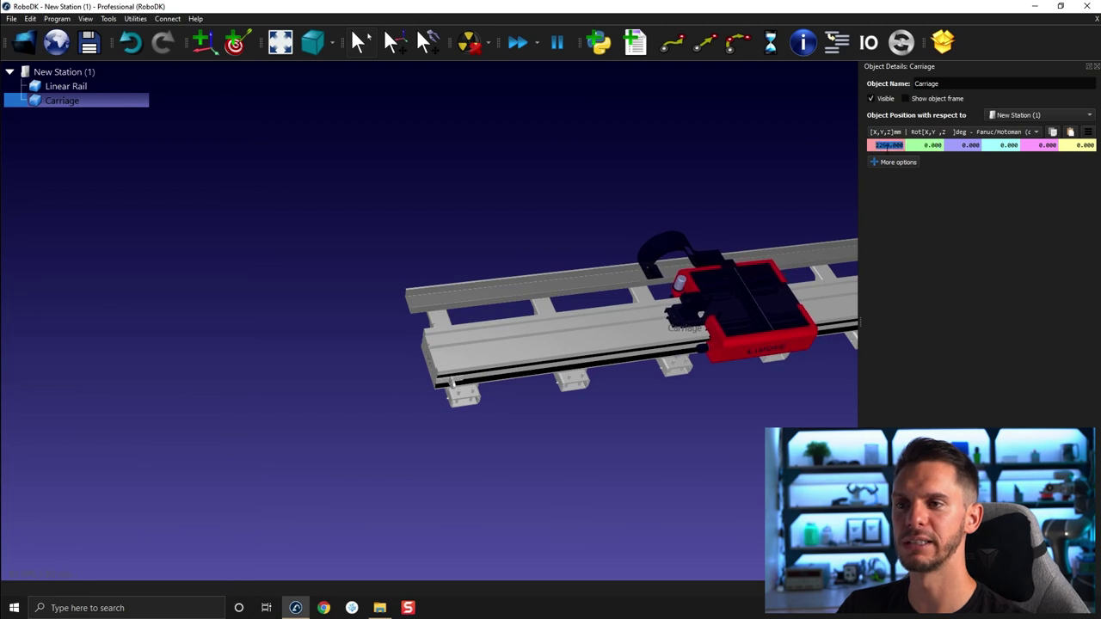
scroll(890, 146, down, 6)
scroll(890, 146, down, 8)
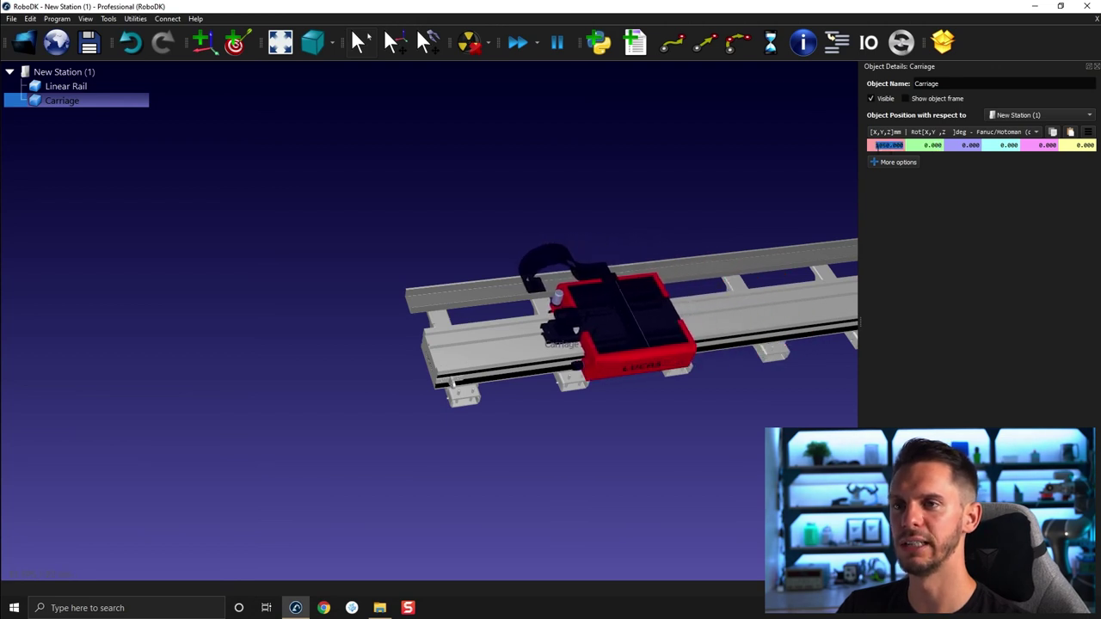
scroll(890, 146, down, 3)
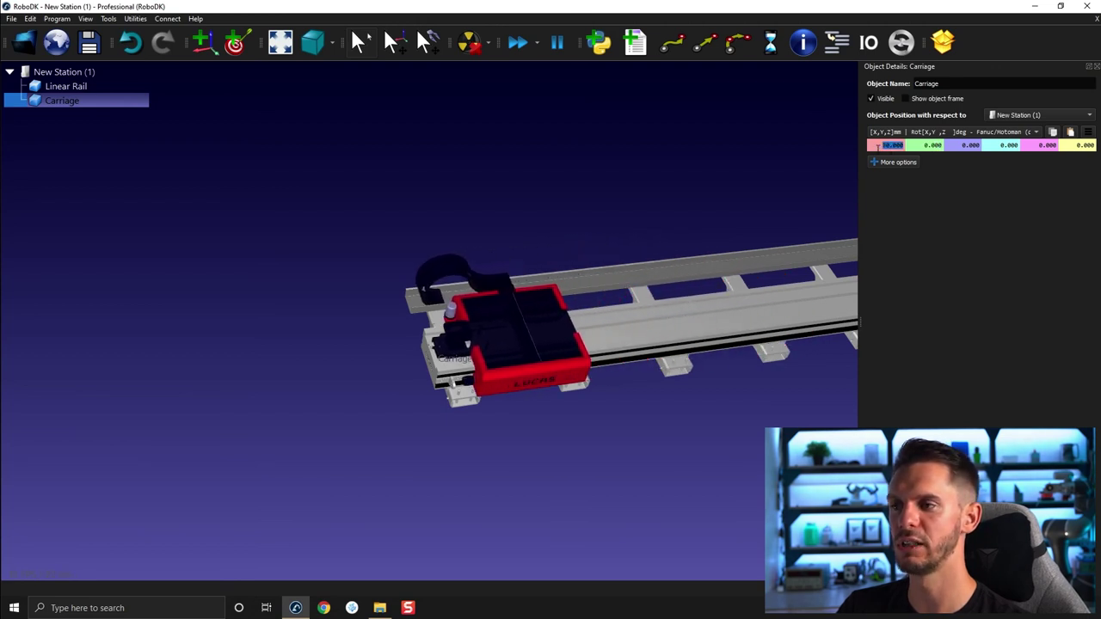
scroll(890, 146, up, 8)
scroll(890, 146, up, 4)
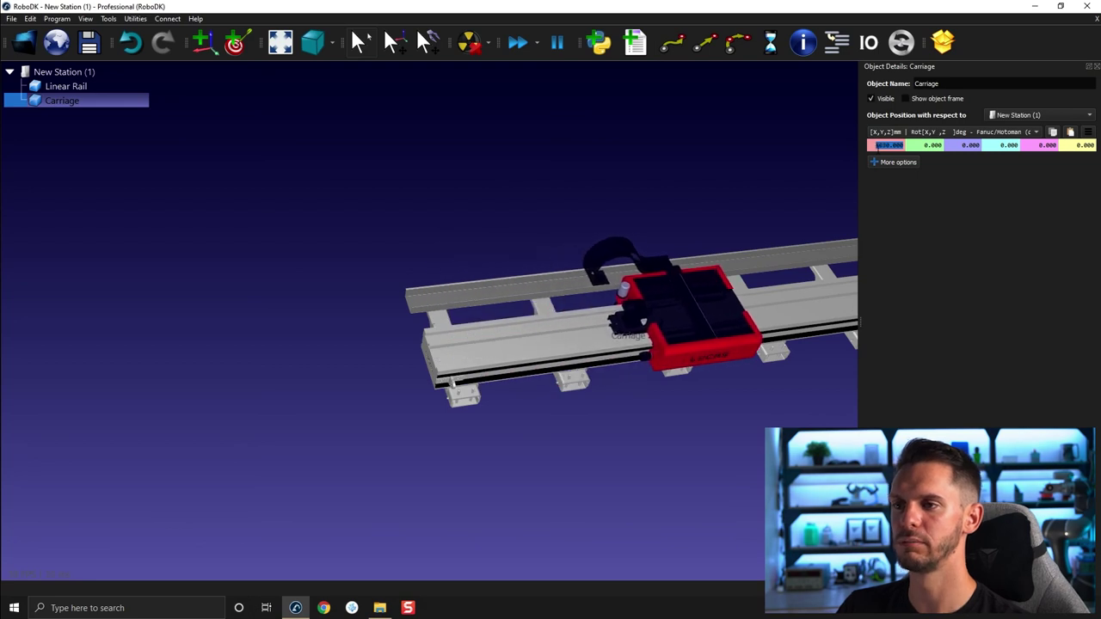
scroll(890, 147, down, 6)
drag(499, 224, 395, 295)
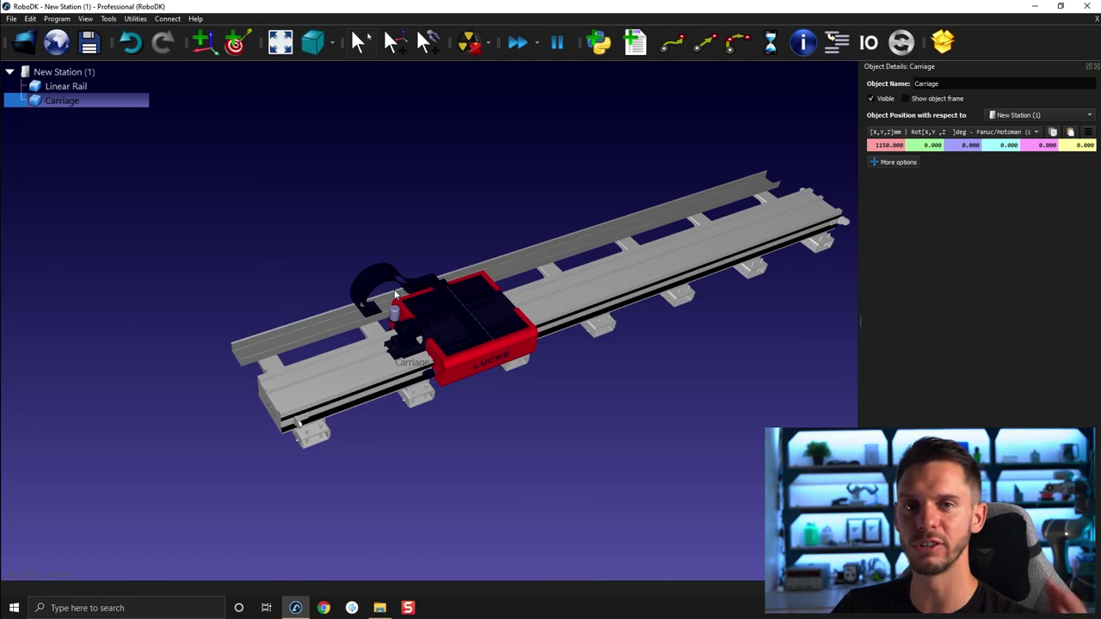